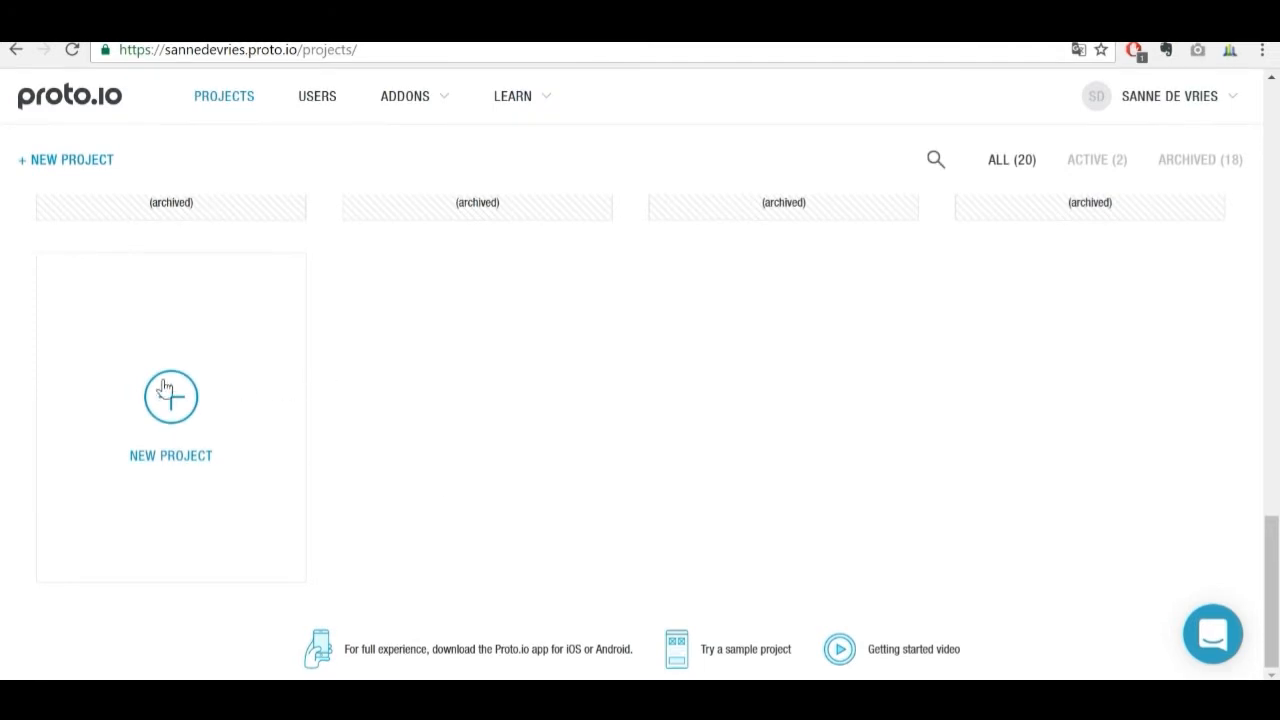
# Step: Create a new smart phone project named Tutorial-Mockup with the iPhone 7 (375 x 667) screen size
pyautogui.click(175, 390)
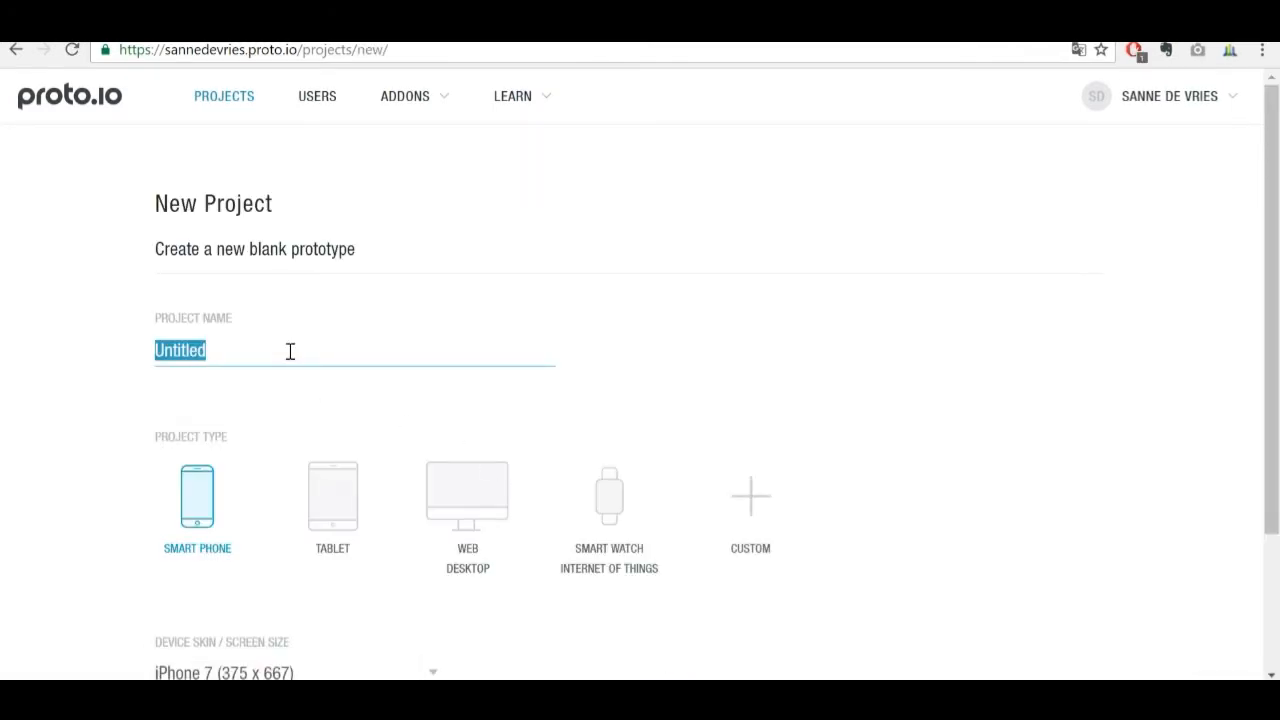
pyautogui.write('Tutorial-Mockup')
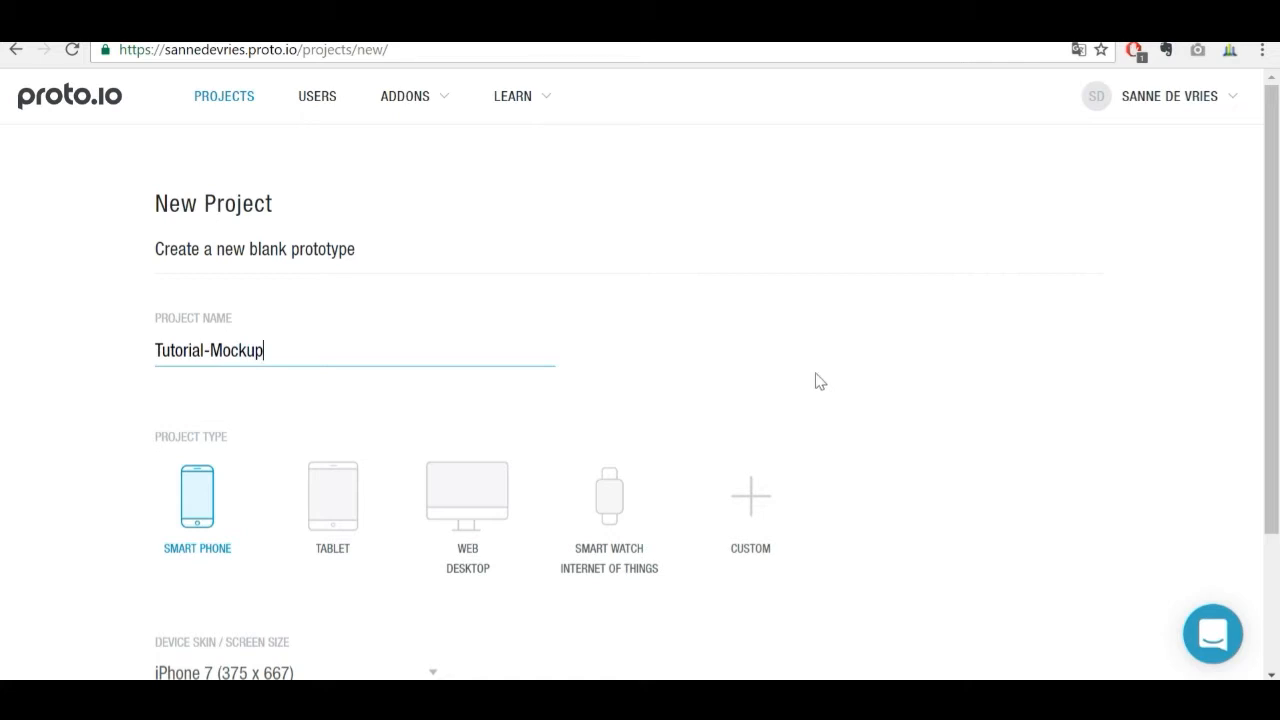
pyautogui.scroll(-1, 917, 423)
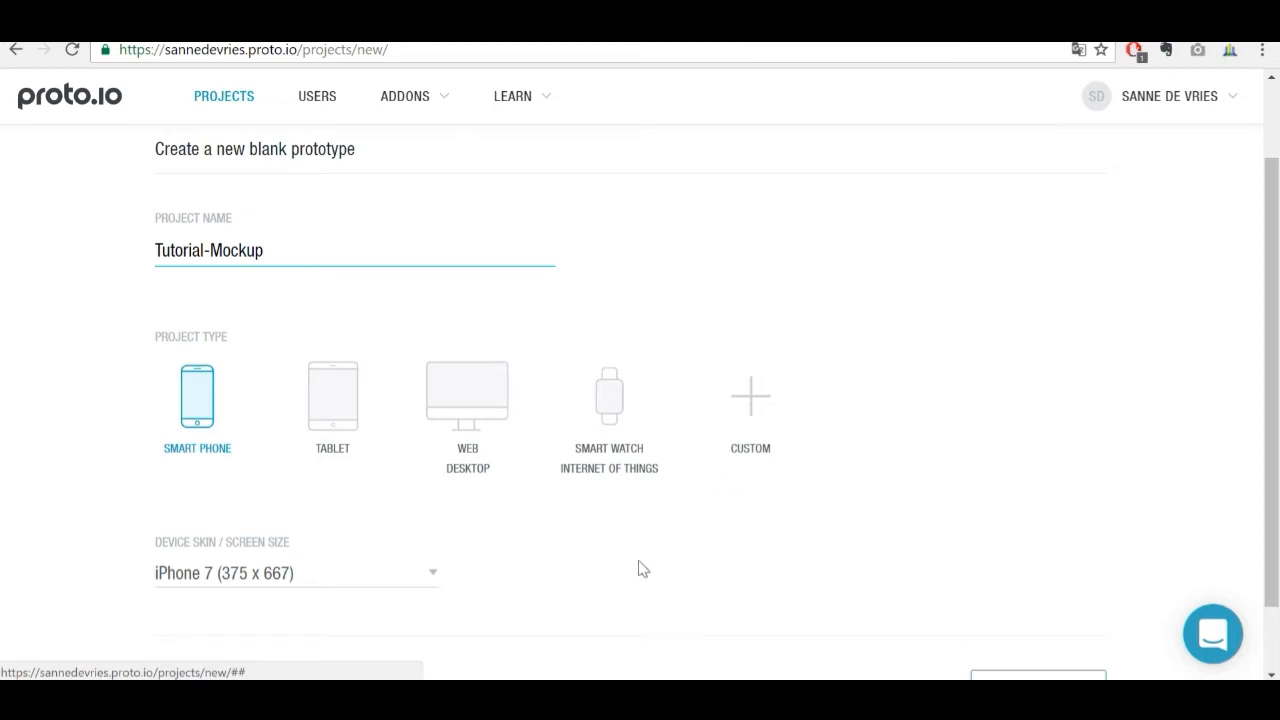
pyautogui.click(276, 586)
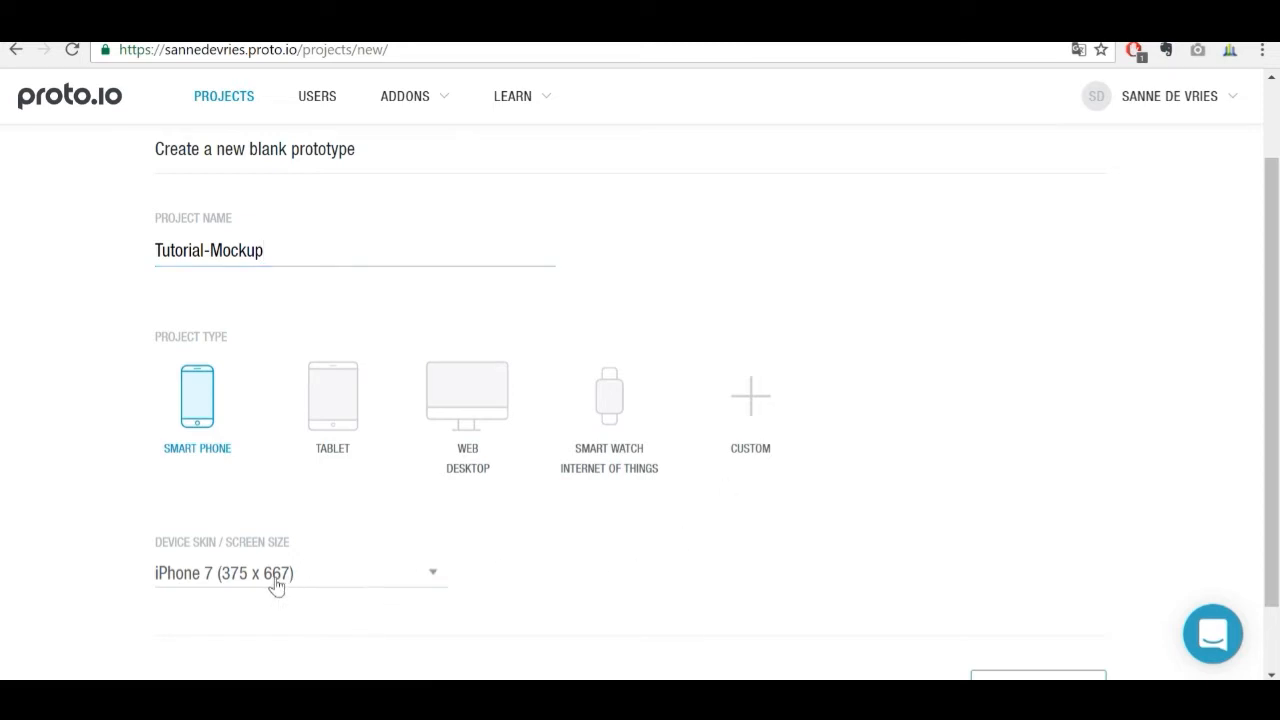
pyautogui.scroll(-3, 330, 475)
pyautogui.scroll(1, 337, 490)
pyautogui.scroll(-3, 350, 500)
pyautogui.scroll(5, 350, 500)
pyautogui.click(279, 412)
pyautogui.scroll(-1, 1080, 545)
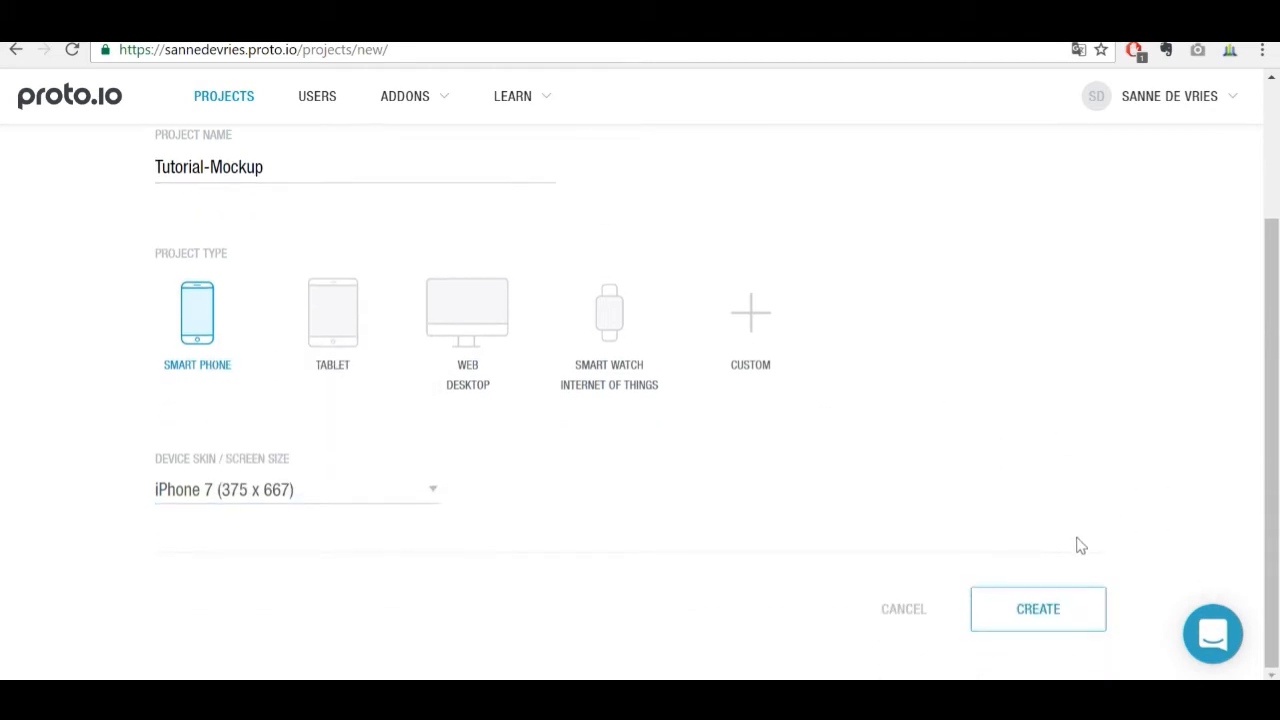
pyautogui.click(1033, 617)
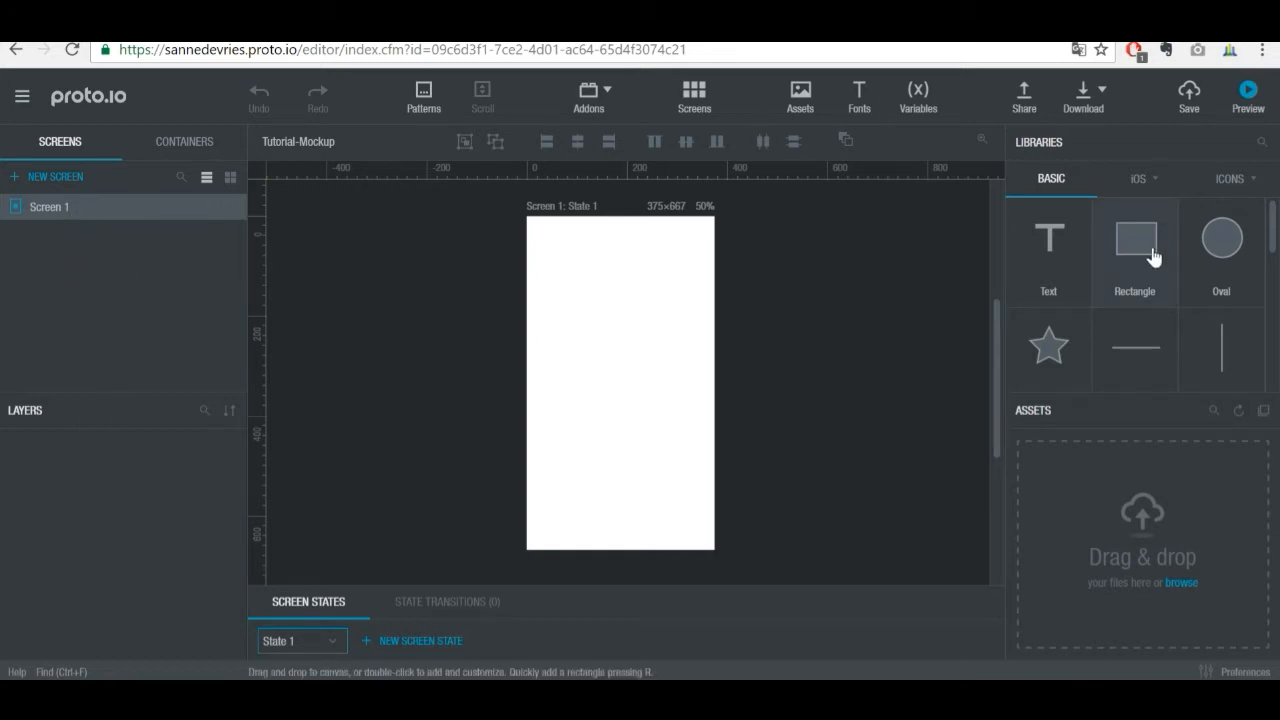
# Step: Look through the Basic, iOS and Icons element libraries and the choice of available device libraries
pyautogui.scroll(-5, 1140, 260)
pyautogui.scroll(5, 1110, 240)
pyautogui.scroll(-5, 1149, 263)
pyautogui.scroll(2, 1140, 217)
pyautogui.click(1138, 182)
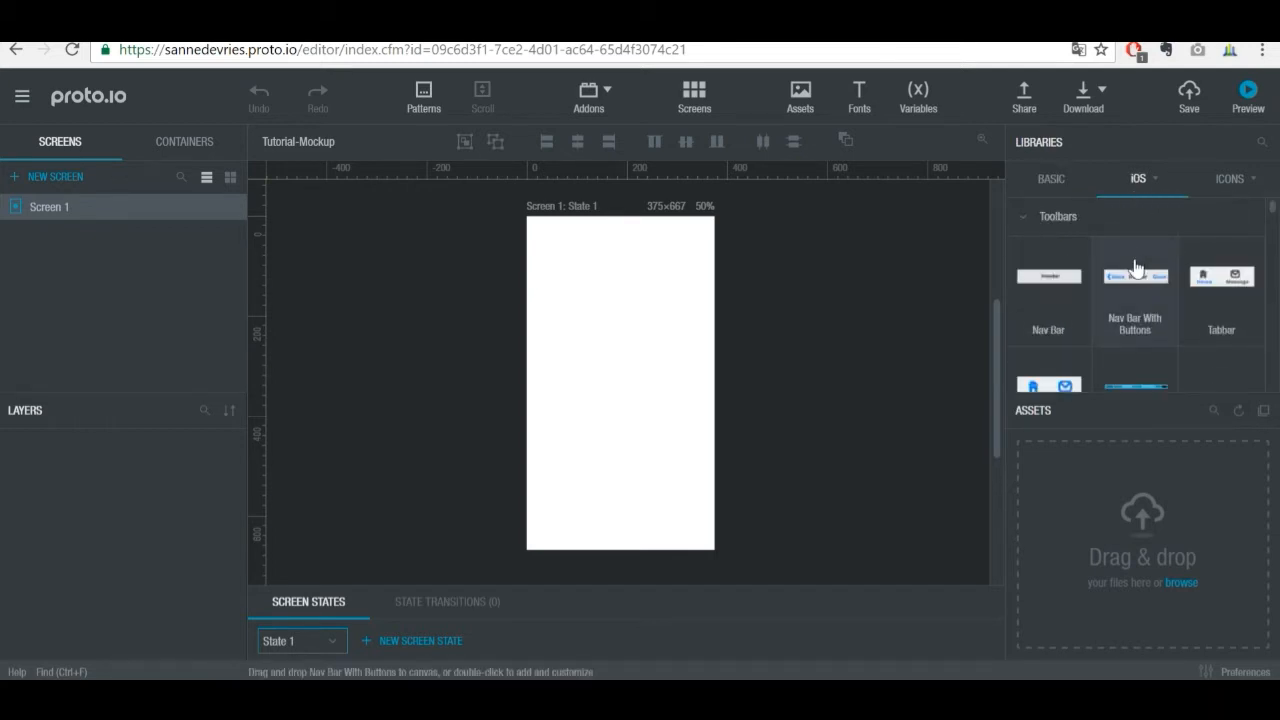
pyautogui.scroll(-6, 1134, 265)
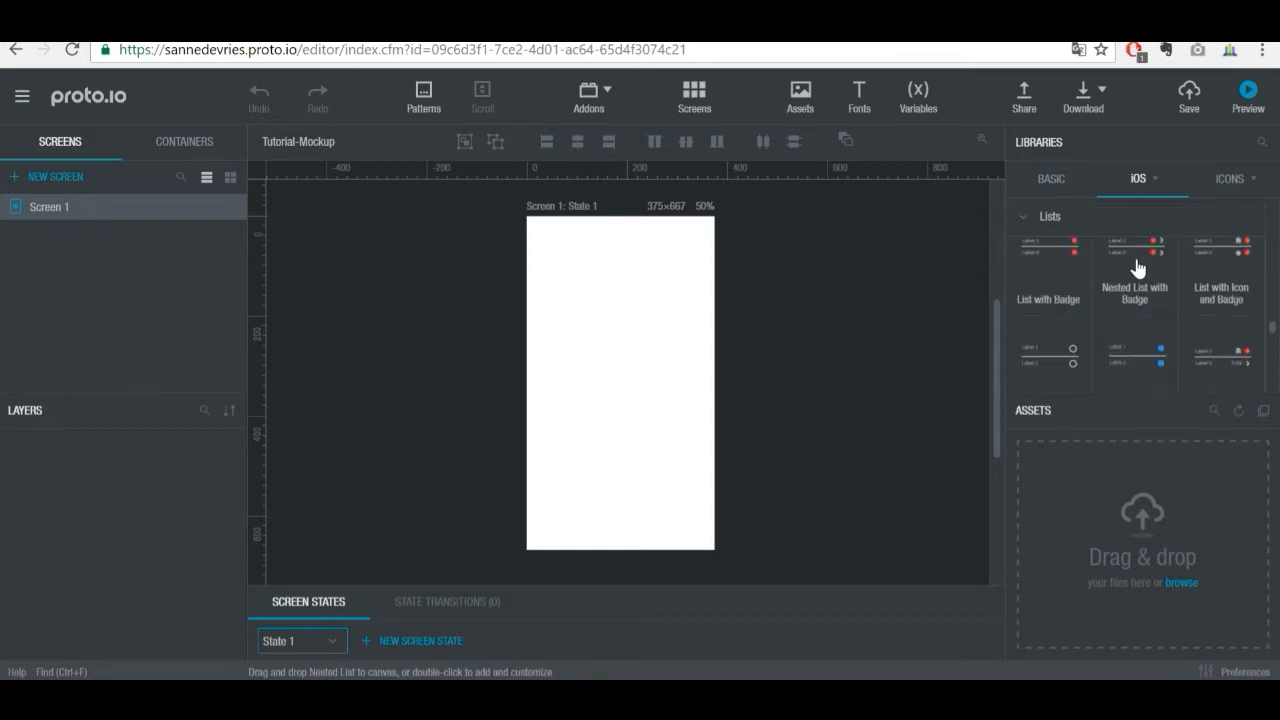
pyautogui.scroll(2, 1177, 241)
pyautogui.click(1226, 180)
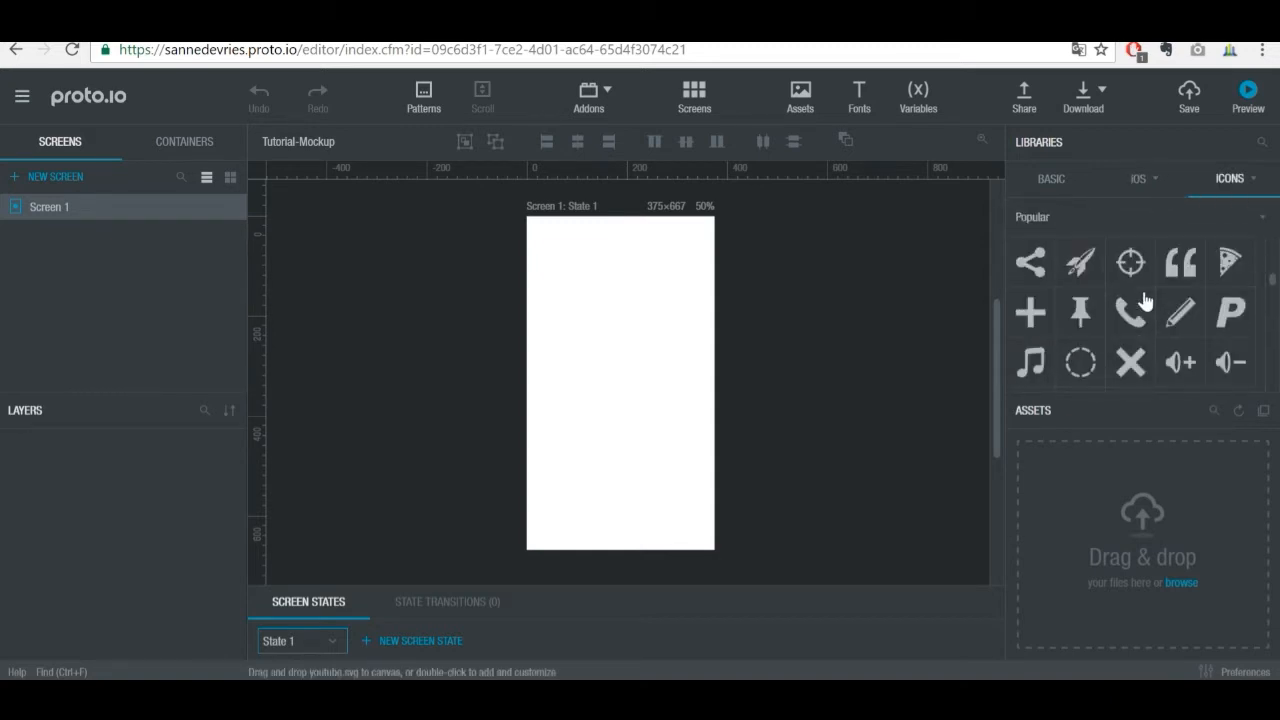
pyautogui.click(1146, 180)
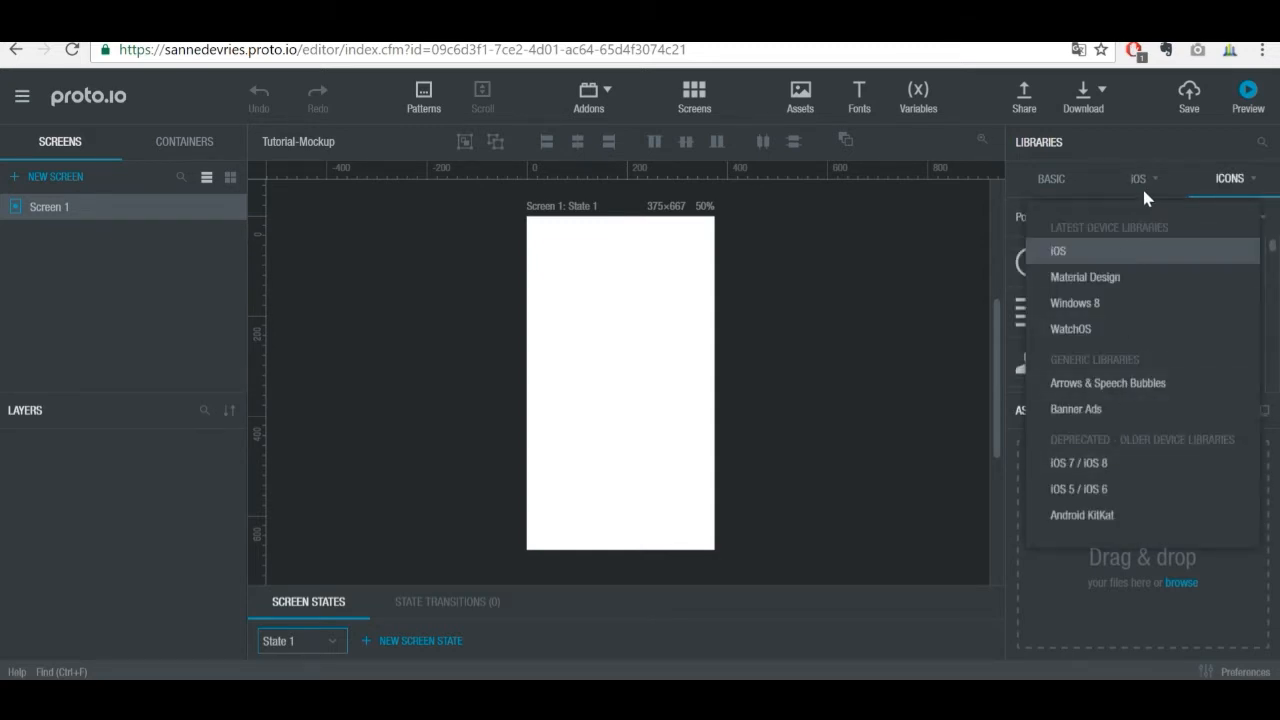
pyautogui.click(1144, 180)
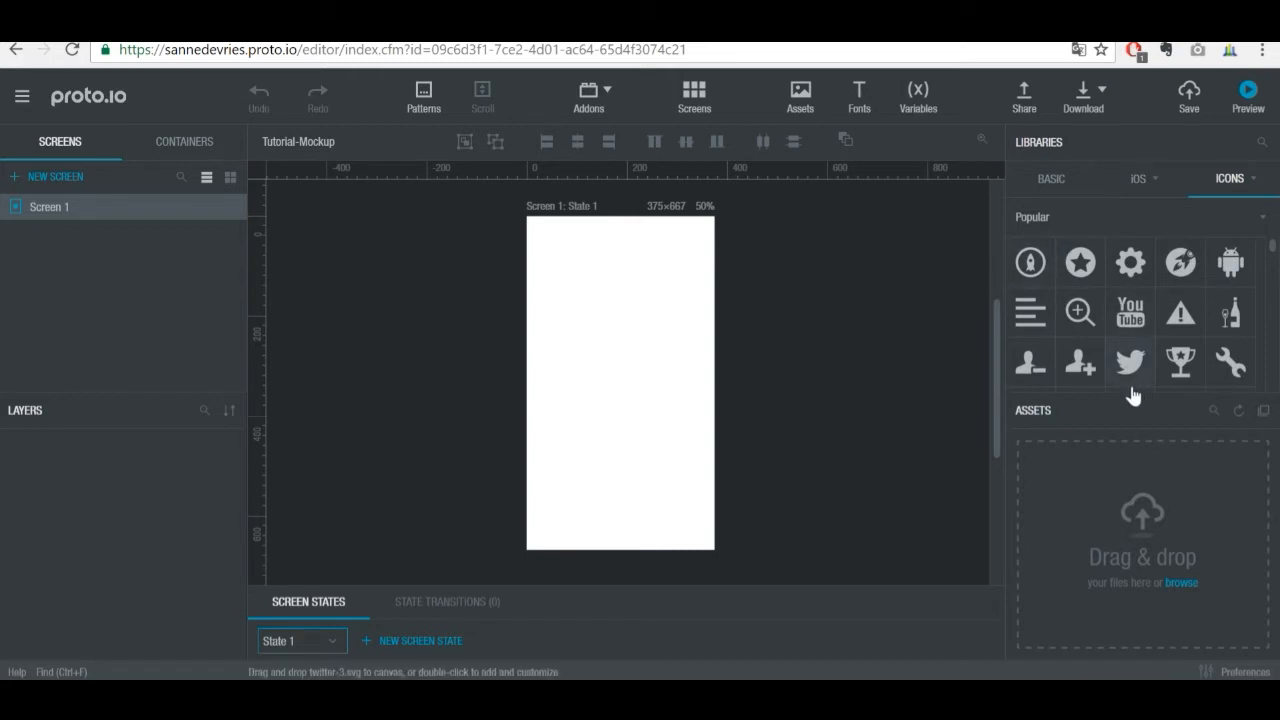
# Step: Upload all four b-mobile-menu open and close GIF and PNG files from The Entrepreneur - dark/Matte Black/b-mobile-menu folder as assets
pyautogui.click(1190, 588)
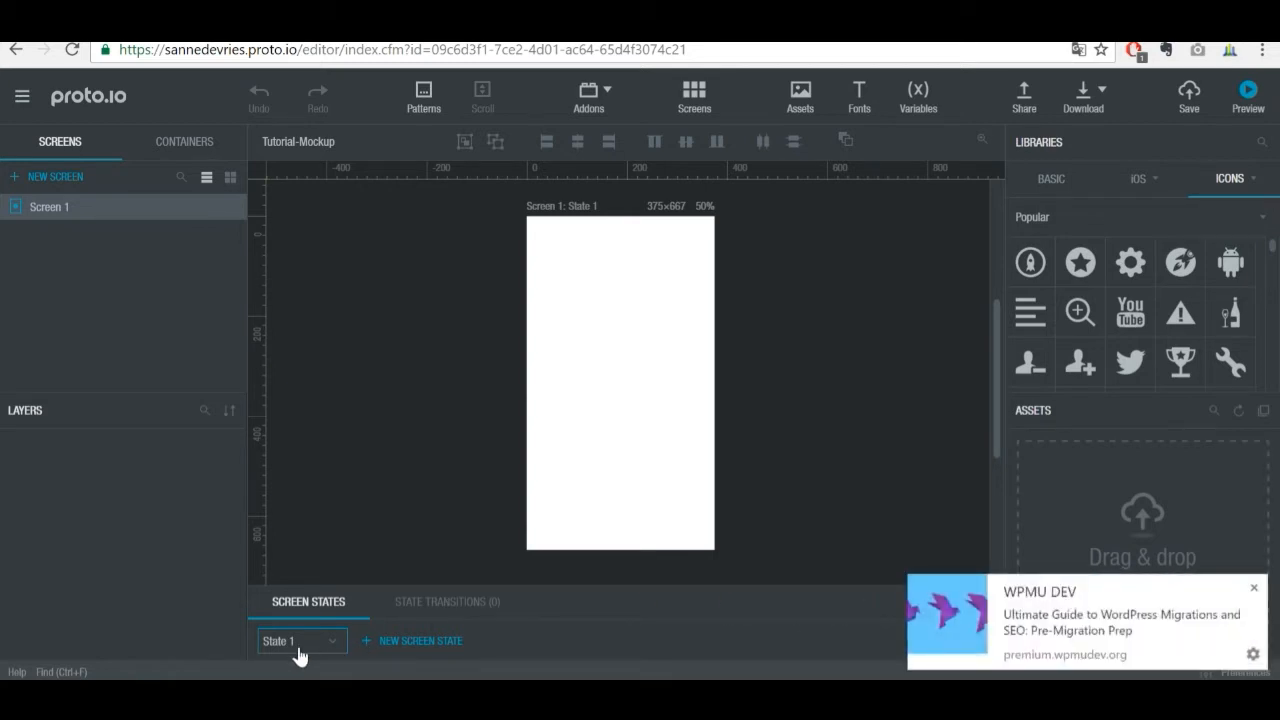
pyautogui.click(1255, 588)
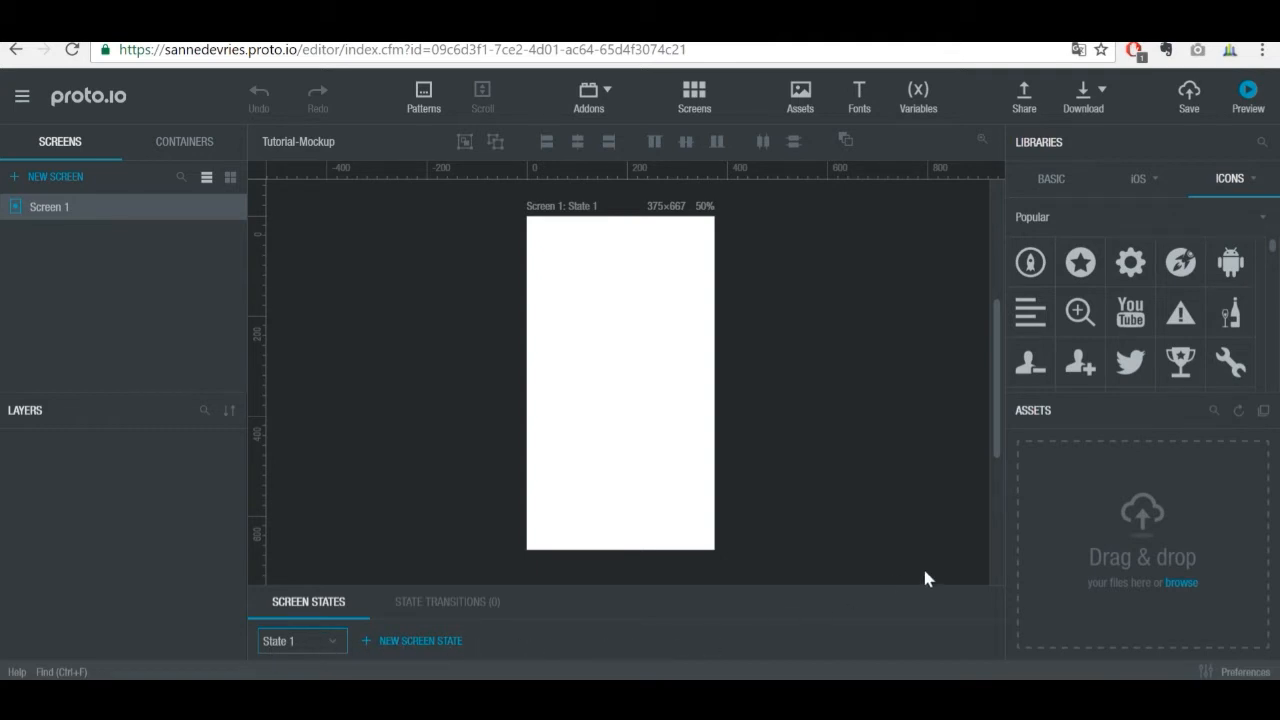
pyautogui.click(1178, 590)
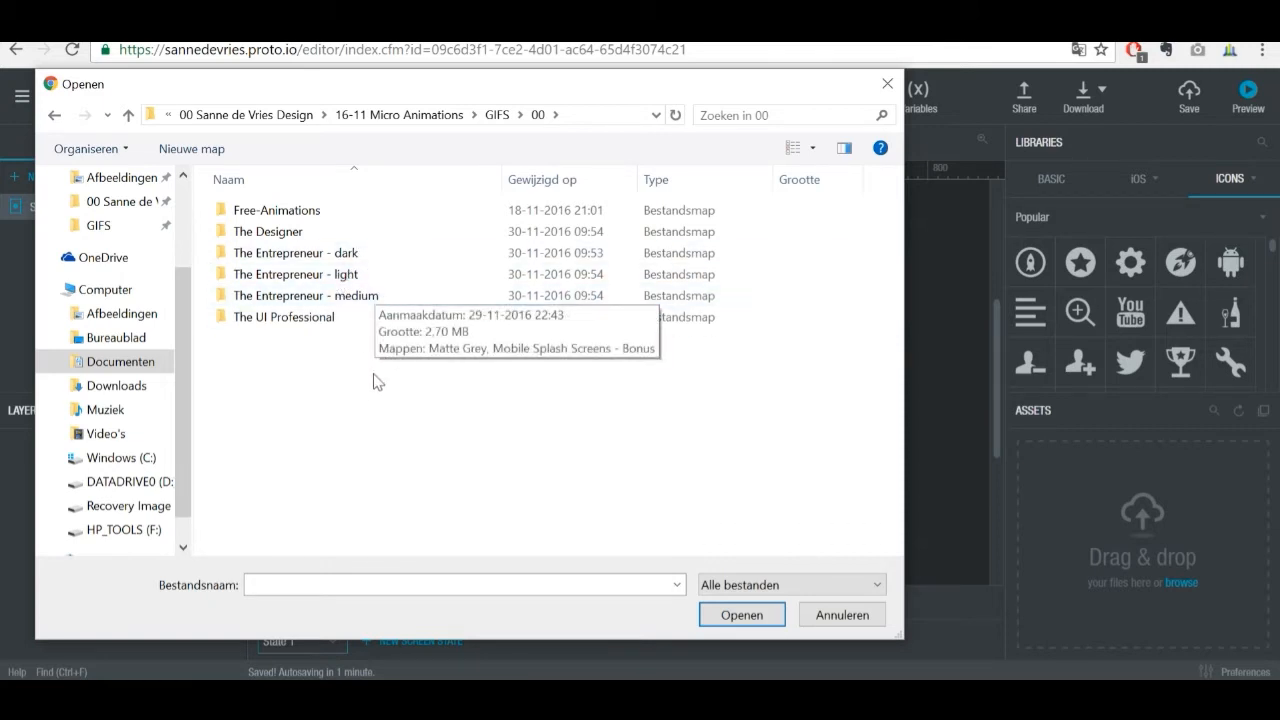
pyautogui.click(378, 256)
pyautogui.doubleClick(410, 263)
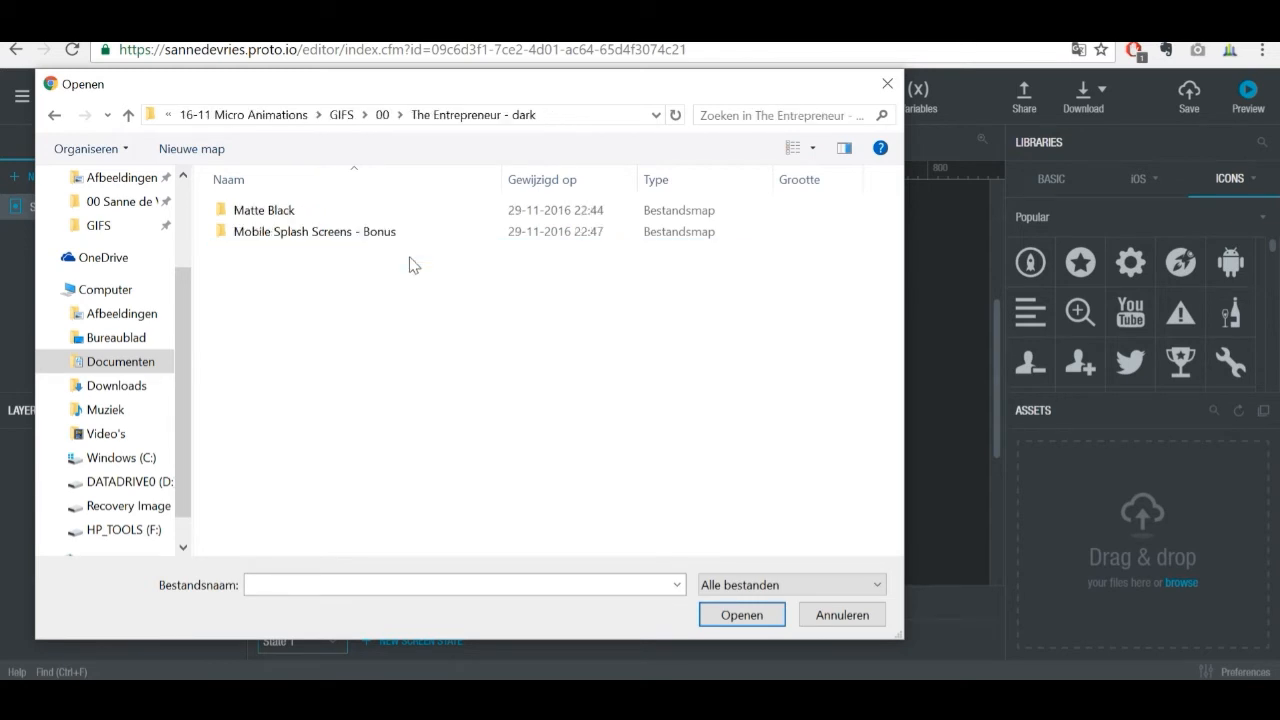
pyautogui.doubleClick(300, 210)
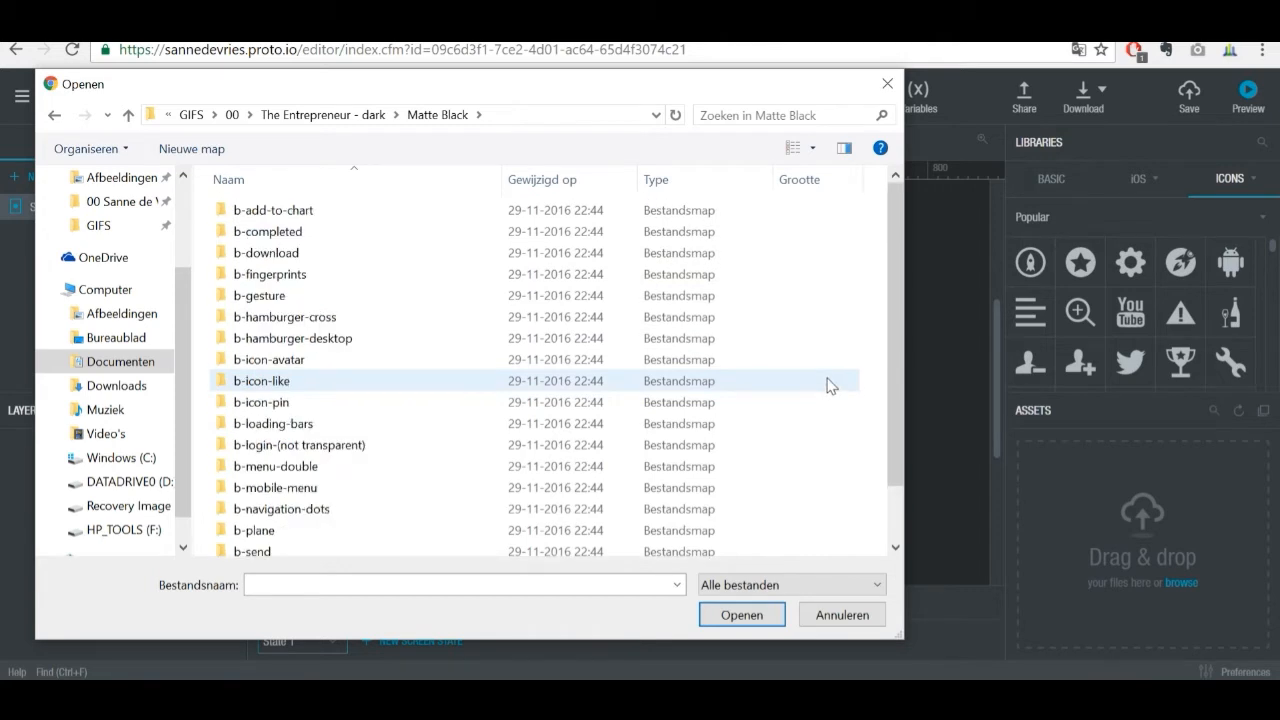
pyautogui.doubleClick(411, 487)
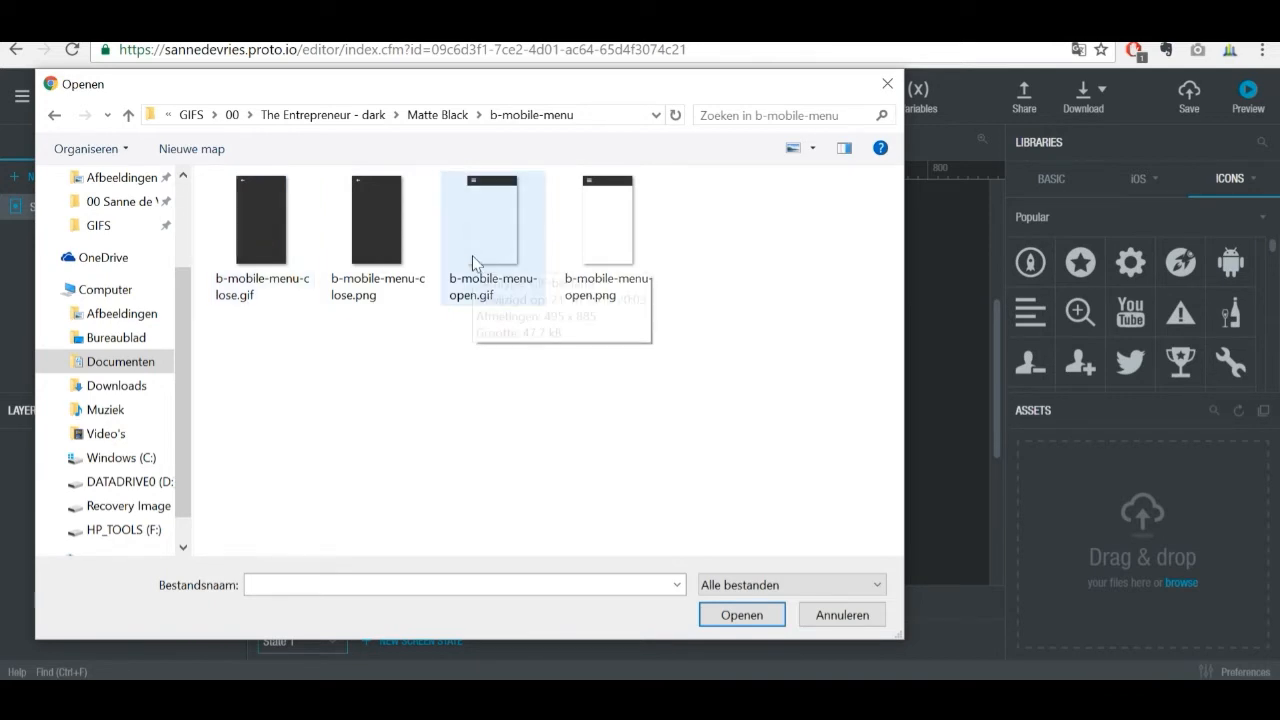
pyautogui.click(355, 226)
pyautogui.click(597, 246)
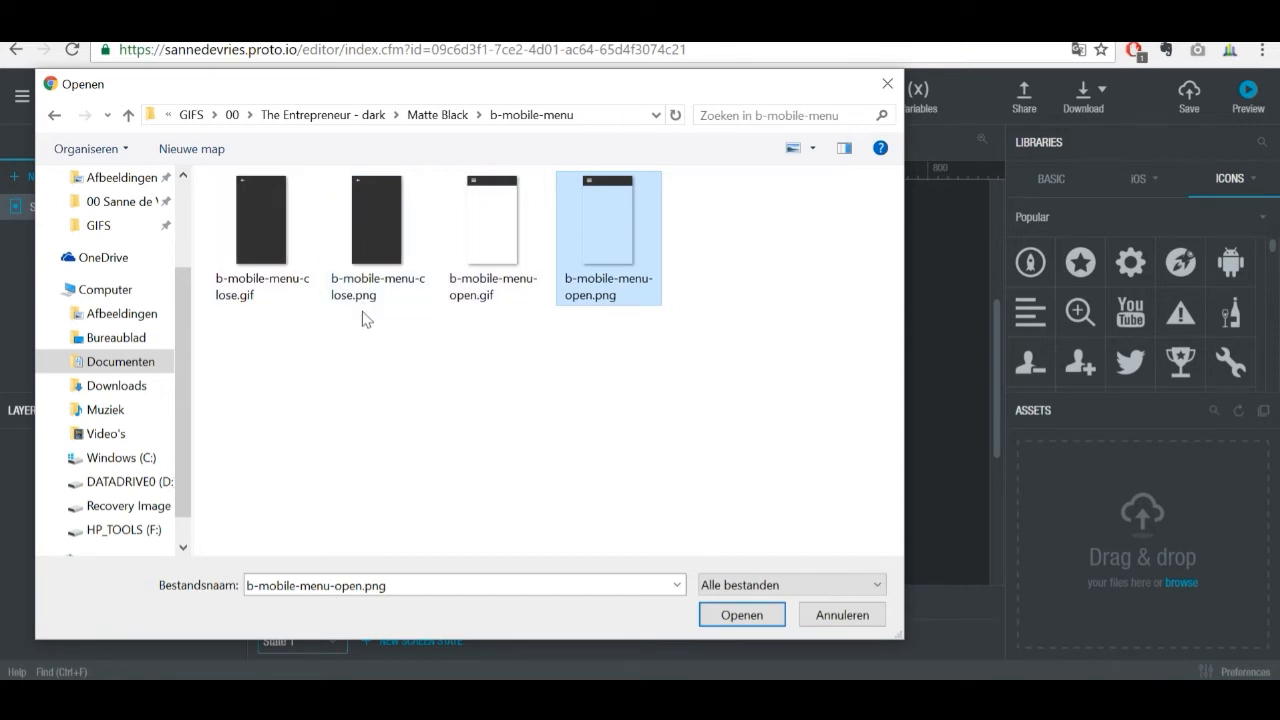
pyautogui.keyDown('shift'); pyautogui.click(254, 223); pyautogui.keyUp('shift')
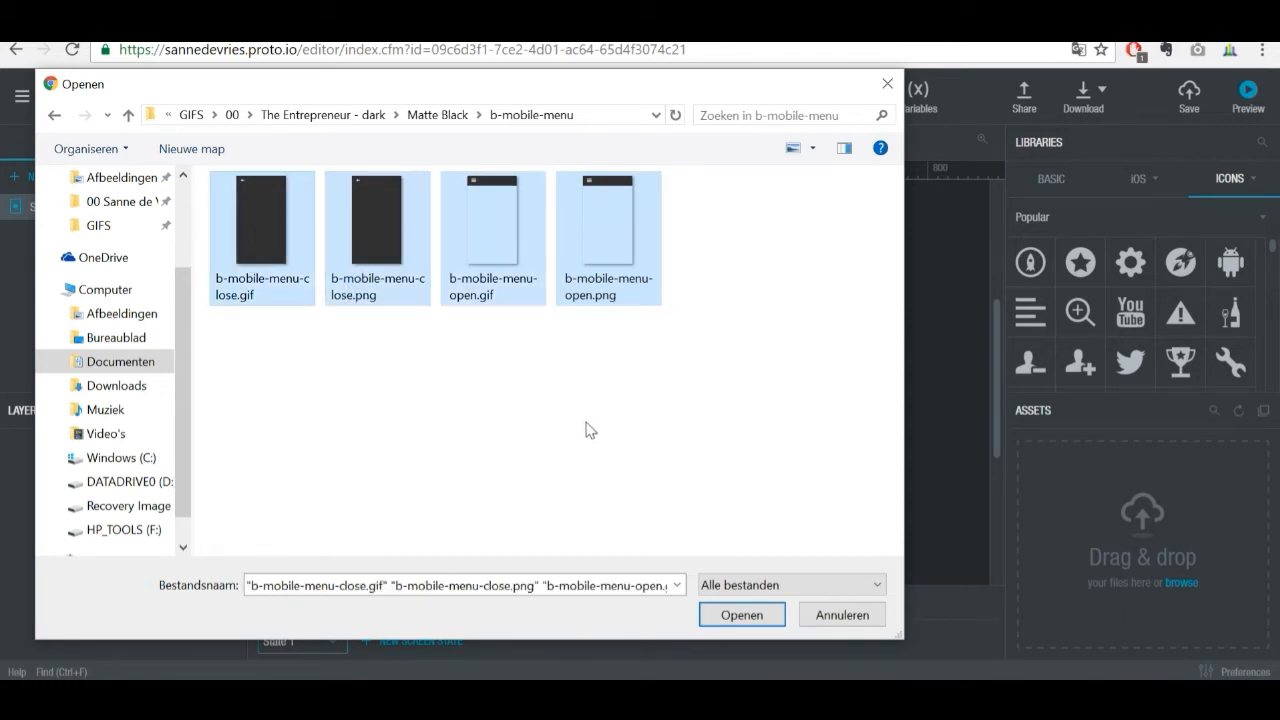
pyautogui.click(740, 615)
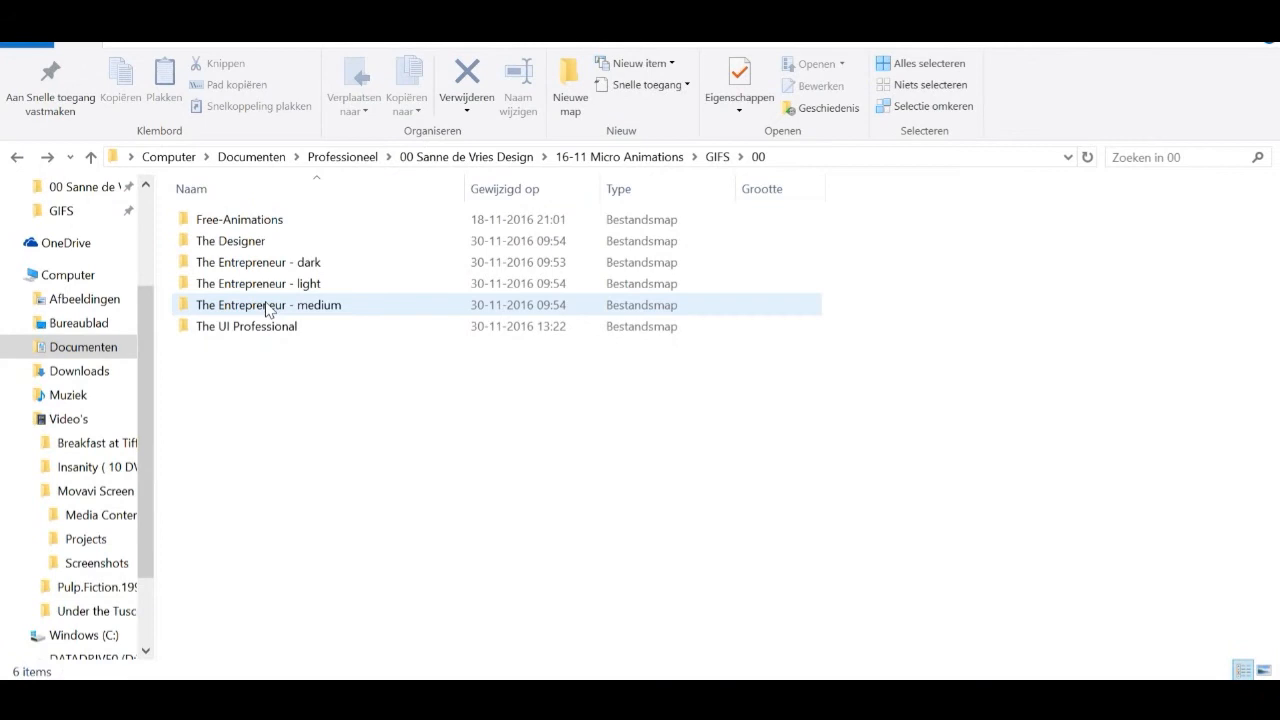
# Step: In File Explorer, view b-mobile-menu-open.gif from The Entrepreneur - dark/Matte Black/b-mobile-menu, close it and return to the Proto.io editor
pyautogui.doubleClick(286, 262)
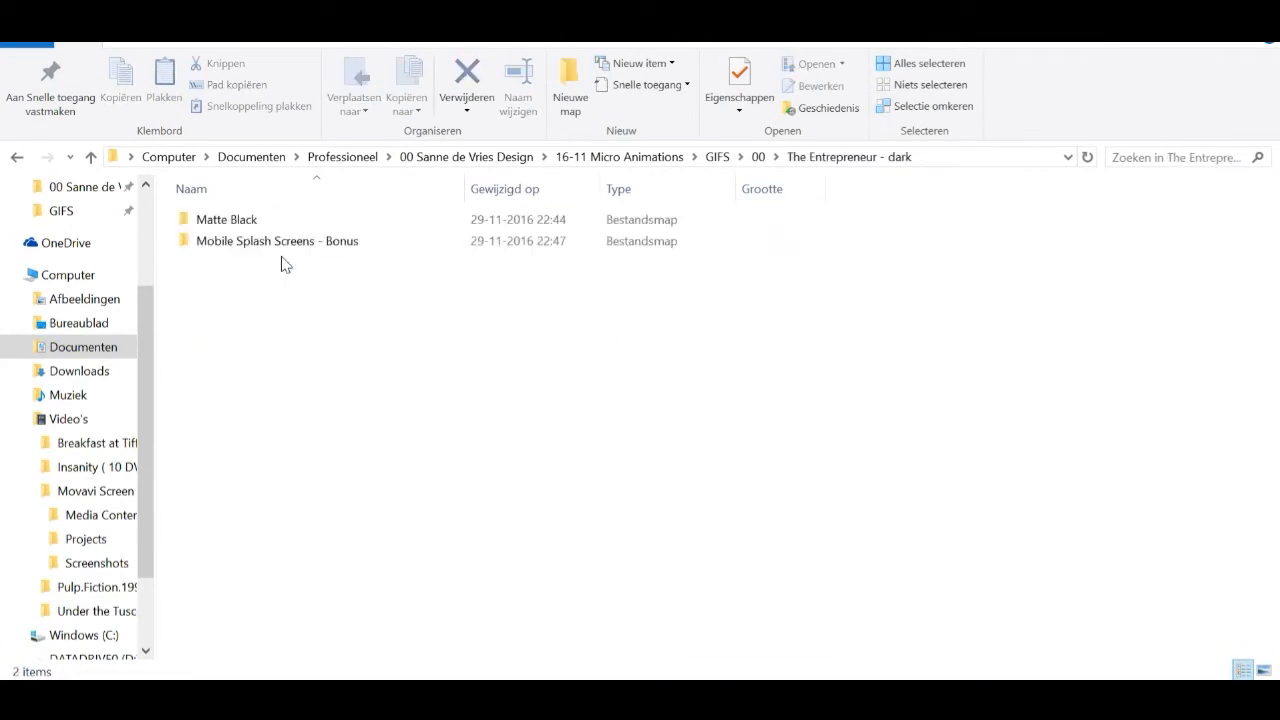
pyautogui.doubleClick(290, 219)
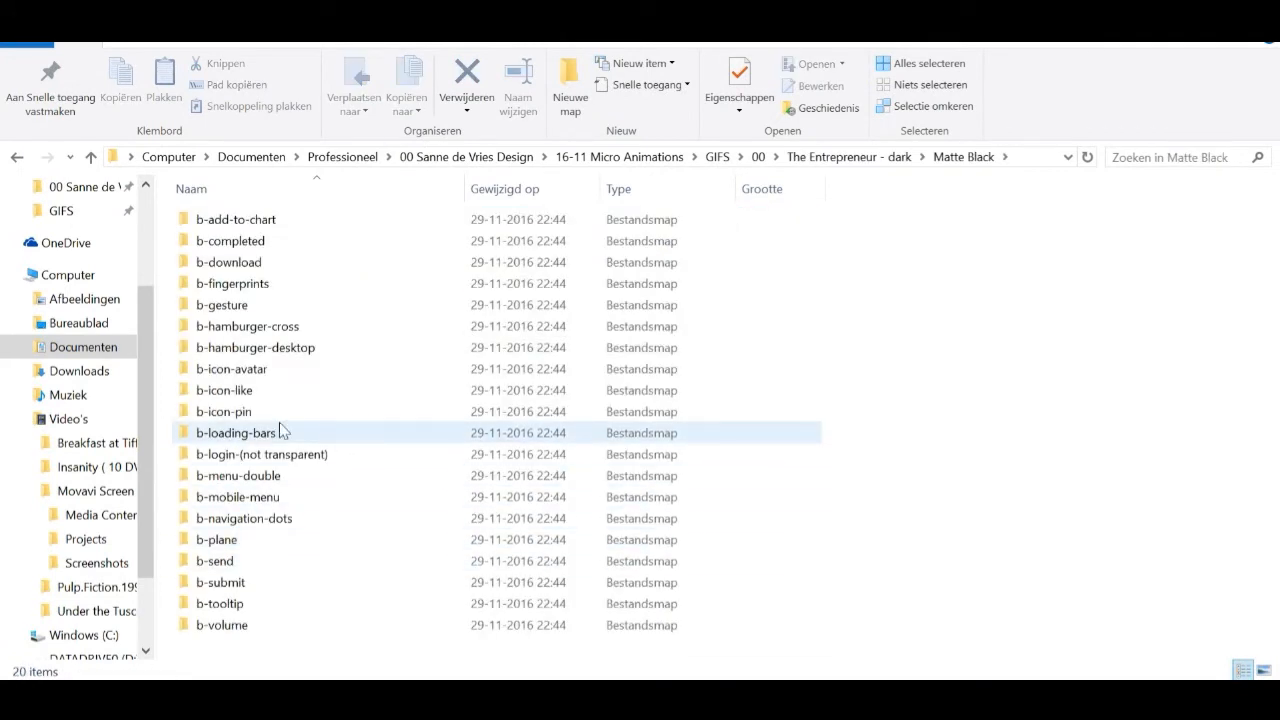
pyautogui.click(277, 501)
pyautogui.doubleClick(277, 502)
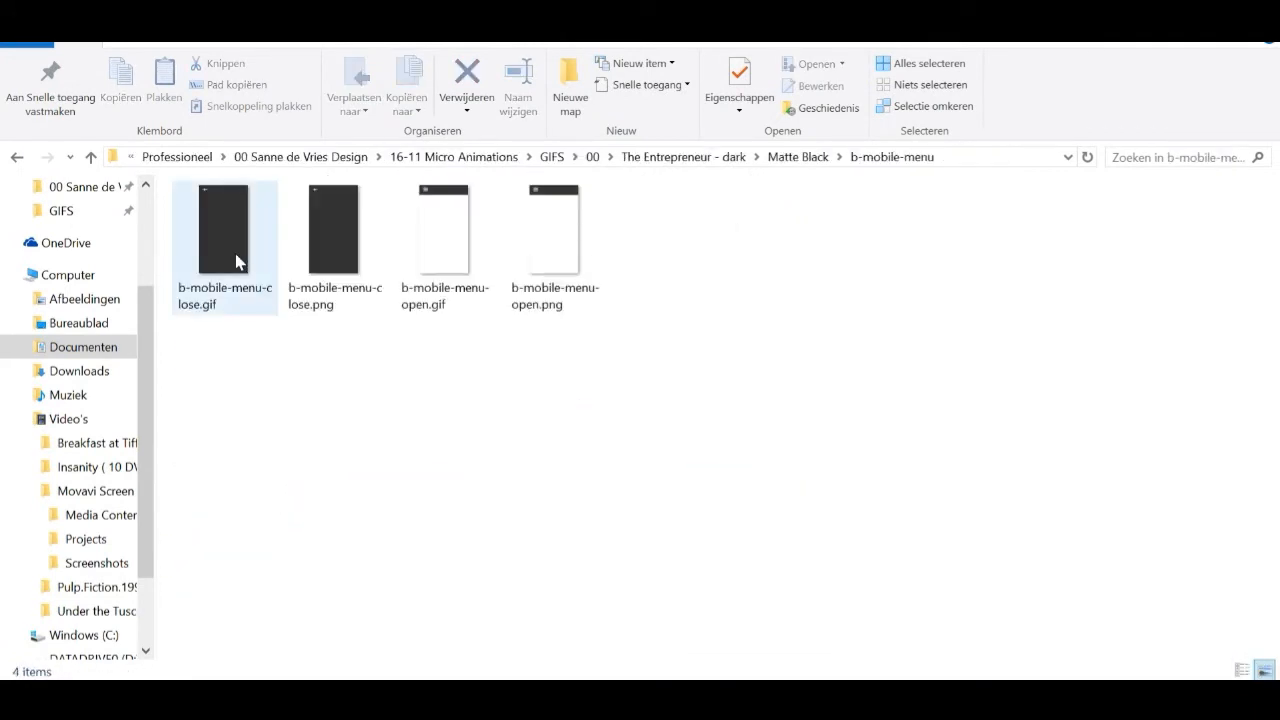
pyautogui.doubleClick(443, 257)
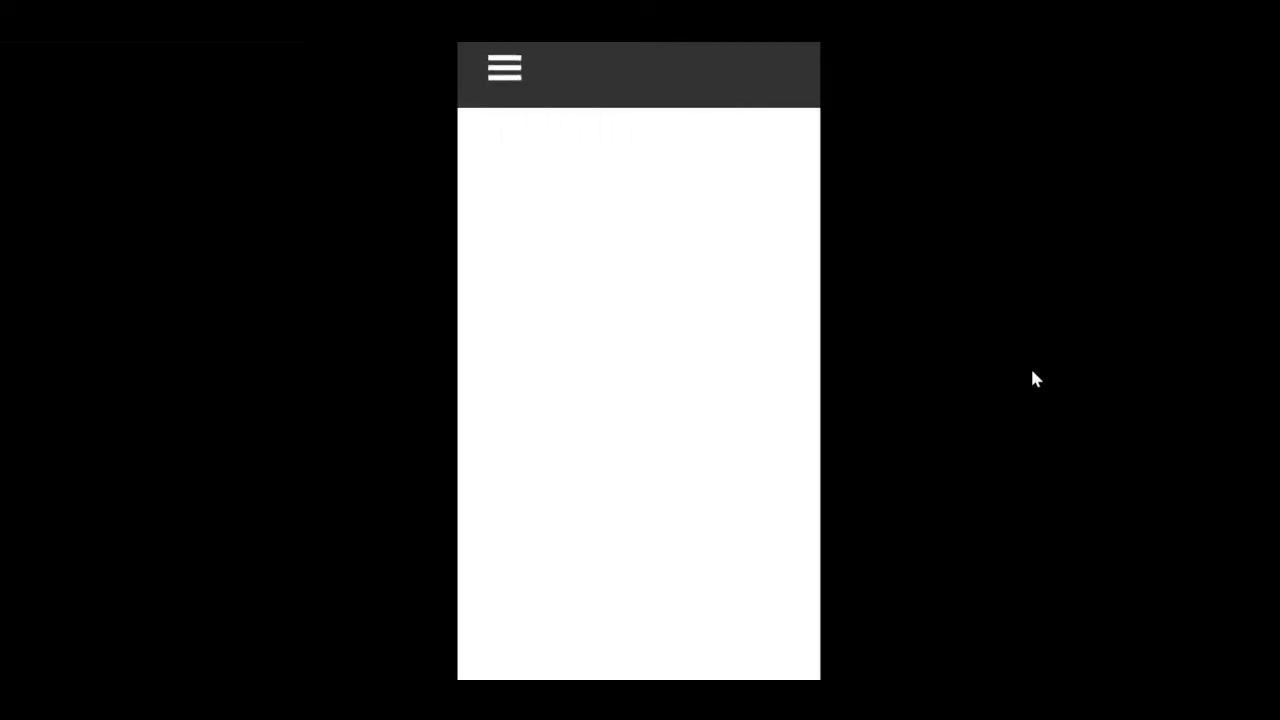
pyautogui.click(1257, 14)
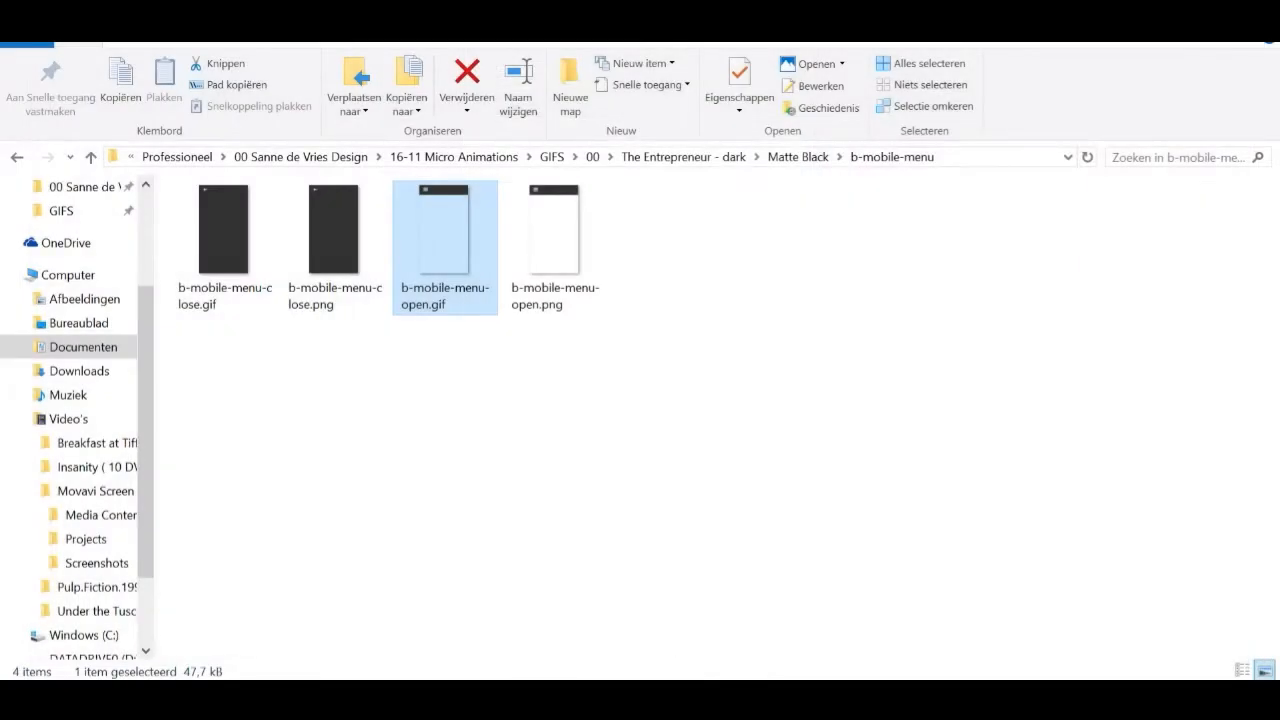
pyautogui.hotkey('alt', 'Tab')
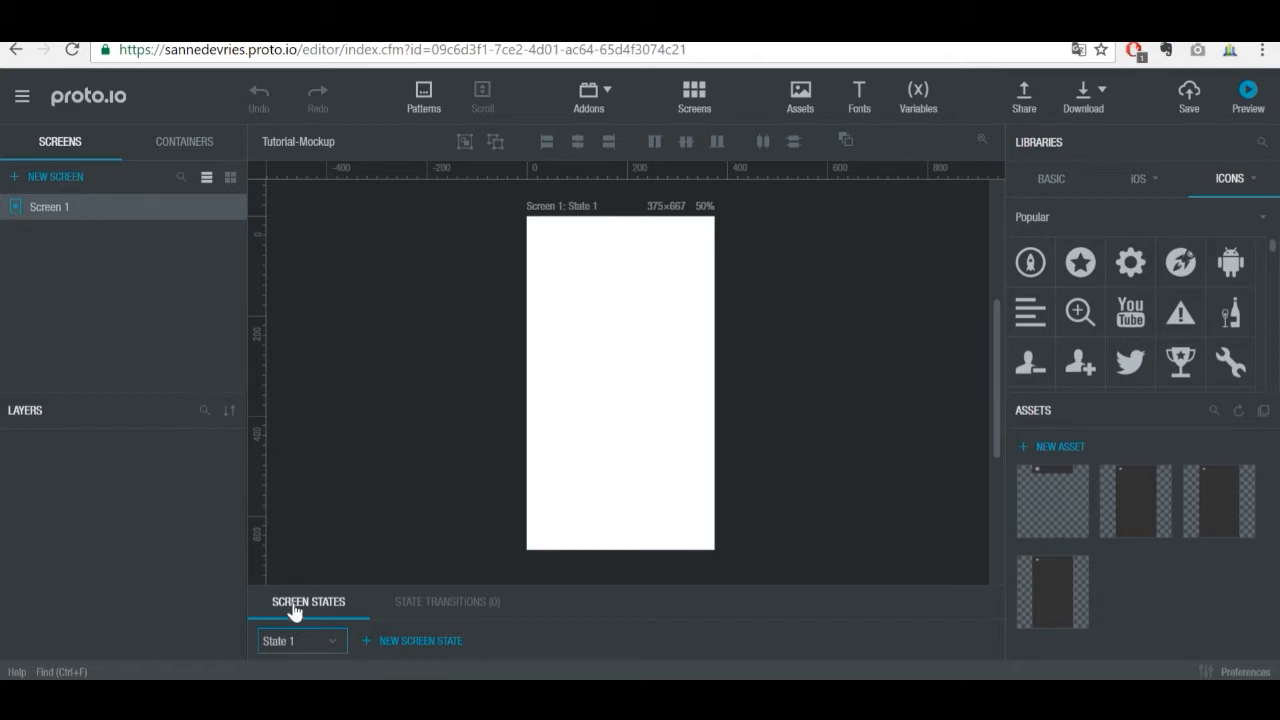
# Step: Set the background of State 1 to black (#000000) in its state properties
pyautogui.click(333, 642)
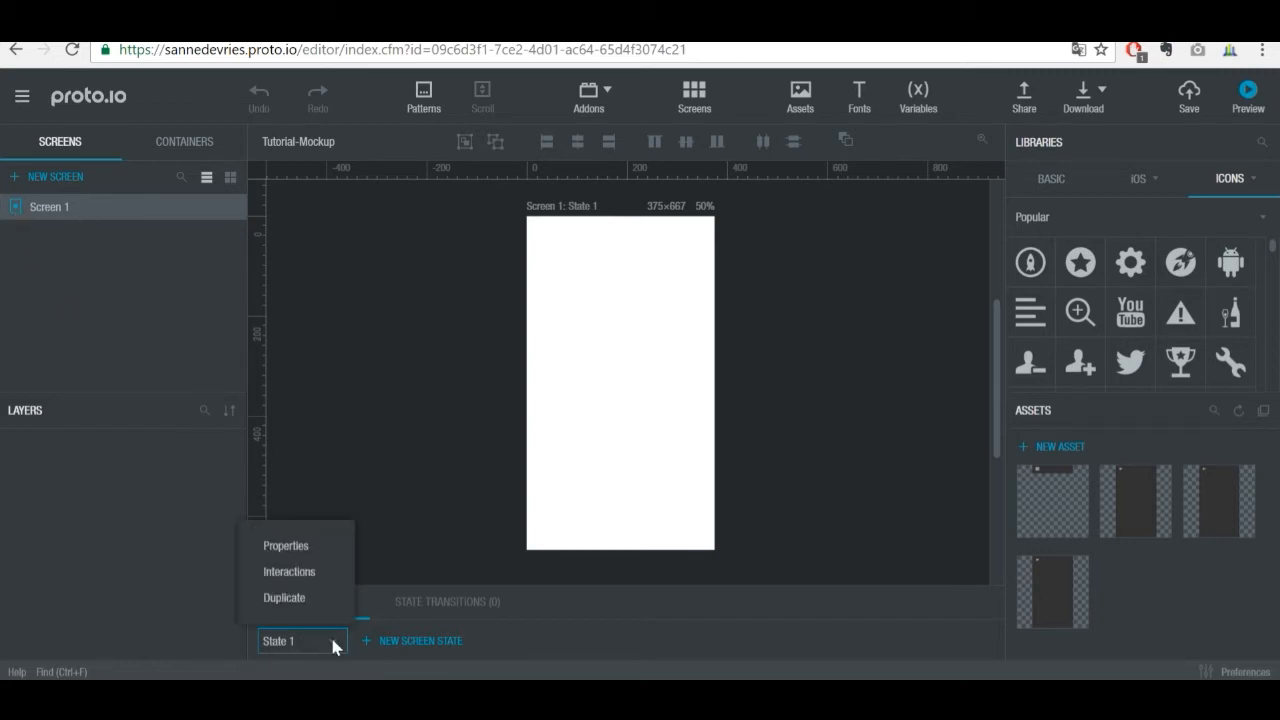
pyautogui.click(310, 547)
pyautogui.click(605, 392)
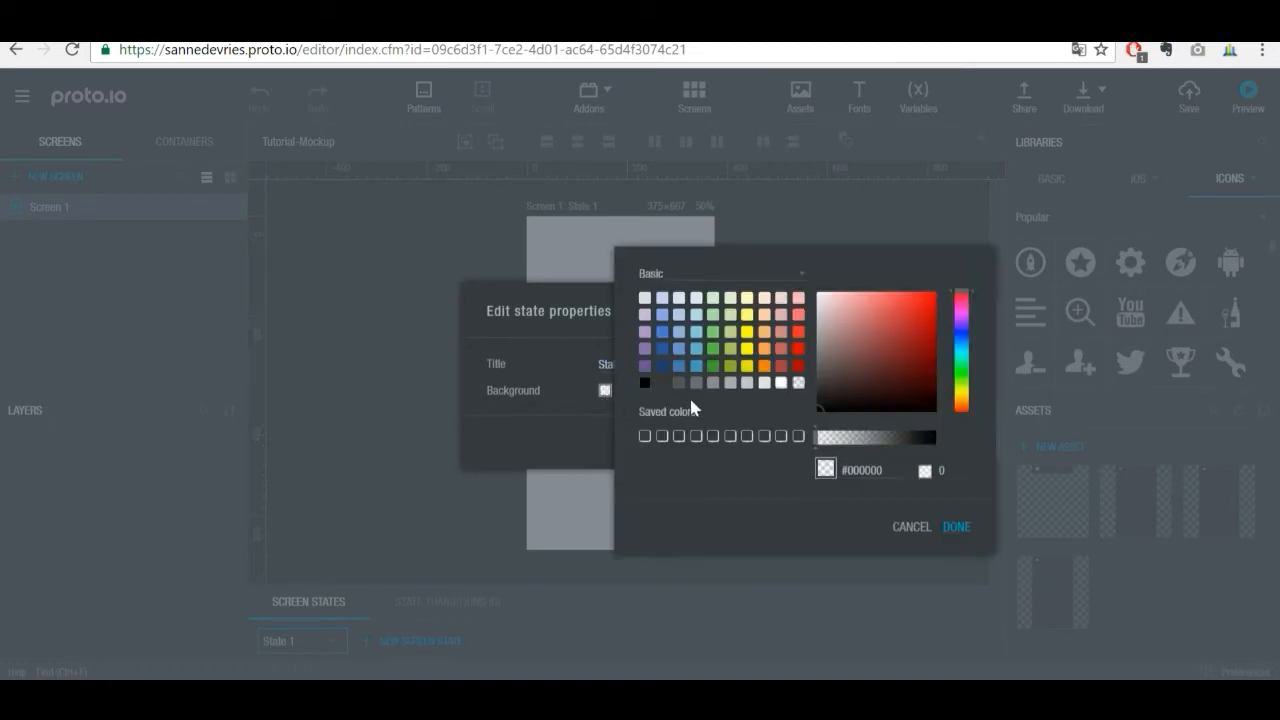
pyautogui.click(958, 528)
pyautogui.click(780, 447)
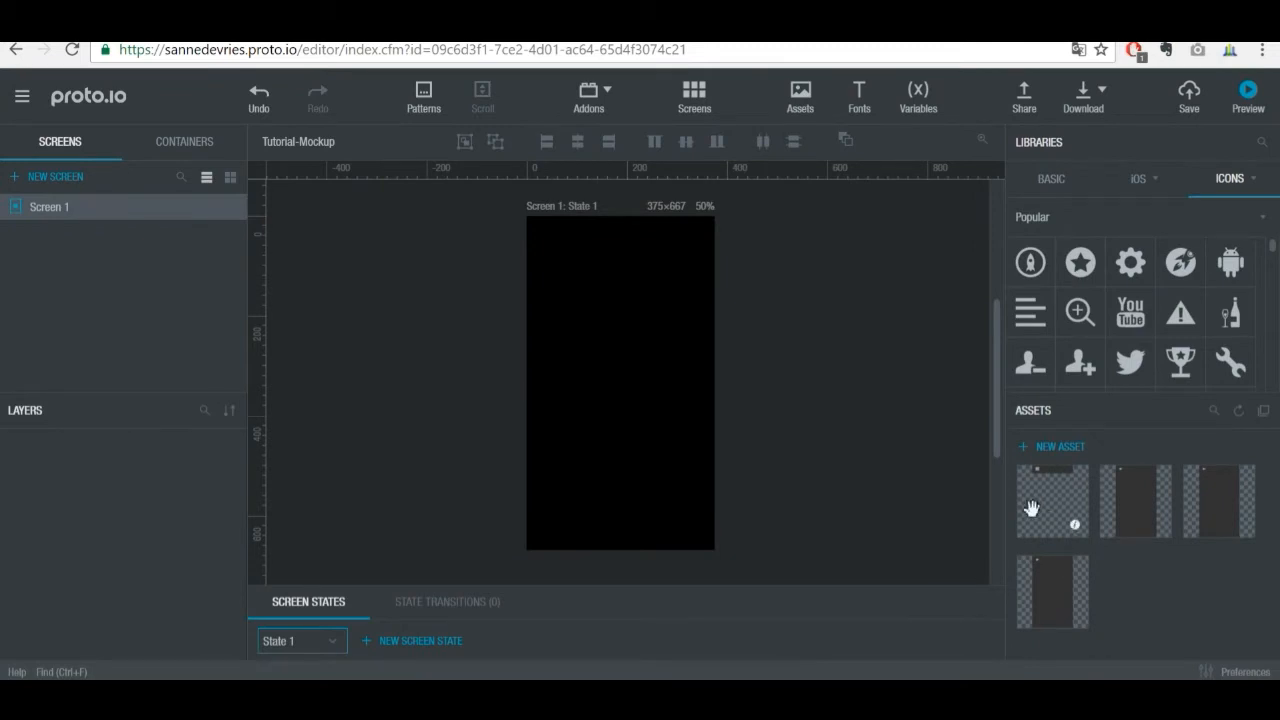
# Step: Place b-mobile-menu-open.png on the canvas at X 0, Y 0 and scale it down to 375 x 671 to fit the screen
pyautogui.moveTo(1034, 500)
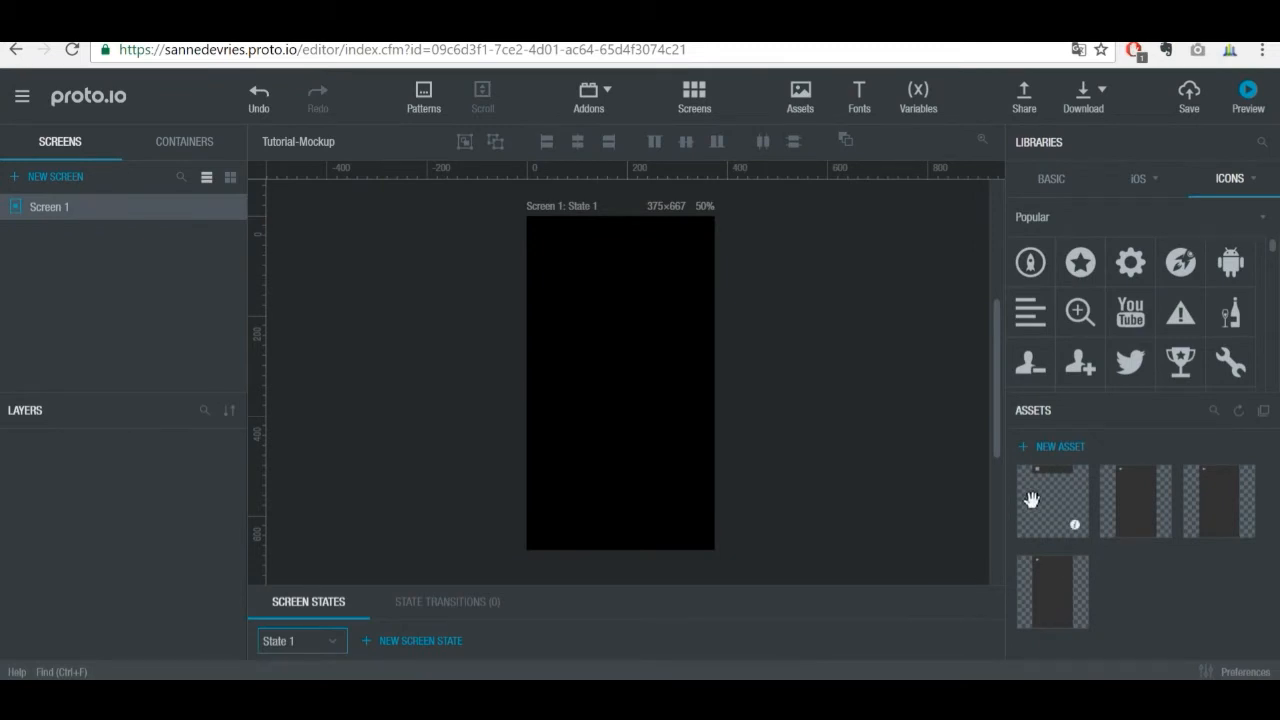
pyautogui.click(1074, 530)
pyautogui.moveTo(1065, 497); pyautogui.dragTo(565, 244)
pyautogui.hotkey('ctrl', '-')
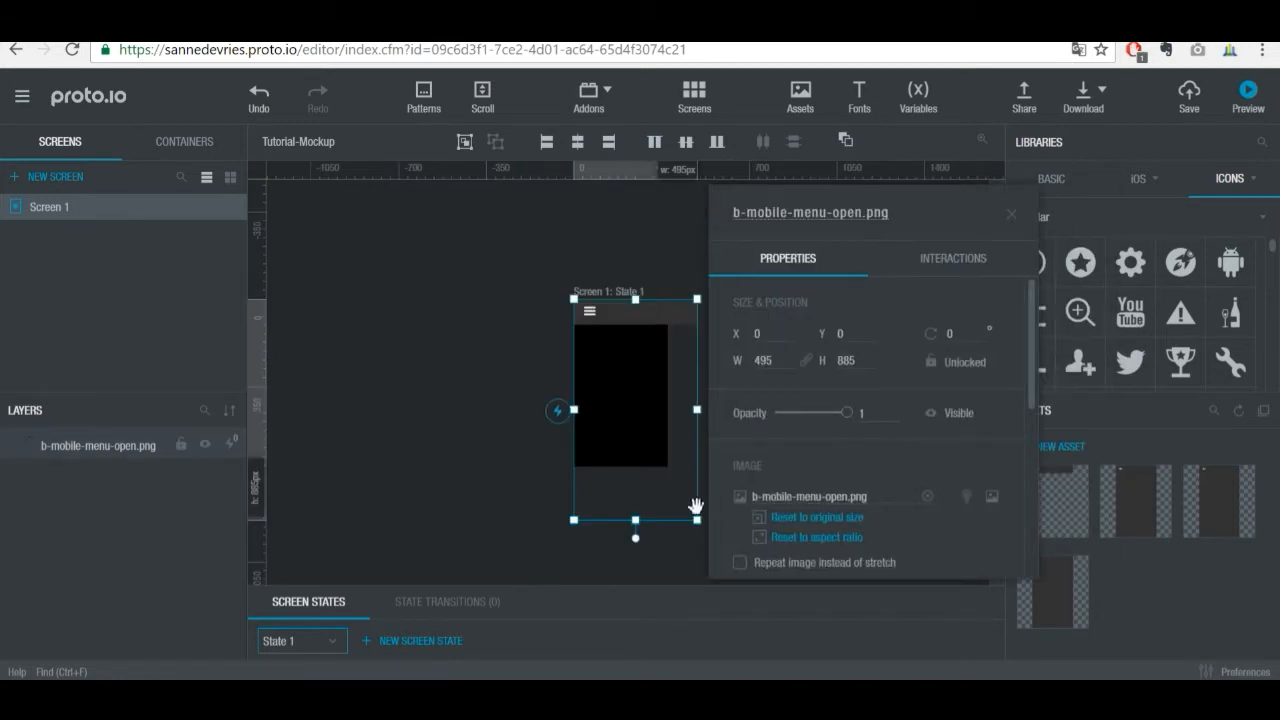
pyautogui.moveTo(700, 521); pyautogui.dragTo(668, 467)
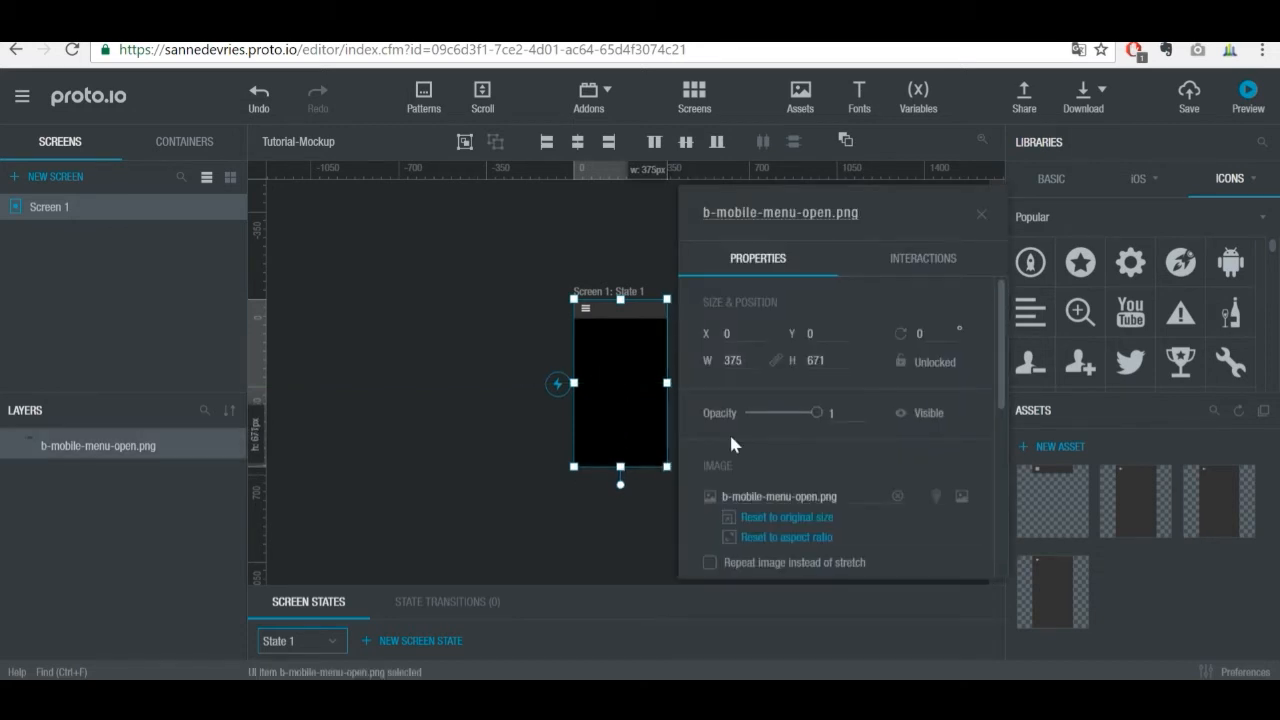
pyautogui.hotkey('ctrl', '+')
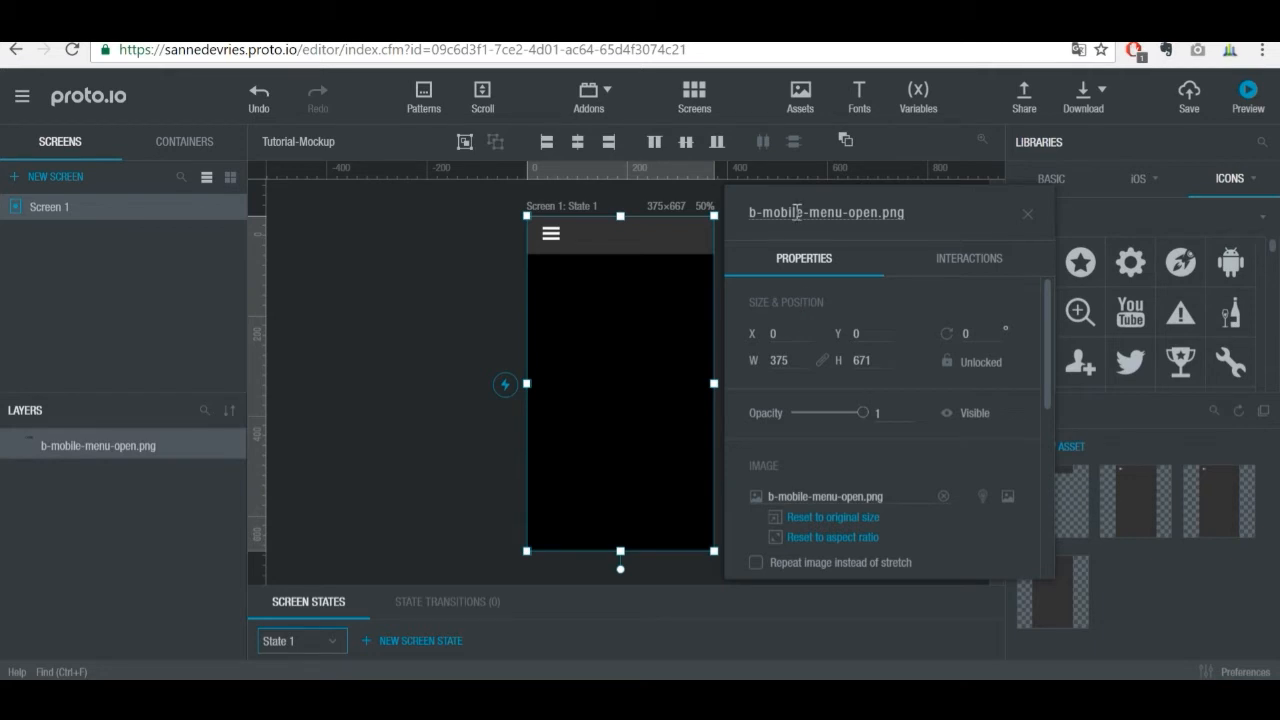
# Step: Examine the properties of the placed b-mobile-menu-open.png image, leaving it deselected
pyautogui.scroll(-1, 881, 416)
pyautogui.scroll(-3, 886, 435)
pyautogui.scroll(6, 891, 443)
pyautogui.scroll(-3, 950, 350)
pyautogui.scroll(3, 915, 420)
pyautogui.click(435, 295)
pyautogui.click(623, 309)
pyautogui.click(411, 297)
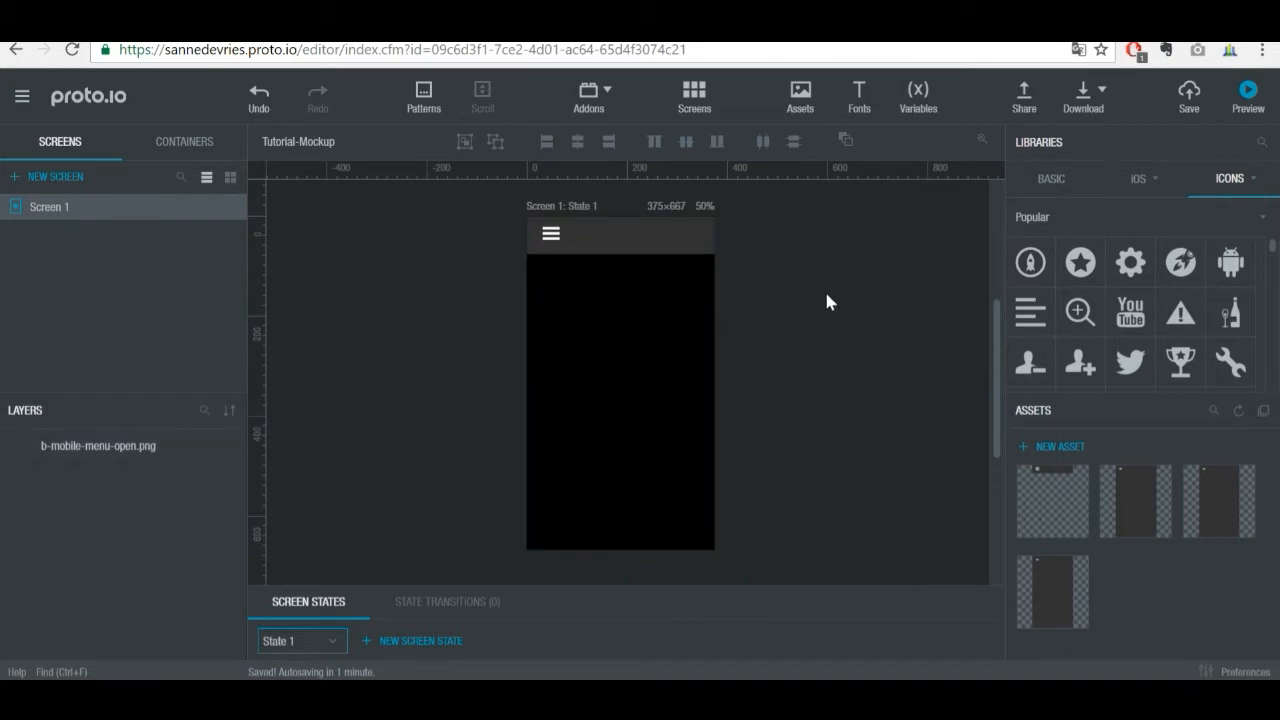
# Step: Add a second screen state to Screen 1
pyautogui.click(450, 650)
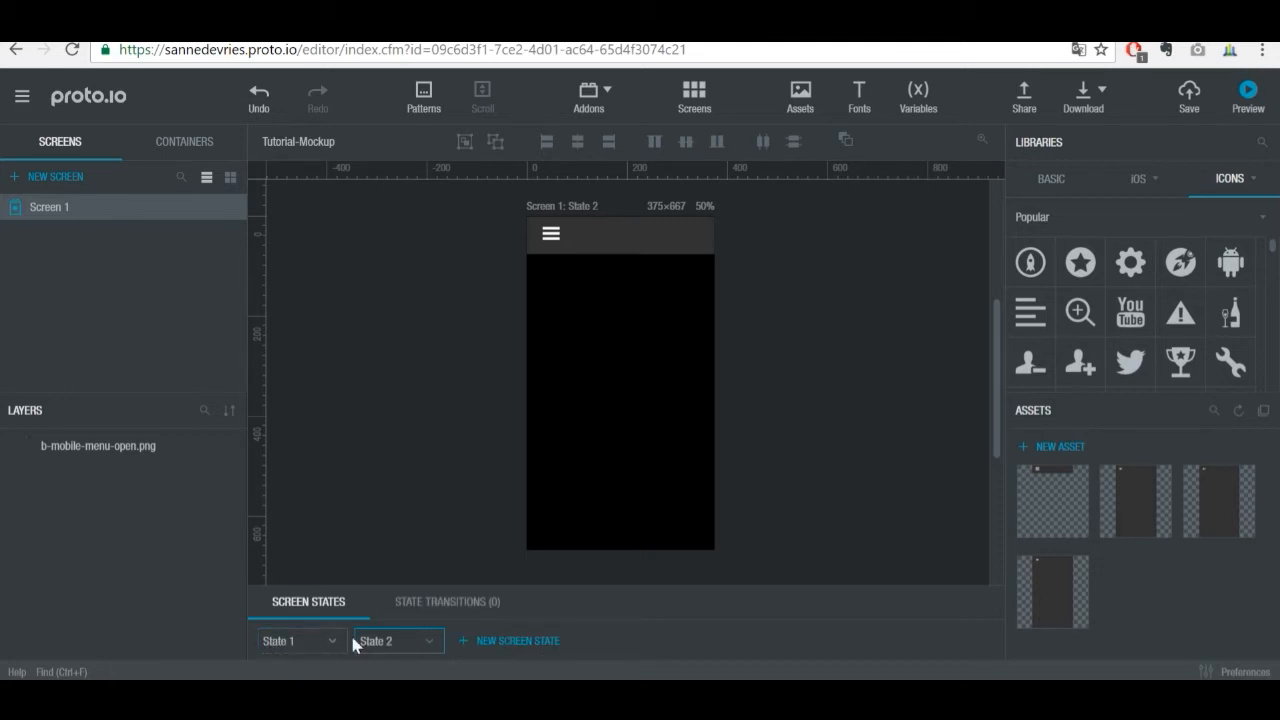
# Step: Place b-mobile-menu-open.gif on State 2 at X 0, Y 0 and set its width to 375
pyautogui.click(1157, 525)
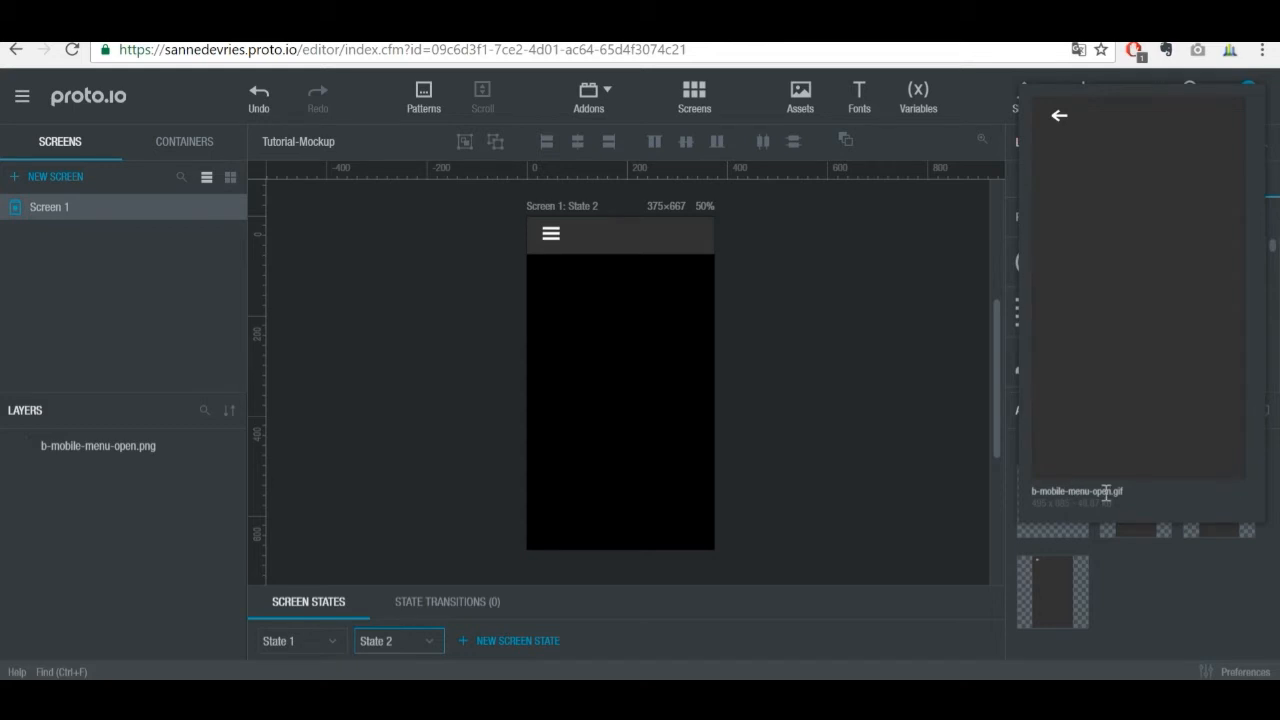
pyautogui.moveTo(1123, 523); pyautogui.dragTo(560, 240)
pyautogui.doubleClick(846, 359)
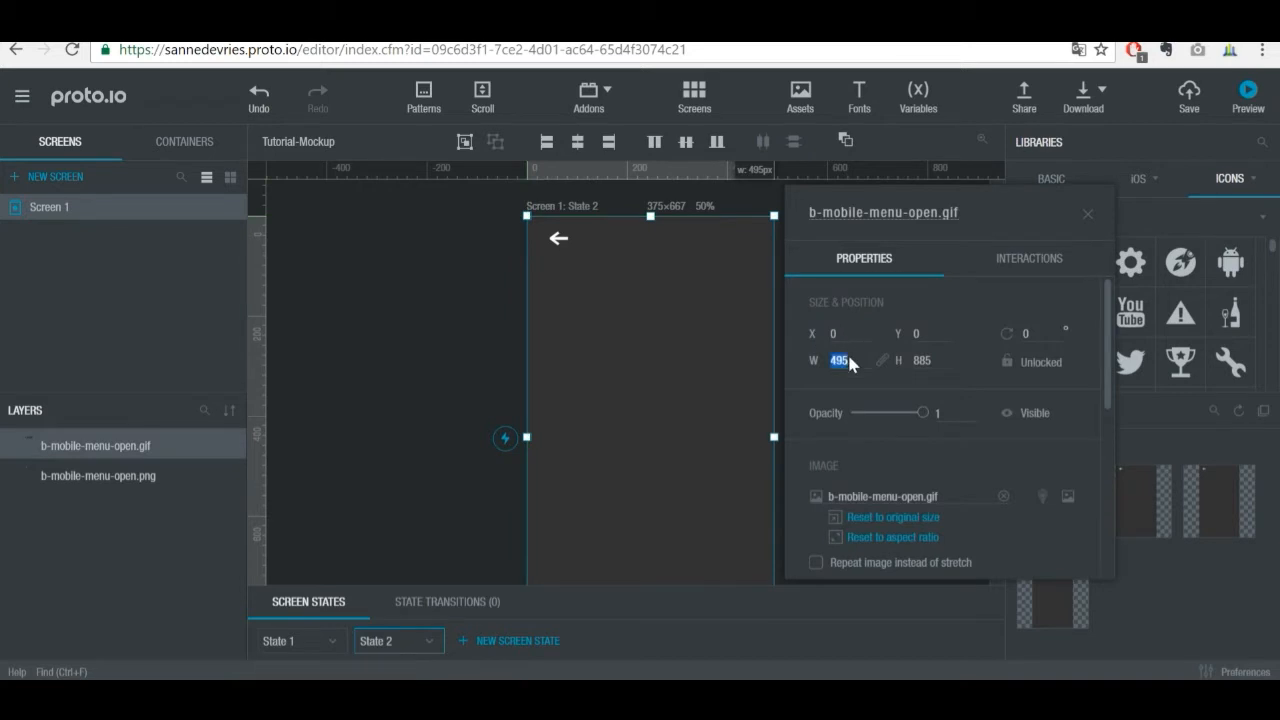
pyautogui.write('375')
pyautogui.press('Return')
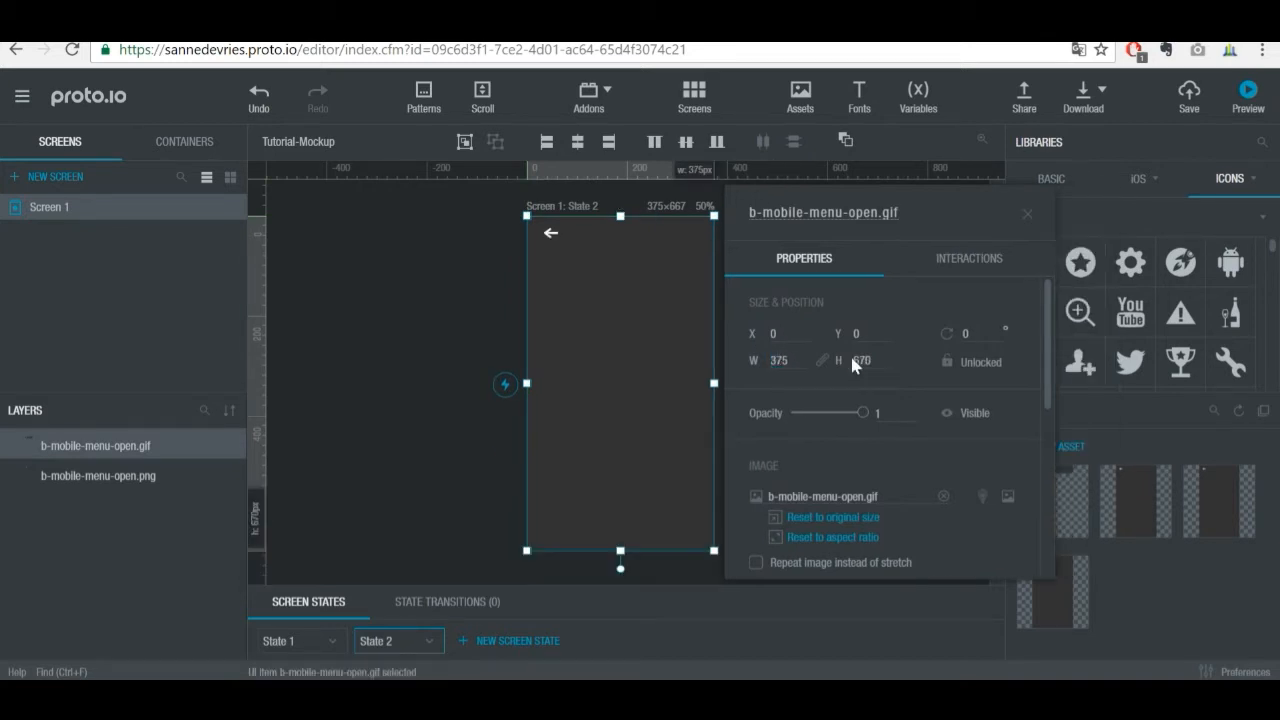
pyautogui.click(447, 250)
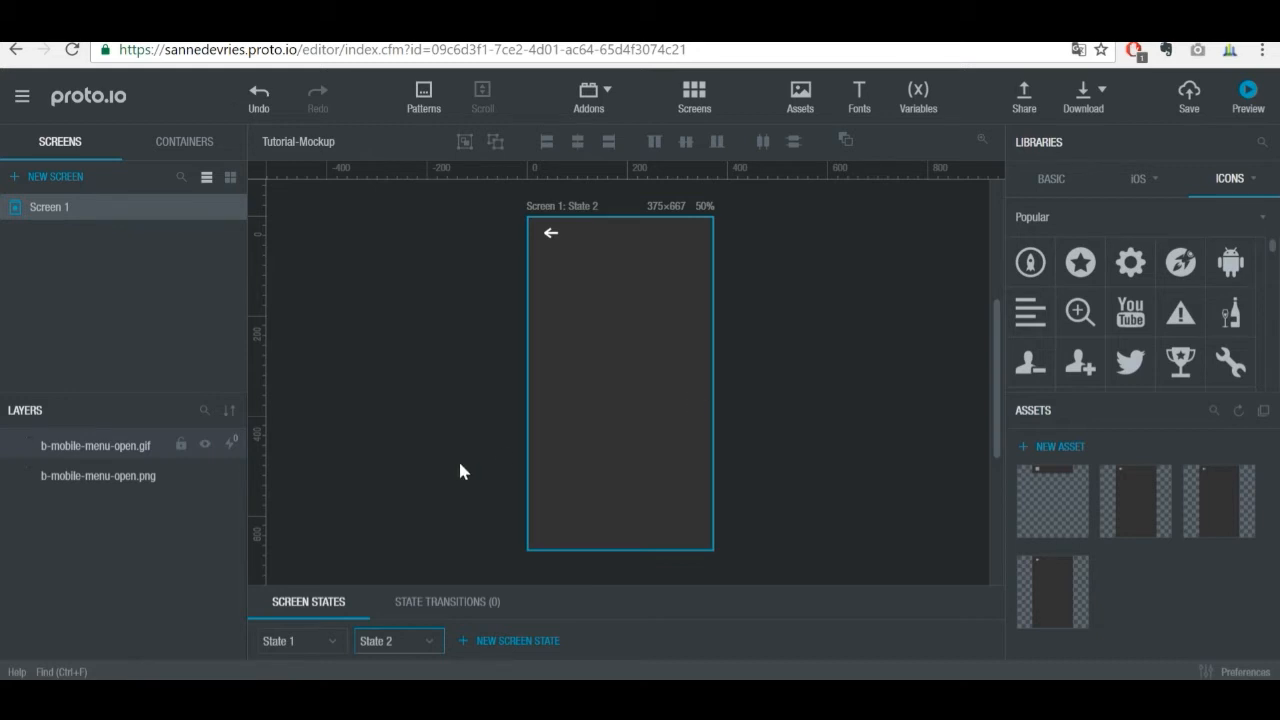
# Step: In State 1, add a 56 x 56 rectangle over the hamburger menu icon at X 13, Y 7
pyautogui.click(305, 650)
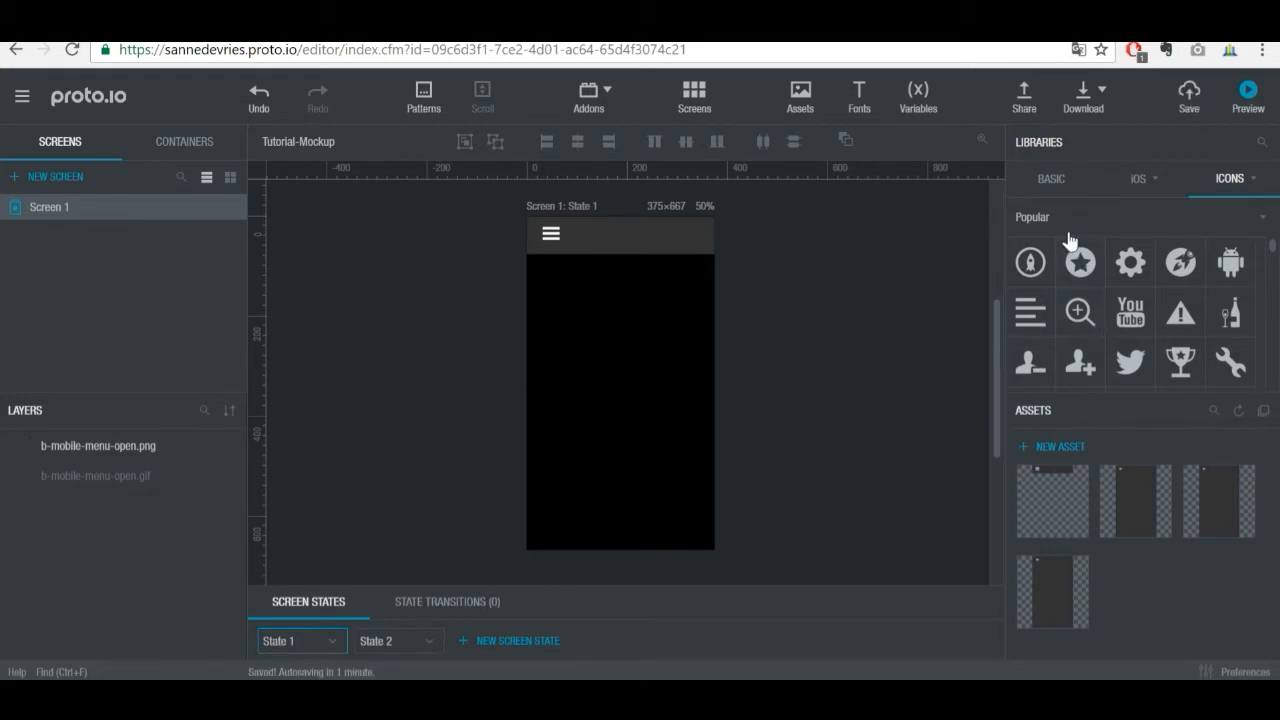
pyautogui.click(1050, 180)
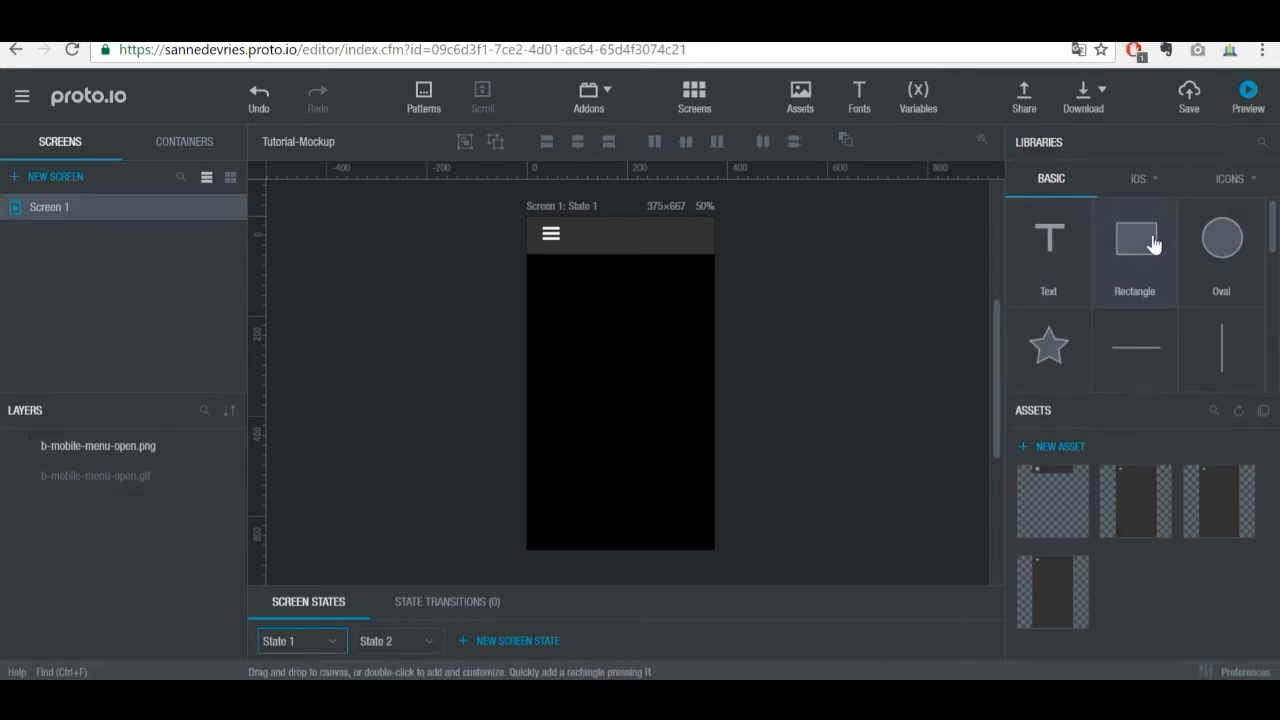
pyautogui.moveTo(1150, 263); pyautogui.dragTo(588, 272)
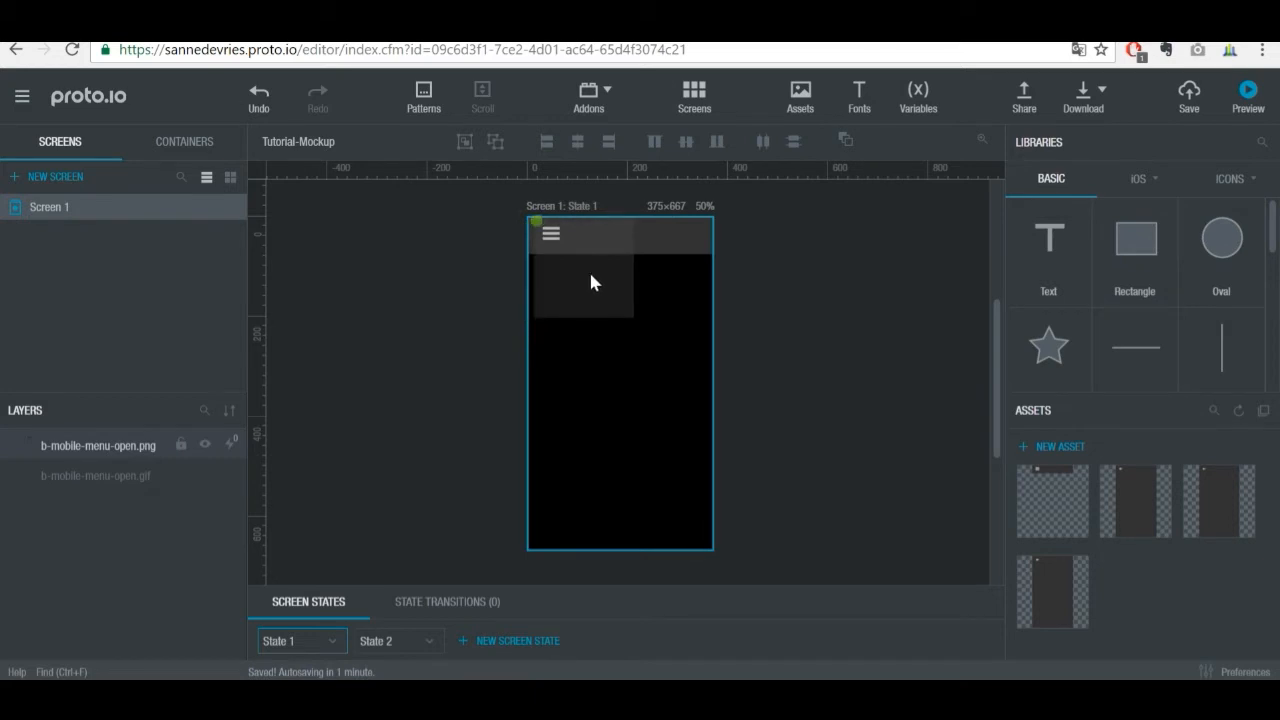
pyautogui.moveTo(589, 275); pyautogui.dragTo(570, 252)
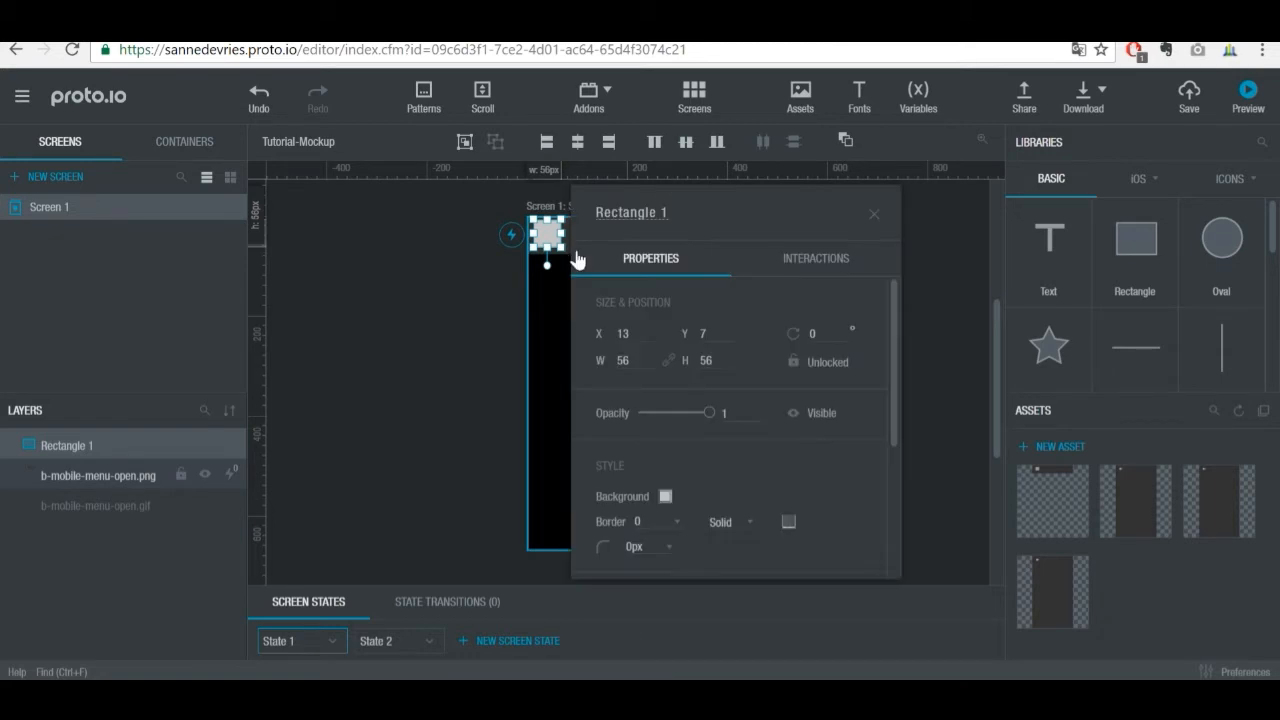
# Step: Make the rectangle over the menu icon transparent with opacity 0 and nudge it to X 15, Y 8
pyautogui.click(727, 411)
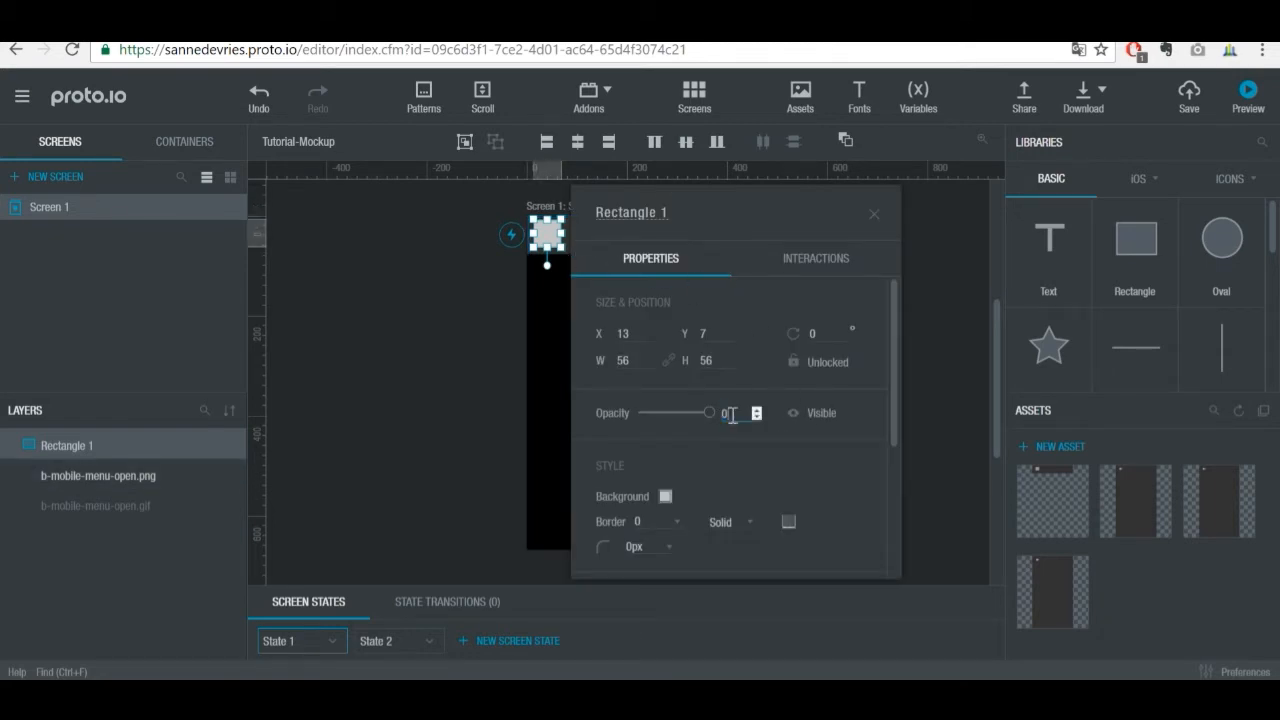
pyautogui.click(440, 336)
pyautogui.click(547, 234)
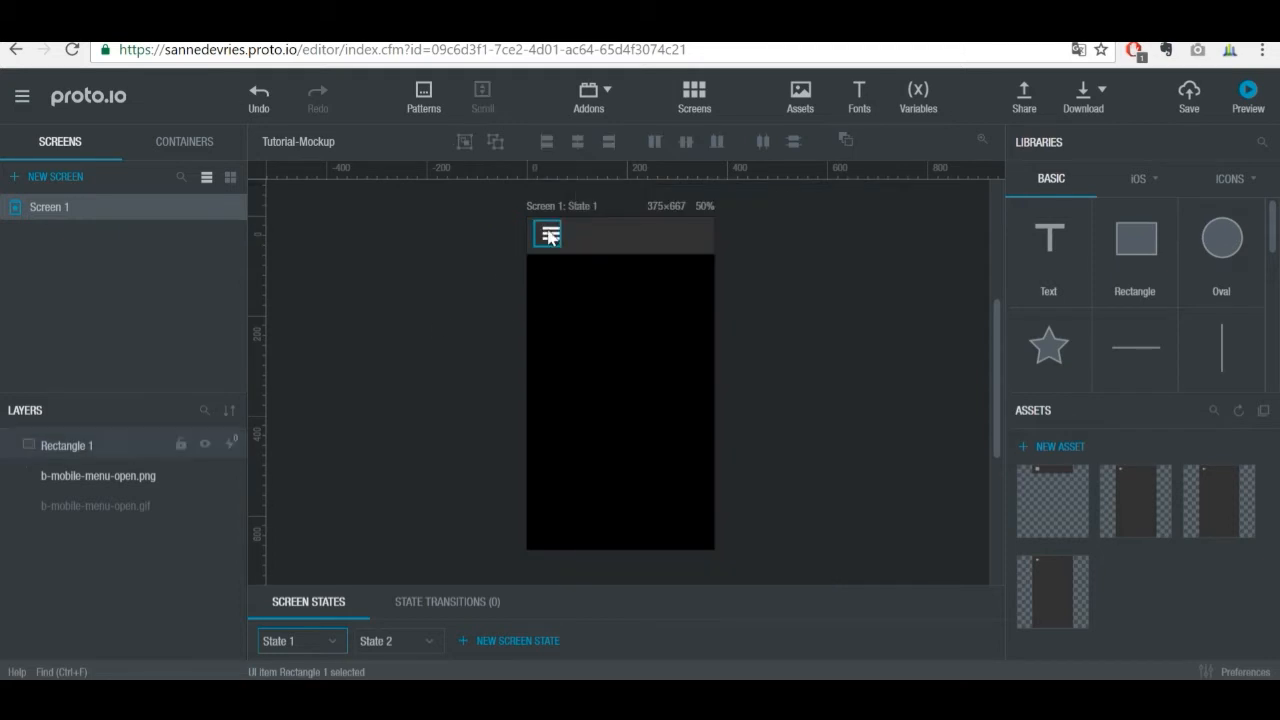
pyautogui.press('Right')
pyautogui.press('Right')
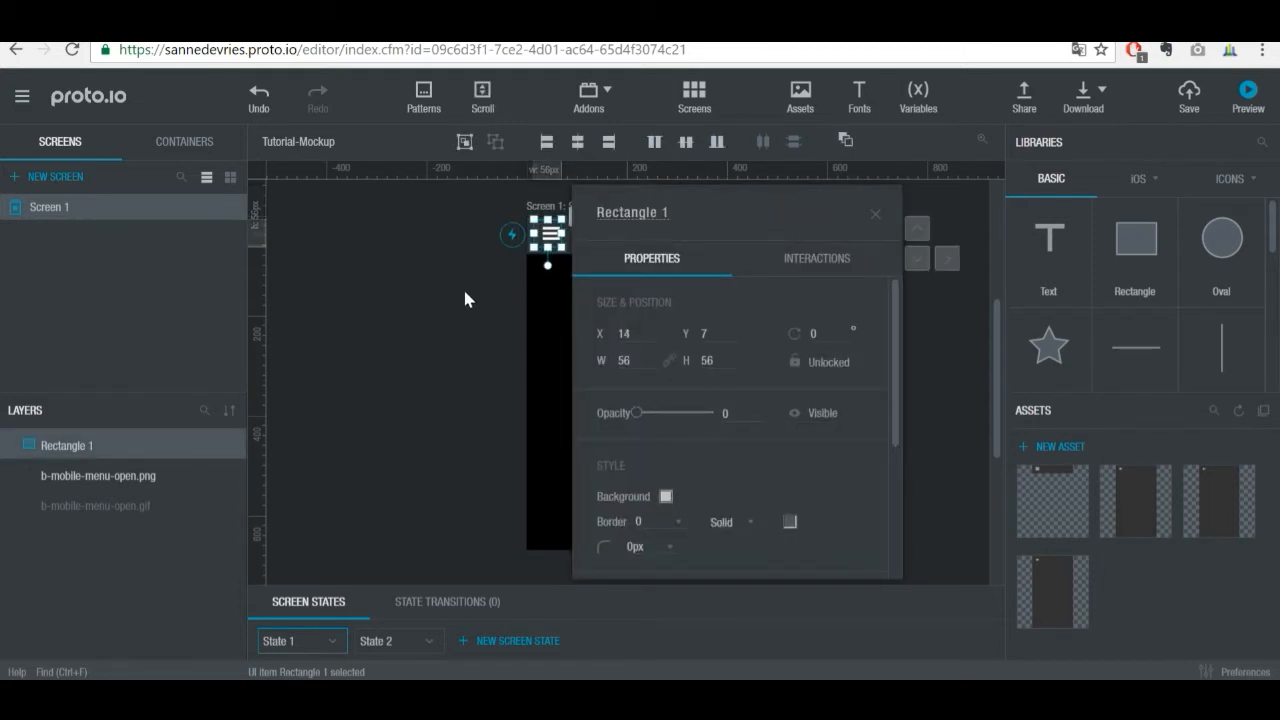
pyautogui.click(465, 298)
pyautogui.click(550, 234)
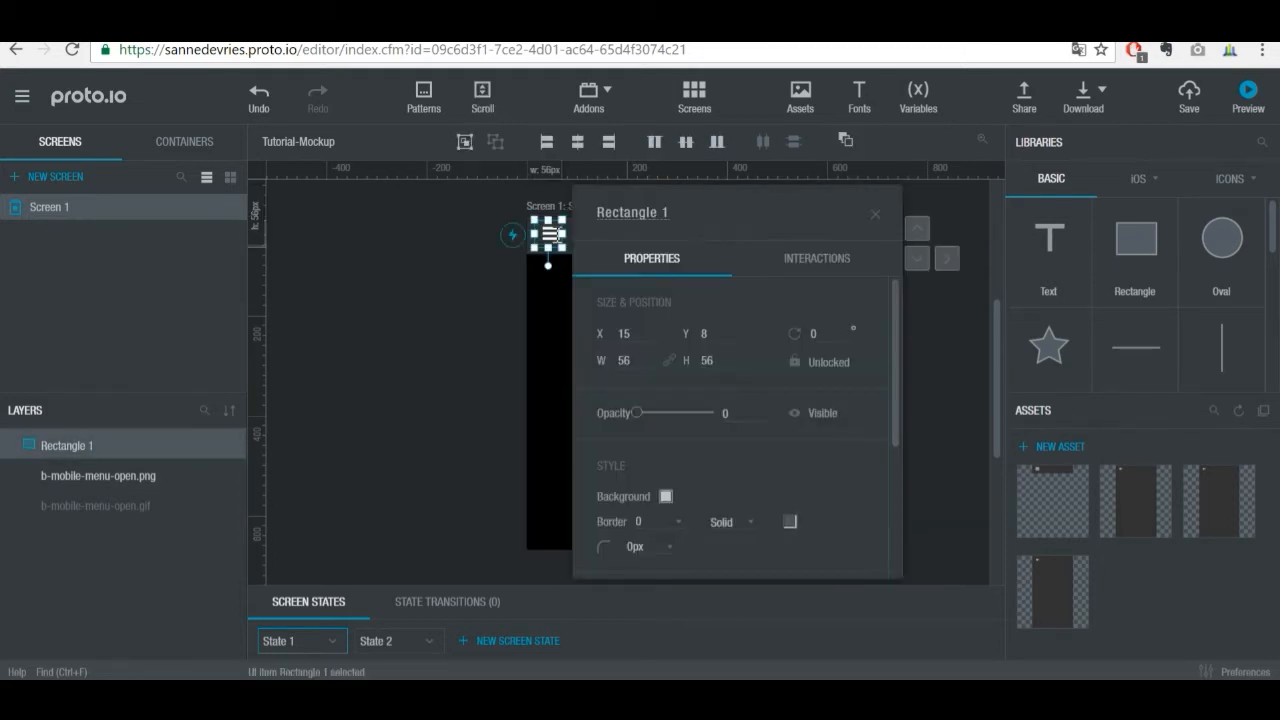
# Step: Start a new interaction on the transparent rectangle and review the available triggers, keeping Tap
pyautogui.click(797, 264)
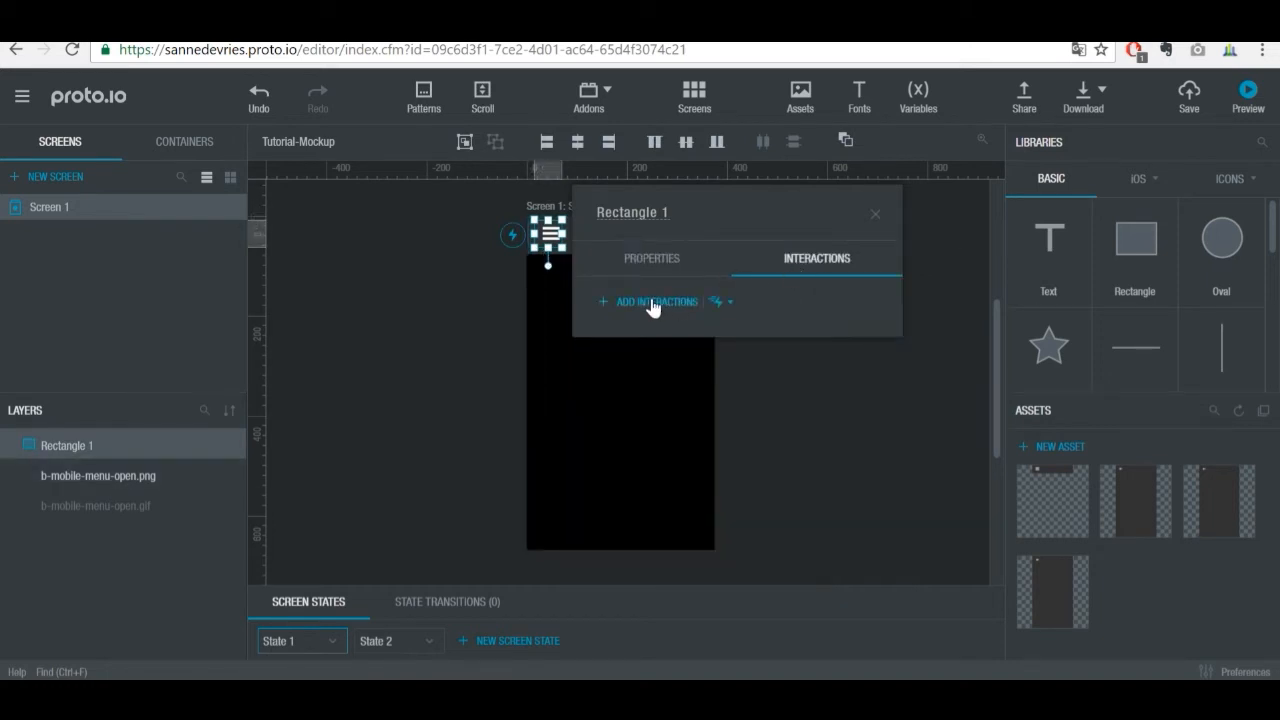
pyautogui.click(652, 258)
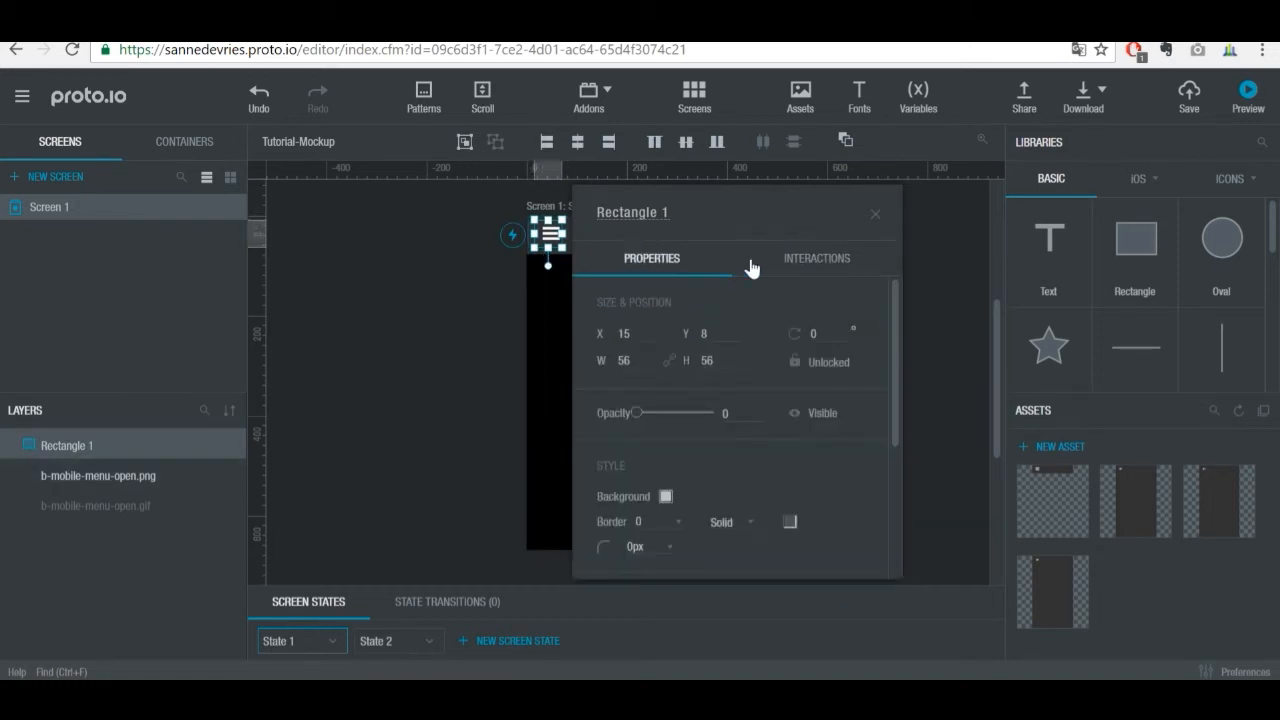
pyautogui.click(812, 262)
pyautogui.click(650, 308)
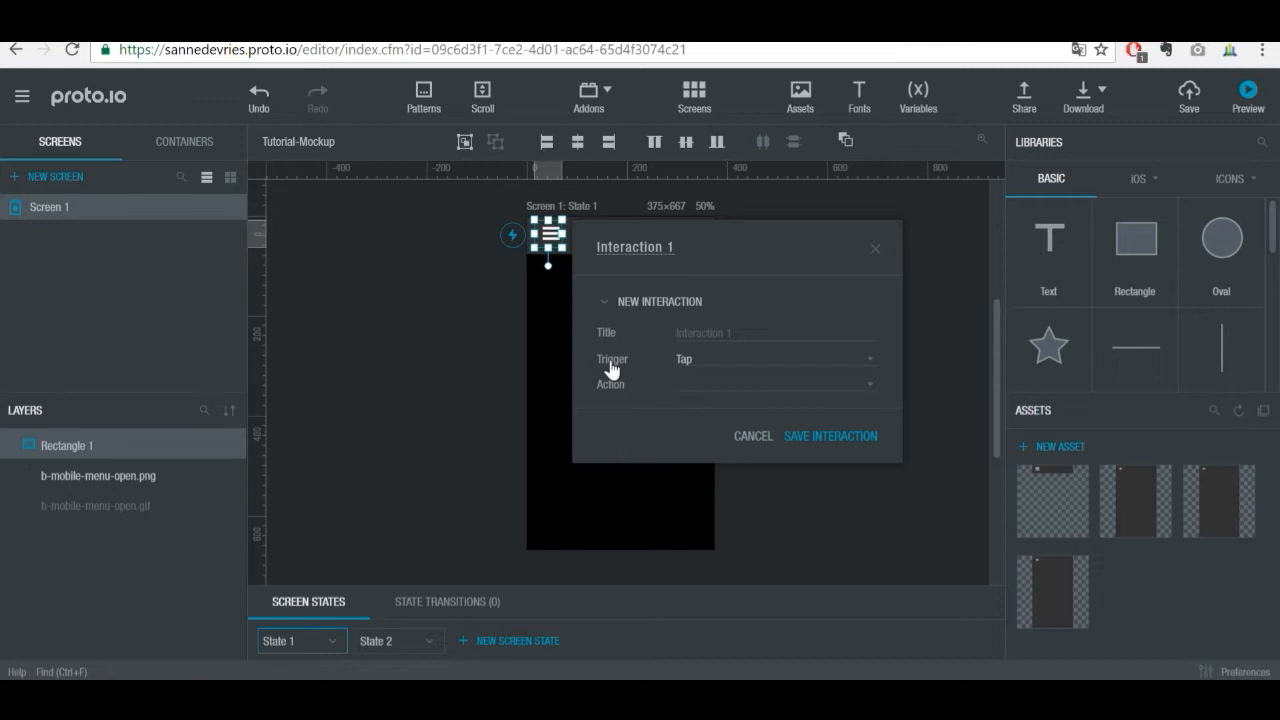
pyautogui.click(706, 369)
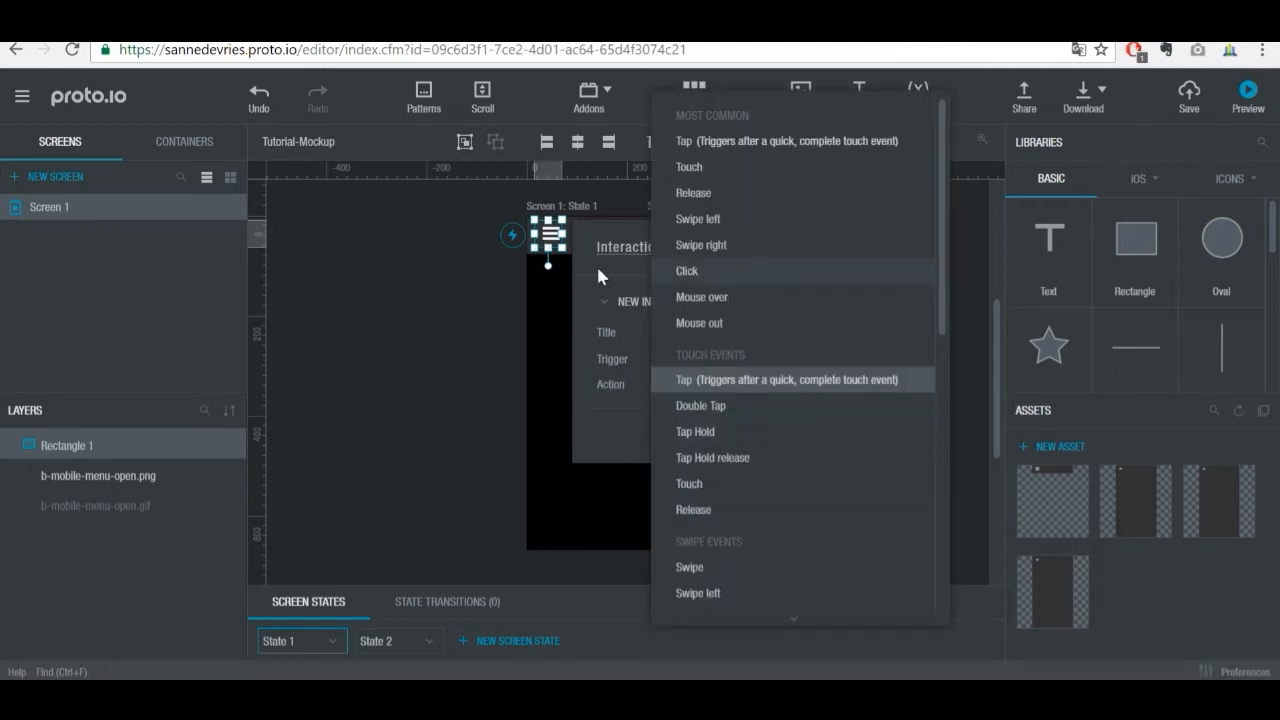
pyautogui.scroll(-1, 786, 420)
pyautogui.scroll(1, 789, 395)
pyautogui.scroll(-3, 797, 358)
pyautogui.scroll(3, 800, 360)
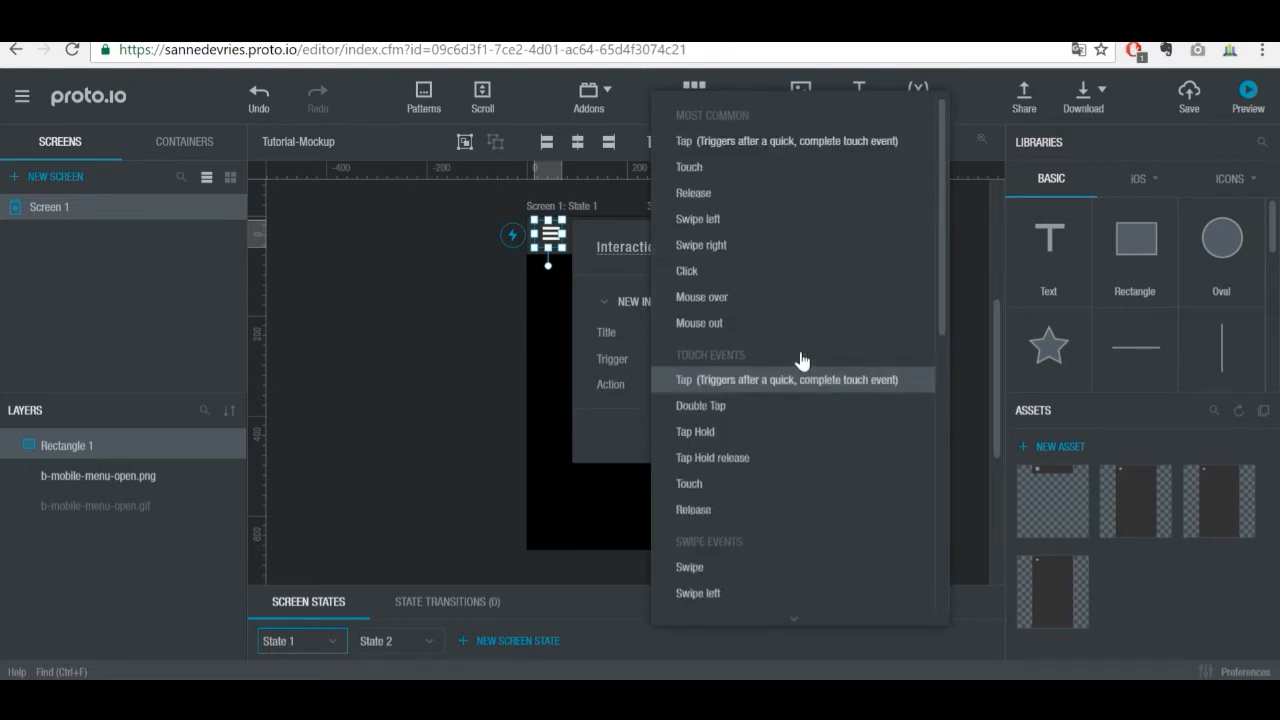
pyautogui.click(611, 335)
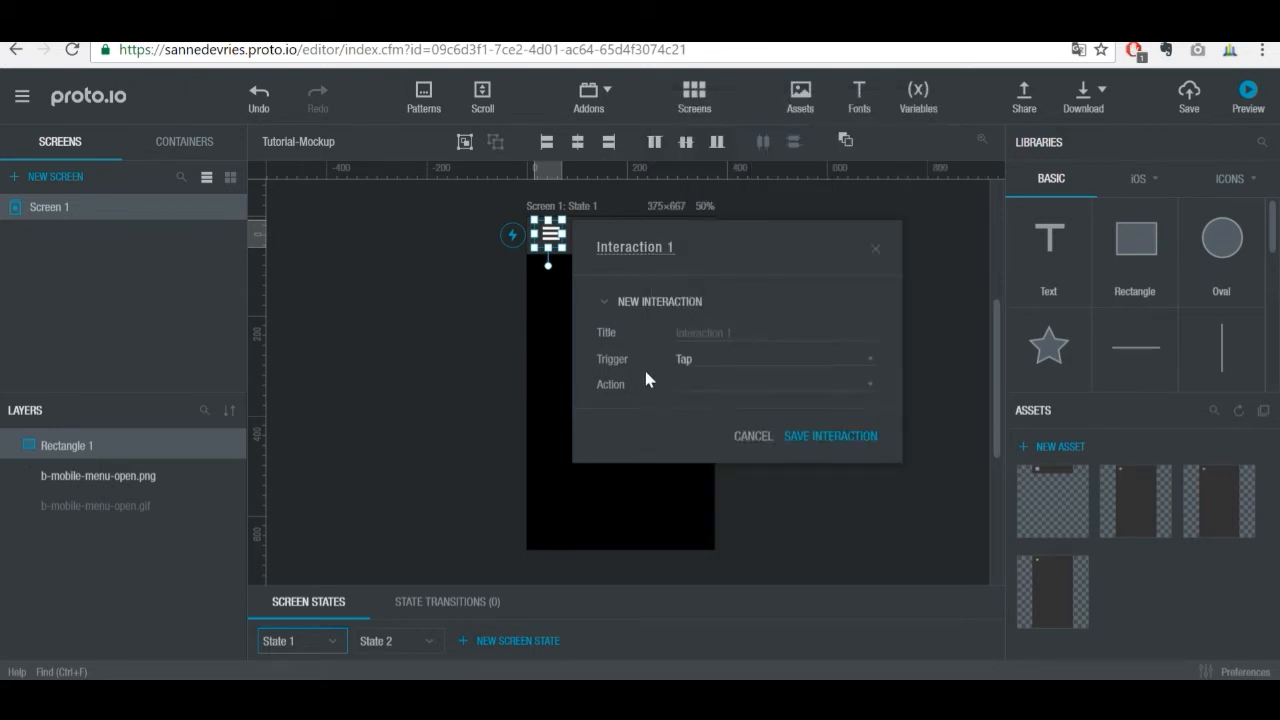
# Step: Make the interaction change the screen state of Screen 1 to State 2 and save it, declining the suggested transition
pyautogui.click(694, 388)
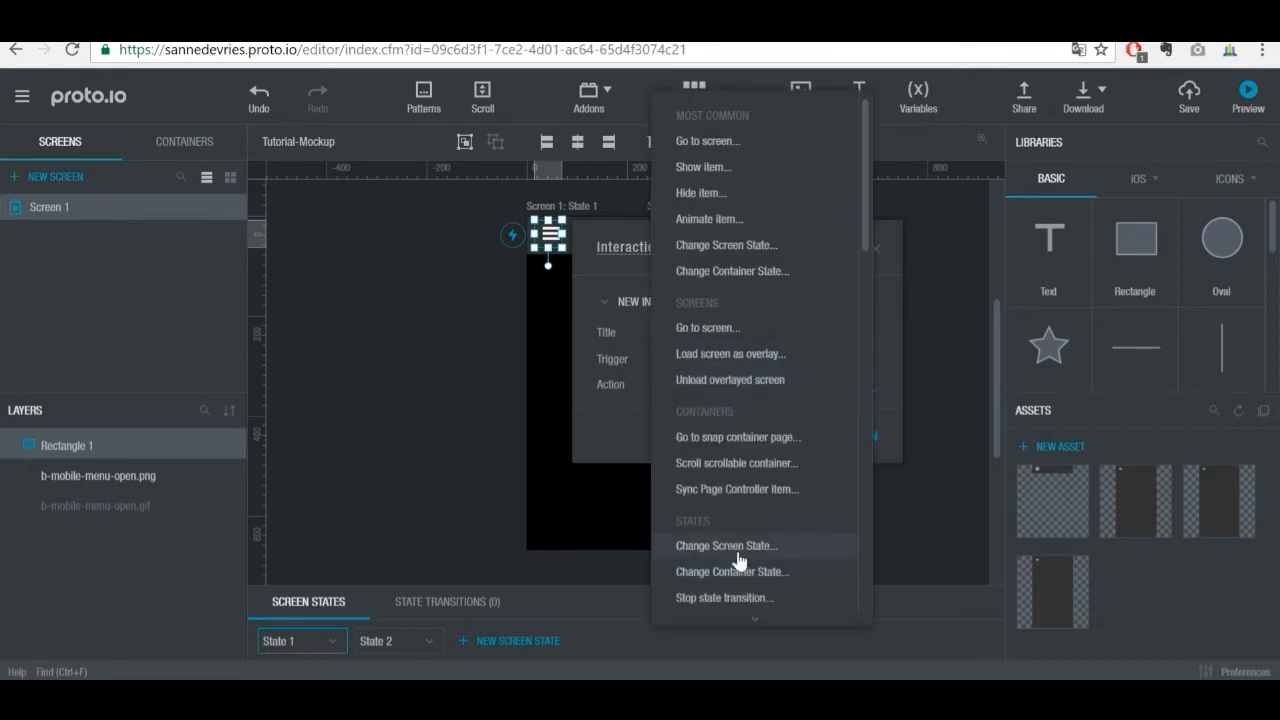
pyautogui.click(795, 548)
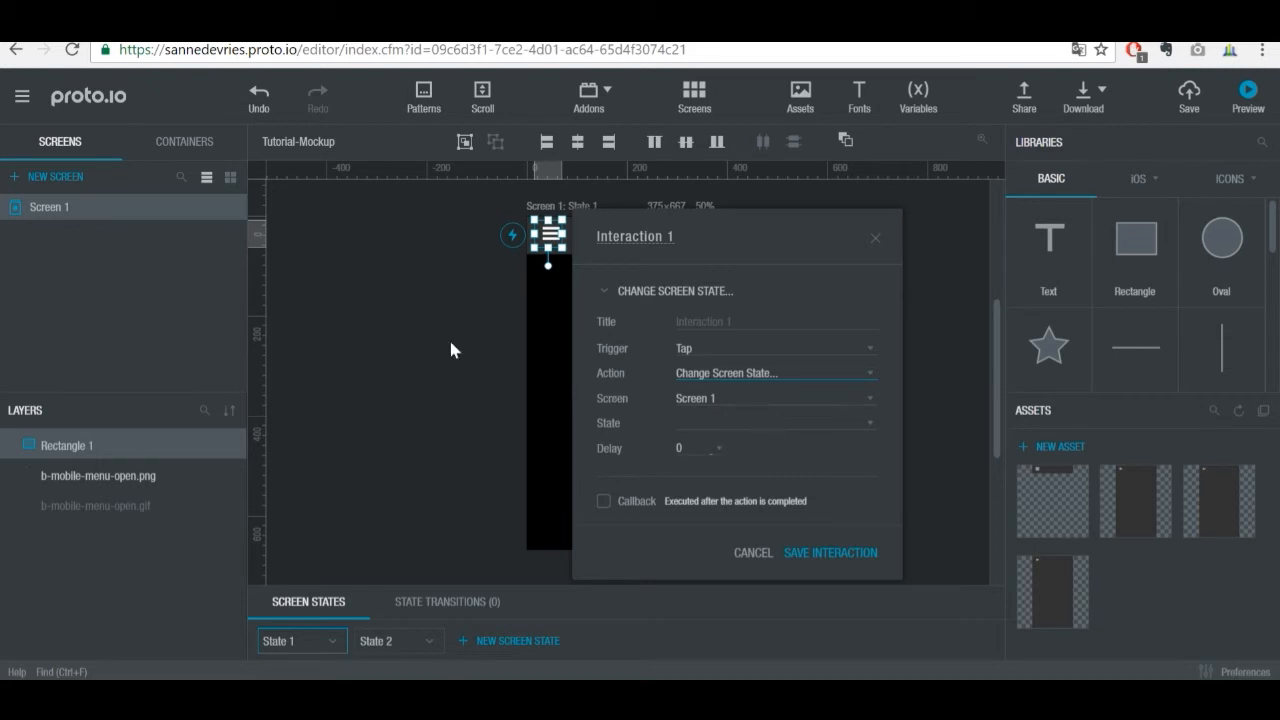
pyautogui.click(694, 425)
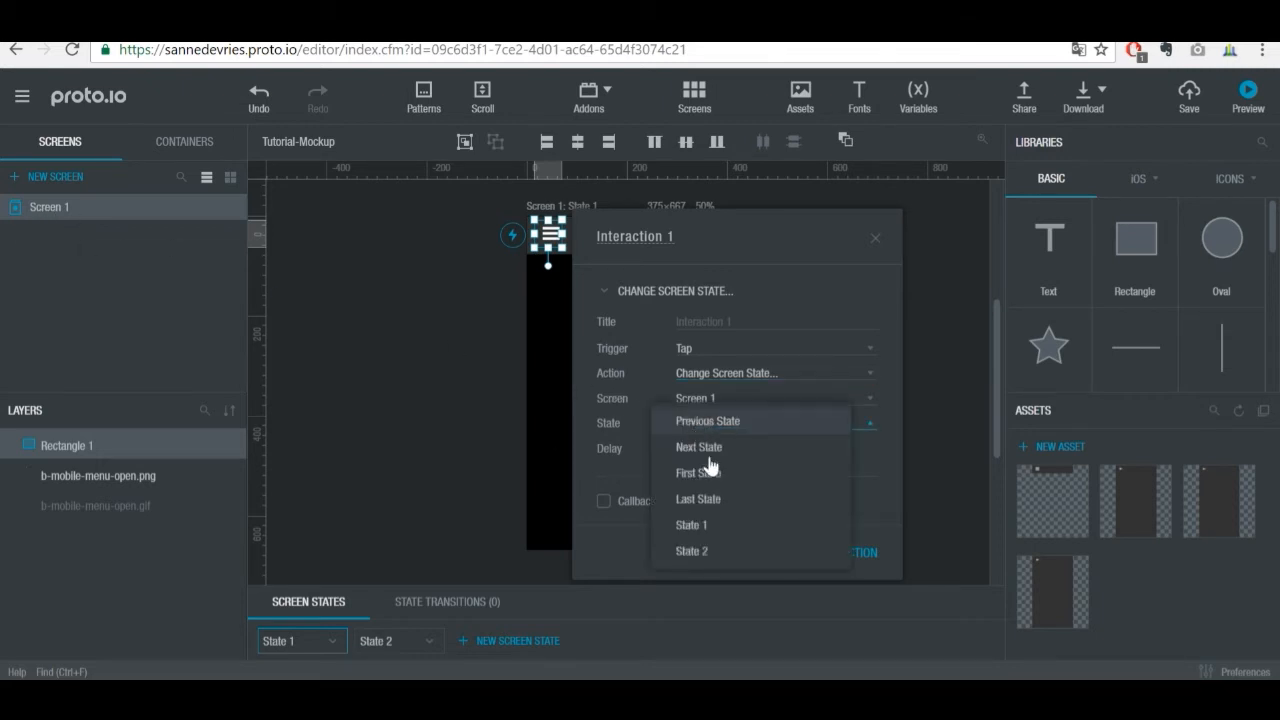
pyautogui.click(724, 553)
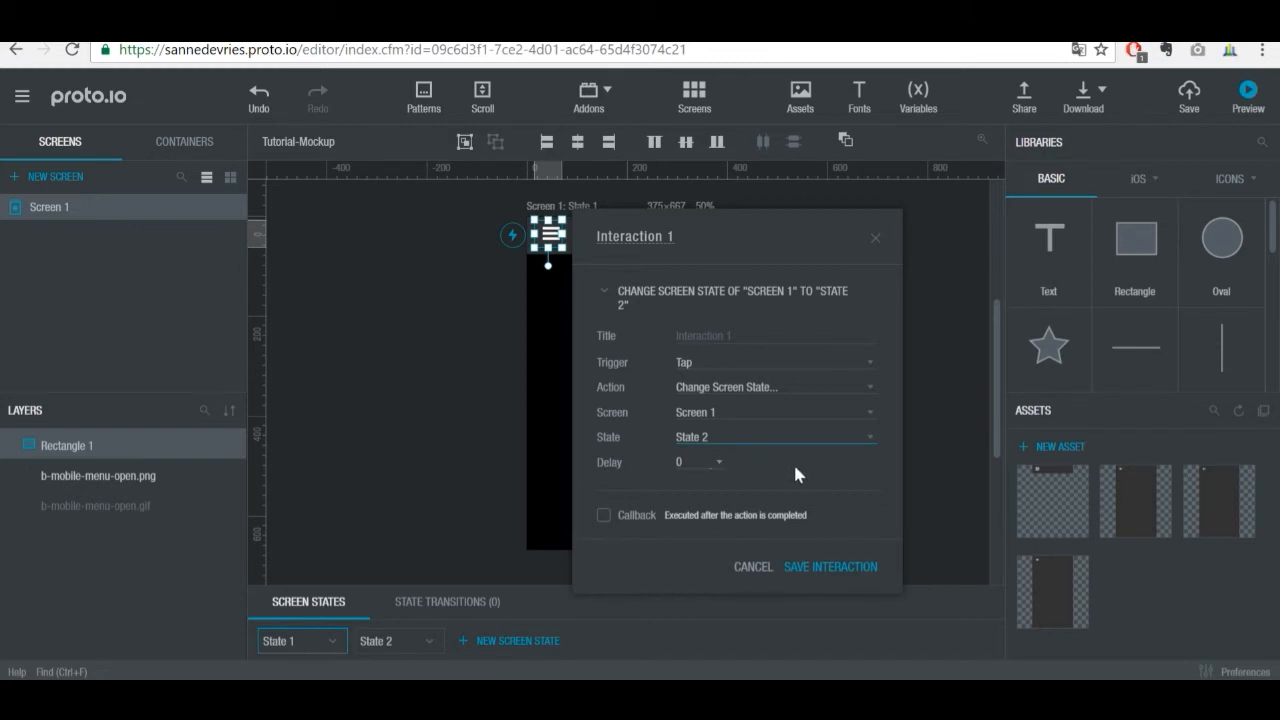
pyautogui.click(830, 567)
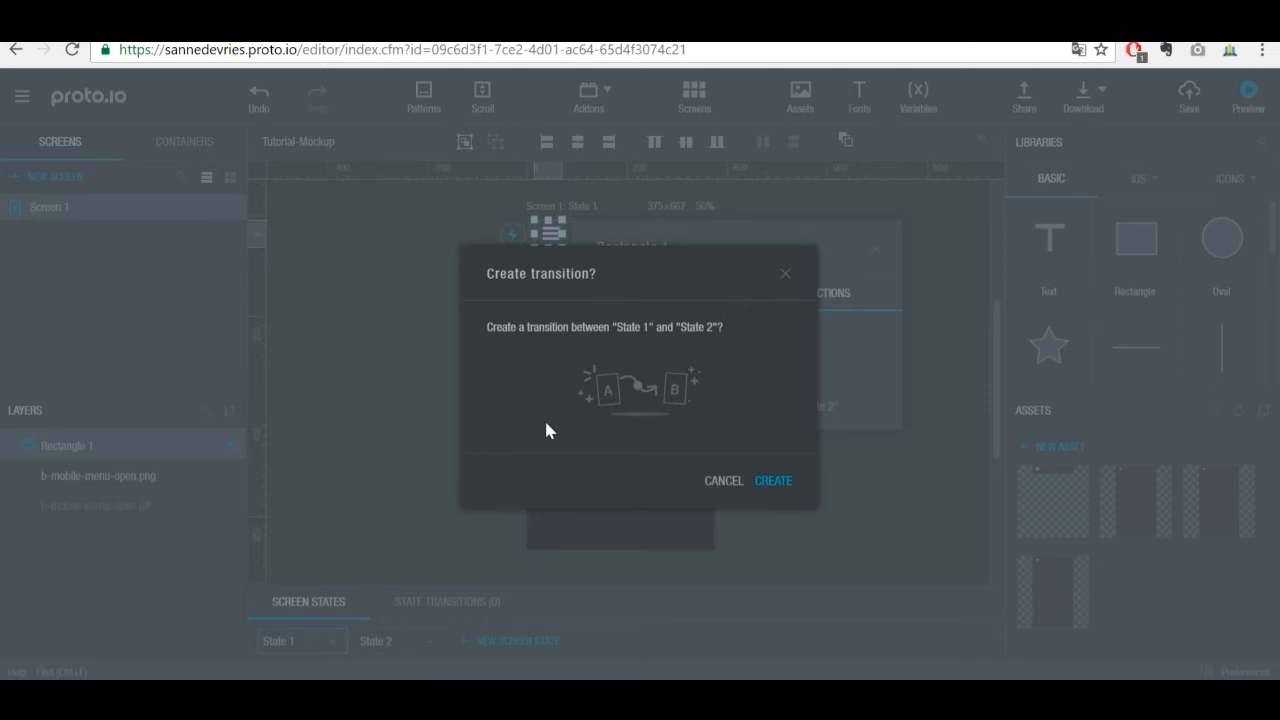
pyautogui.click(712, 482)
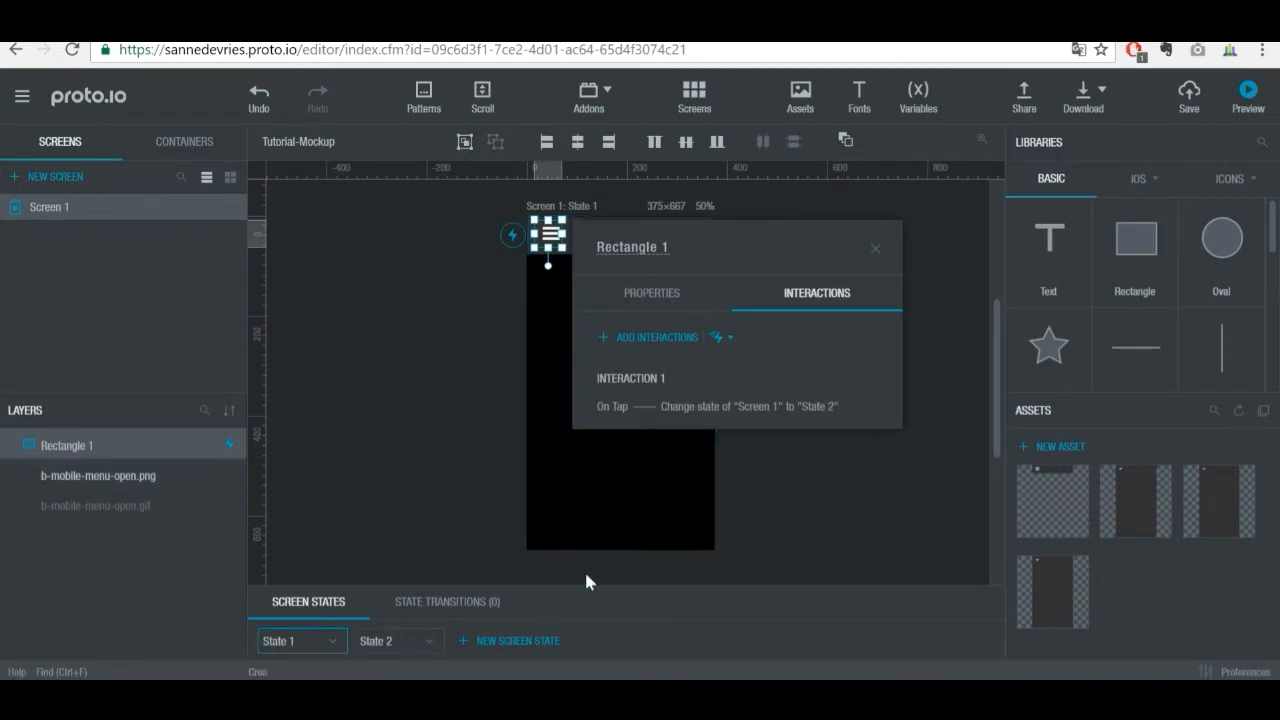
pyautogui.click(879, 250)
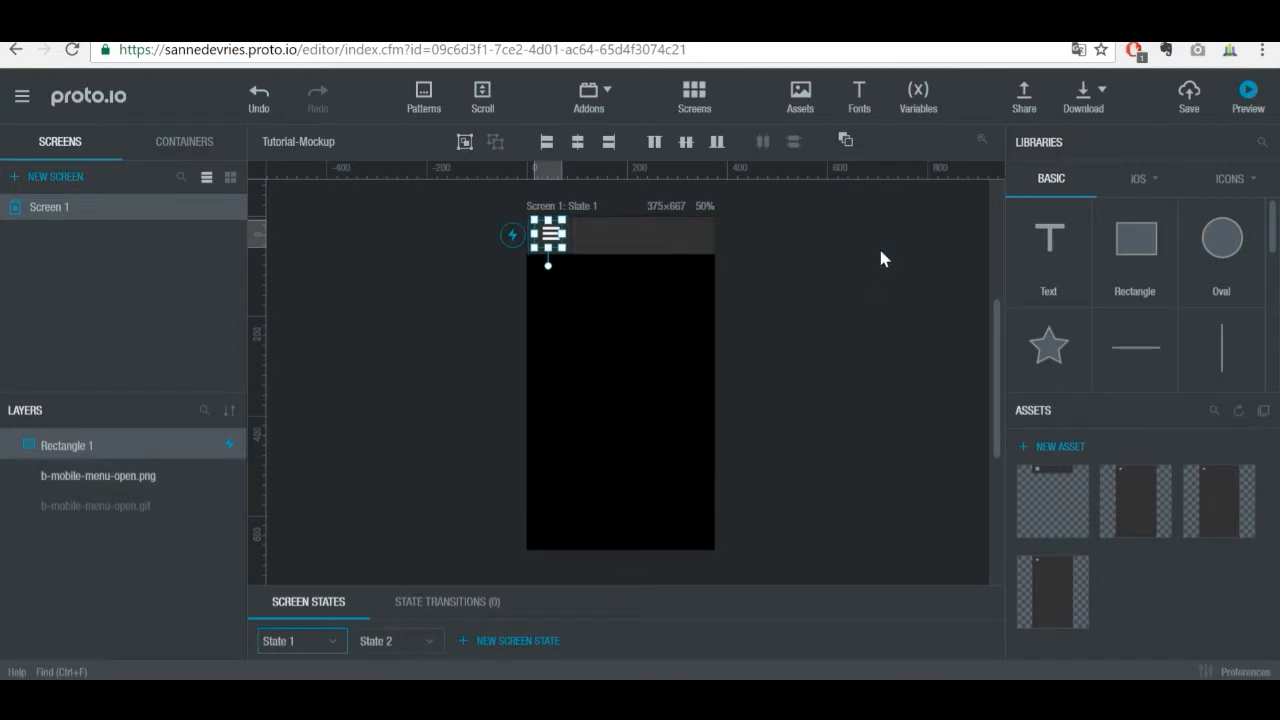
pyautogui.click(771, 356)
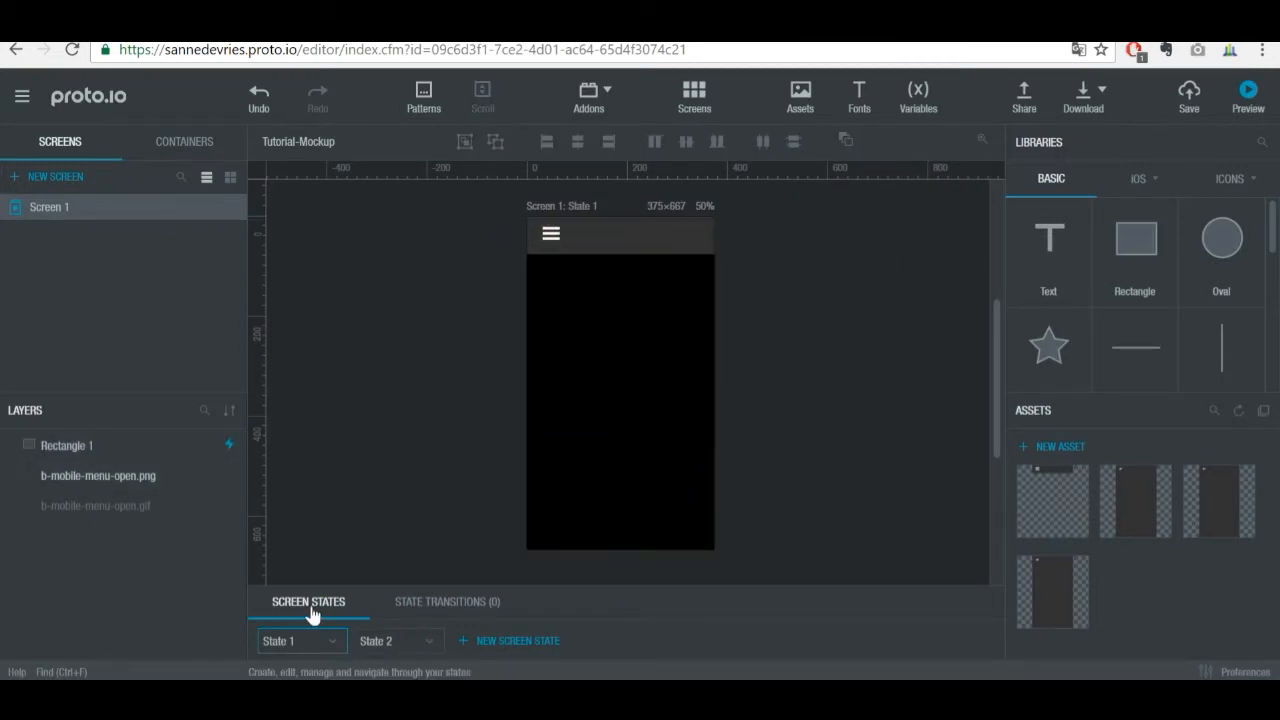
# Step: Create a new state transition from State 1 to State 2
pyautogui.click(449, 606)
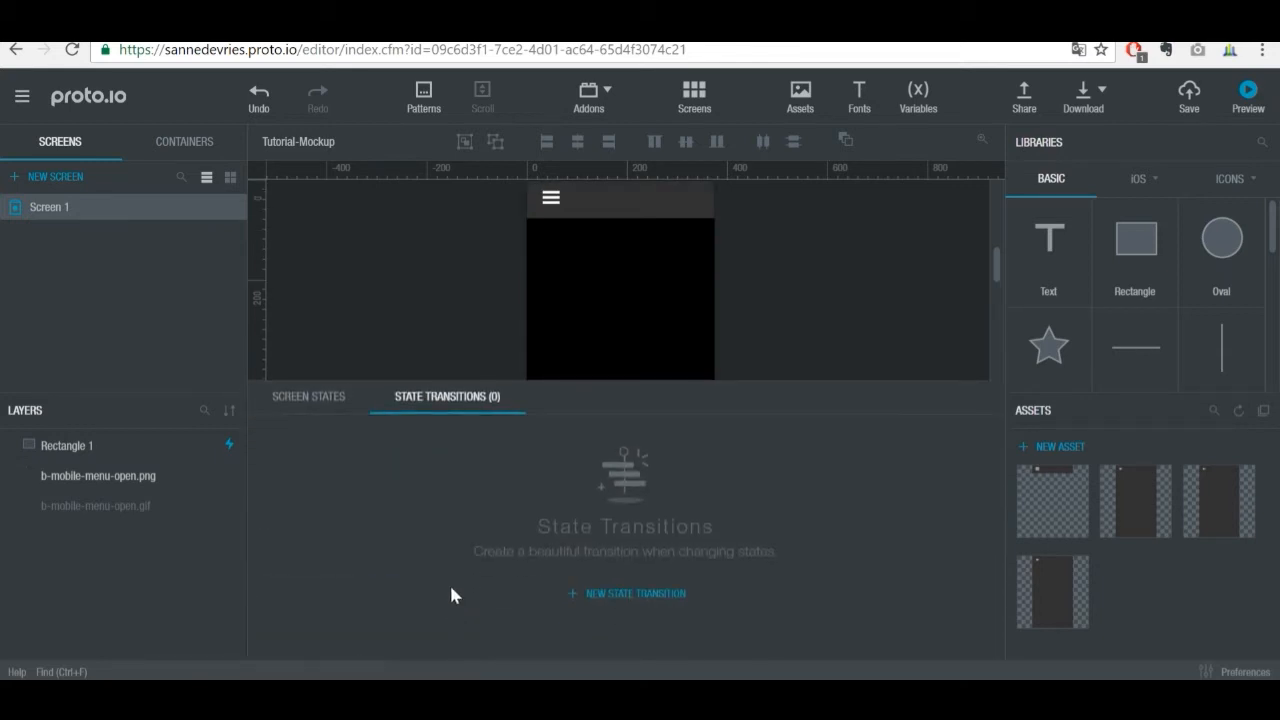
pyautogui.click(661, 605)
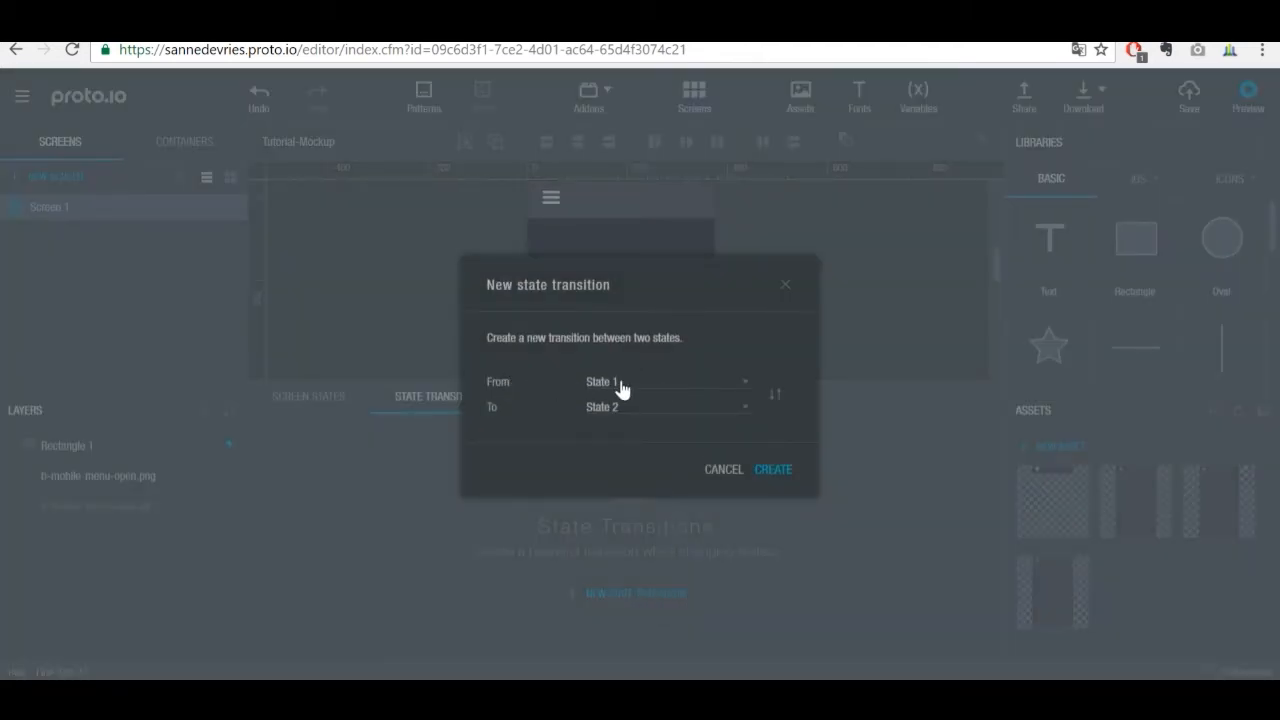
pyautogui.click(772, 470)
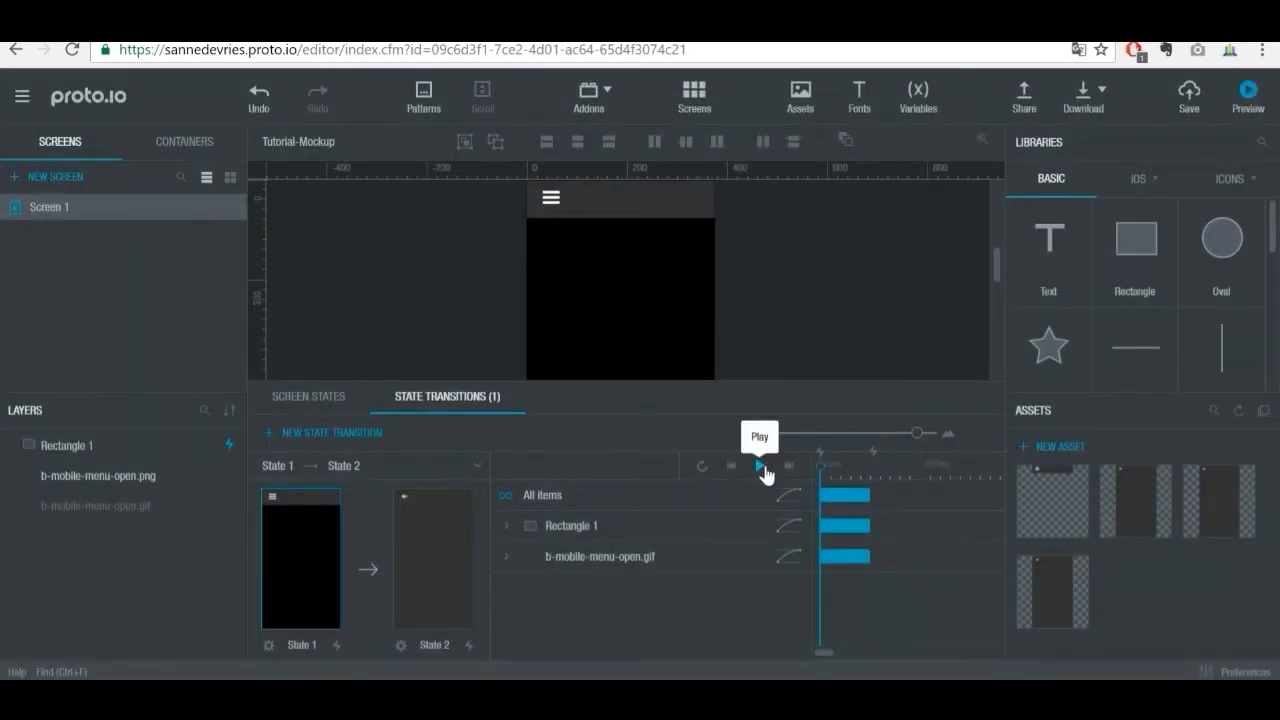
# Step: Examine the transition's delay, duration and easing settings, play it back, and return to the screen states
pyautogui.click(824, 495)
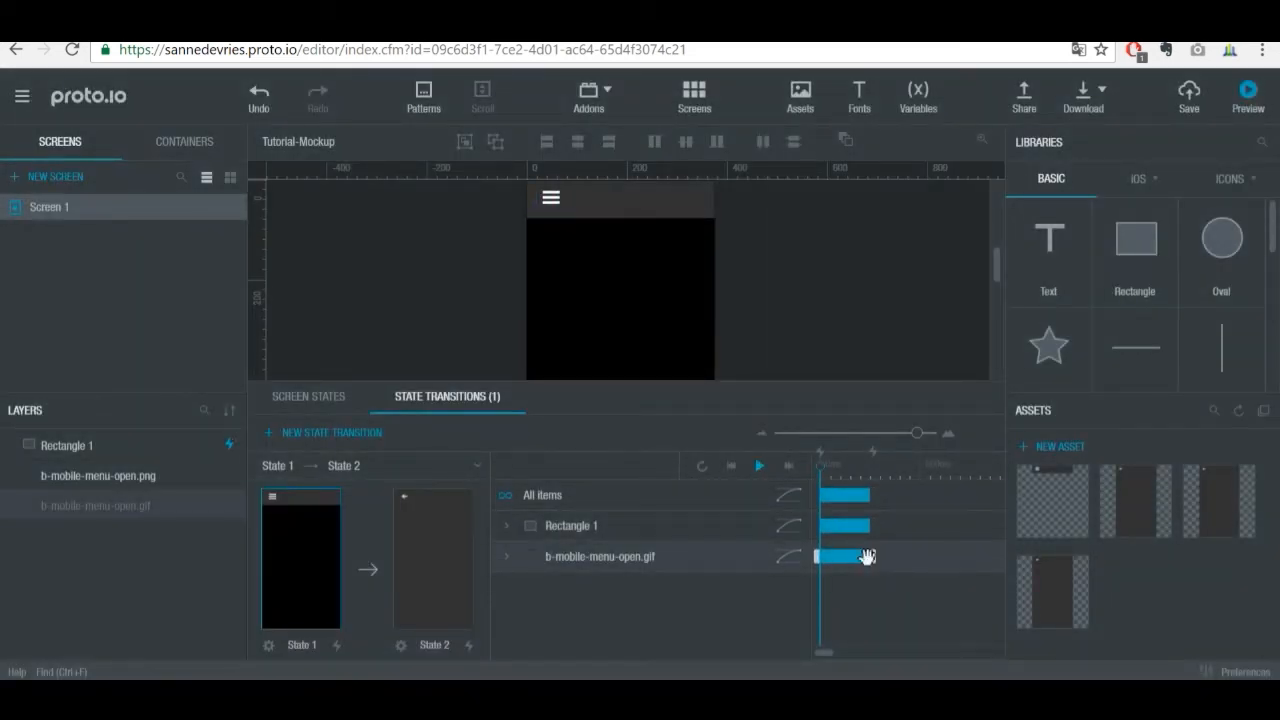
pyautogui.click(789, 499)
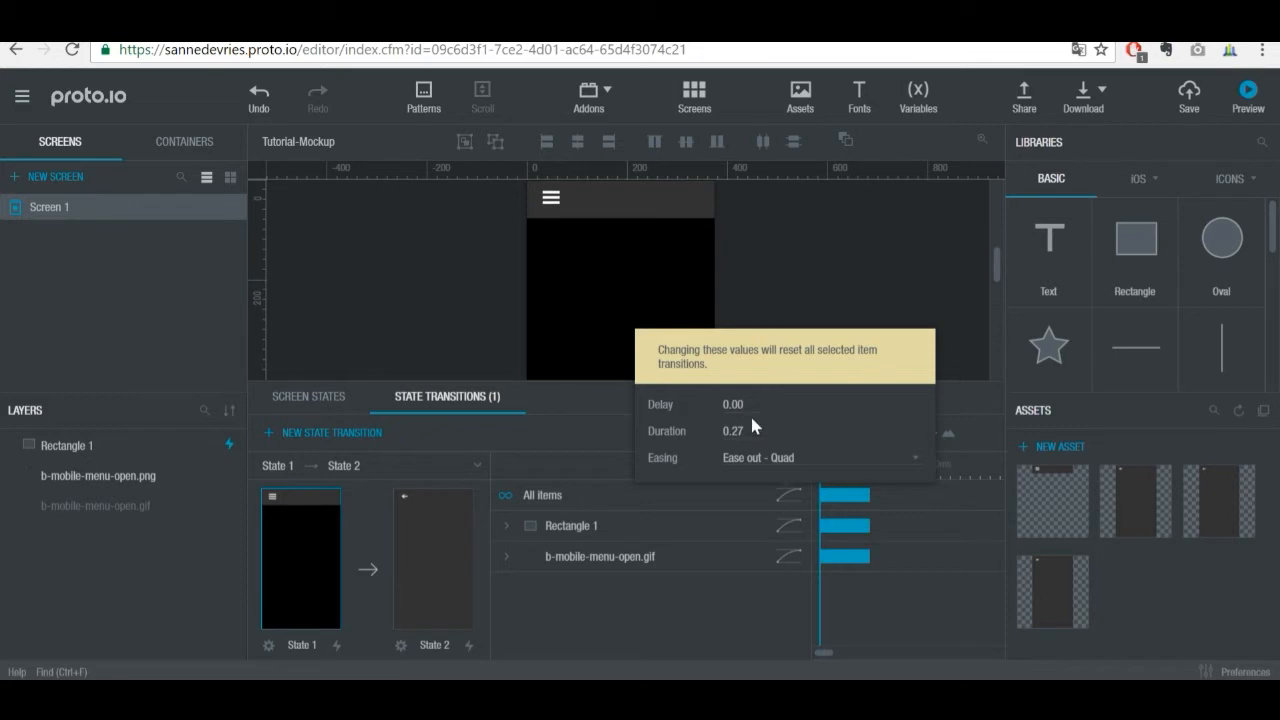
pyautogui.click(678, 532)
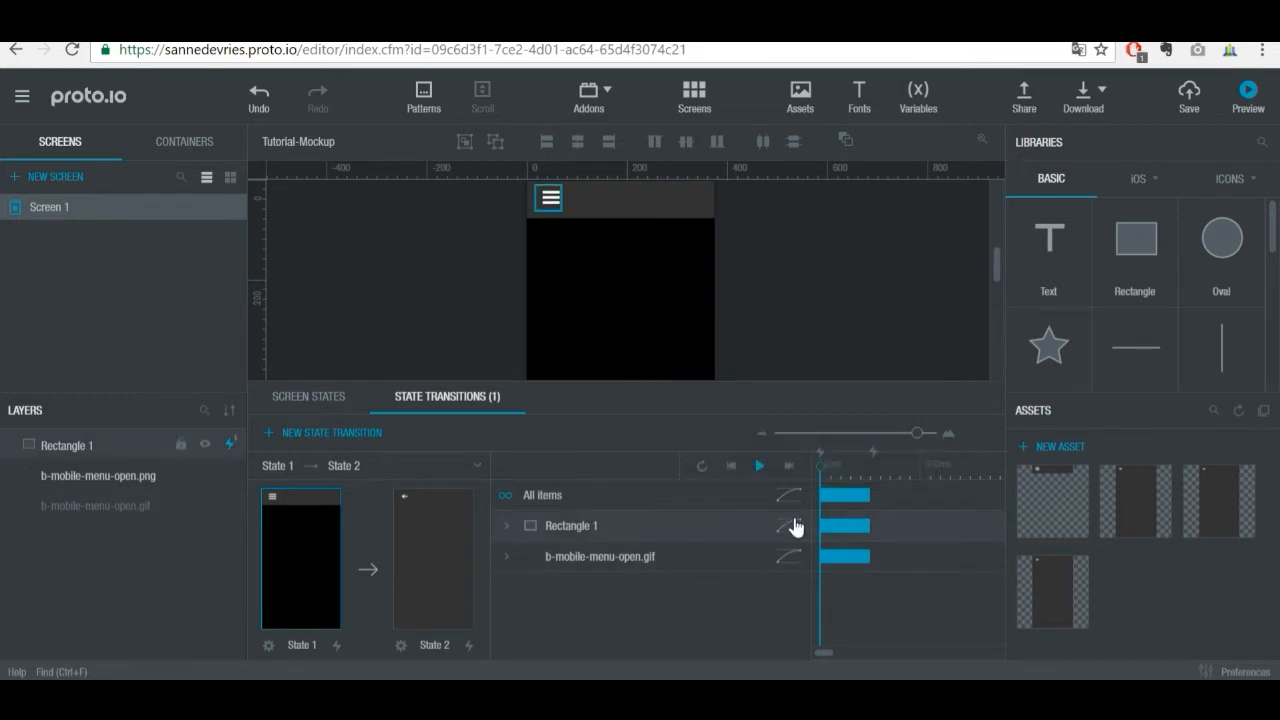
pyautogui.click(755, 593)
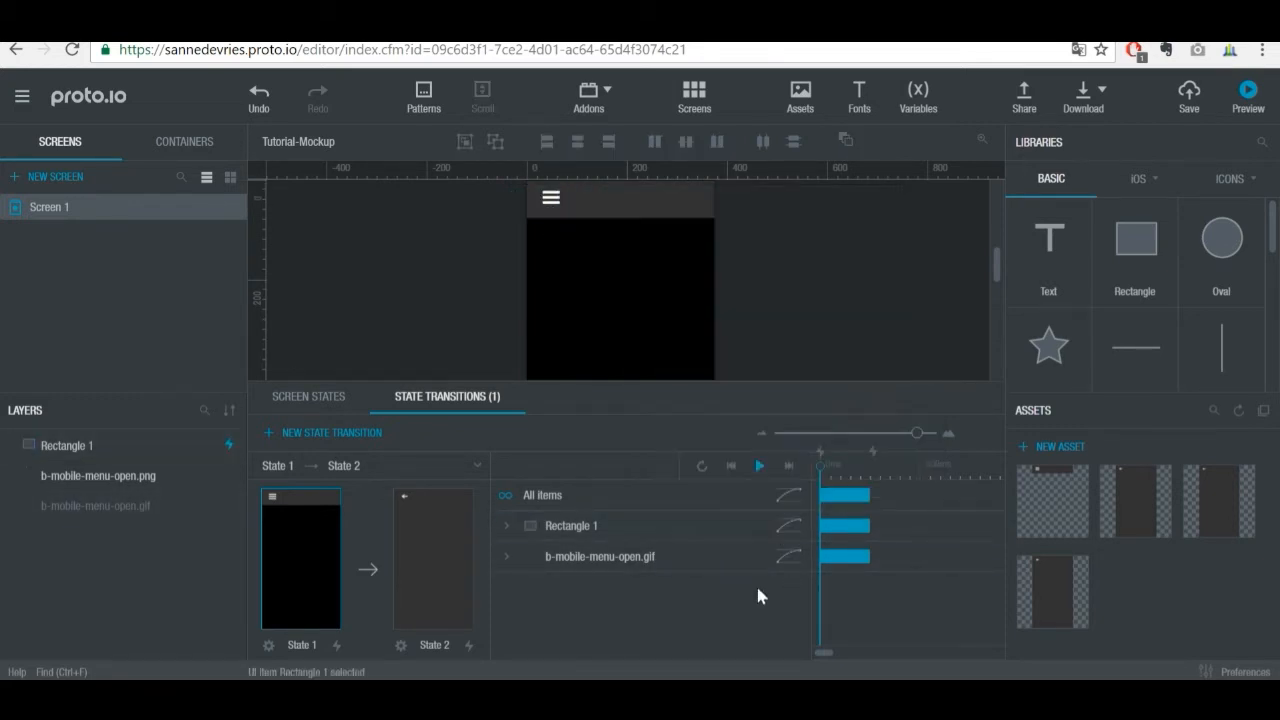
pyautogui.click(758, 468)
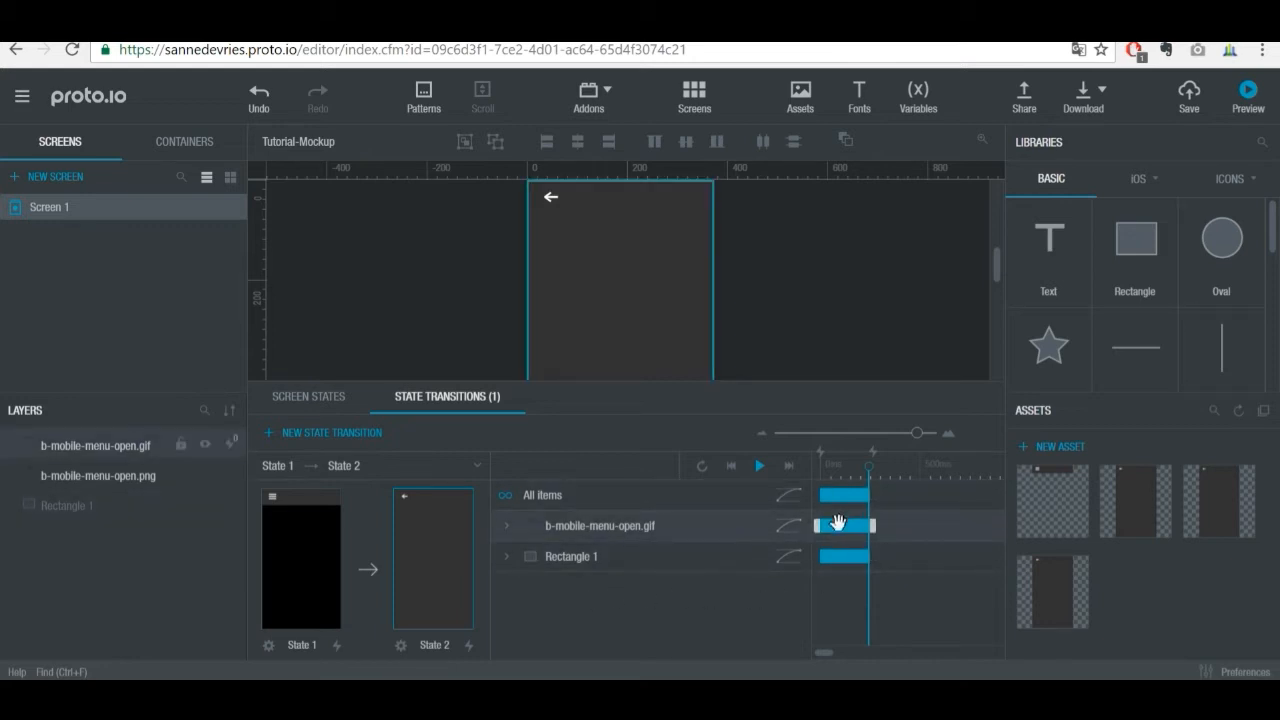
pyautogui.click(286, 405)
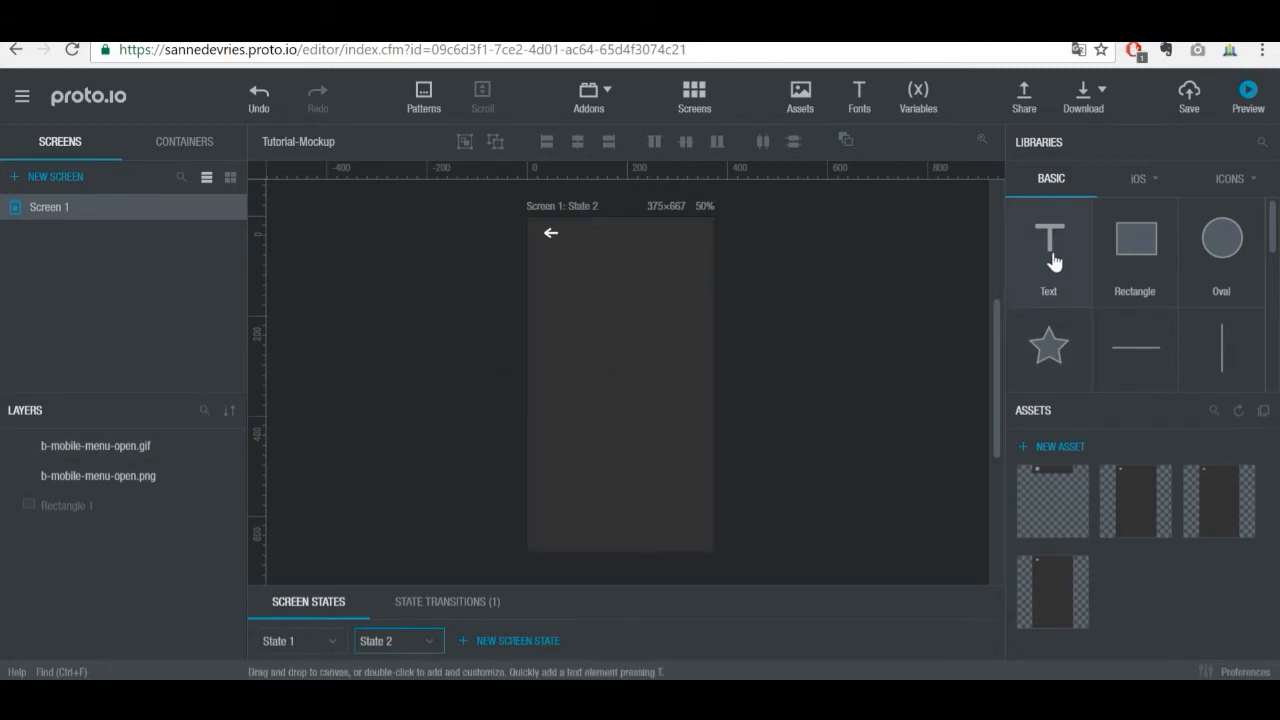
# Step: Add a text element for the HOME menu label in the upper middle of the State 2 screen
pyautogui.moveTo(638, 358); pyautogui.dragTo(639, 359)
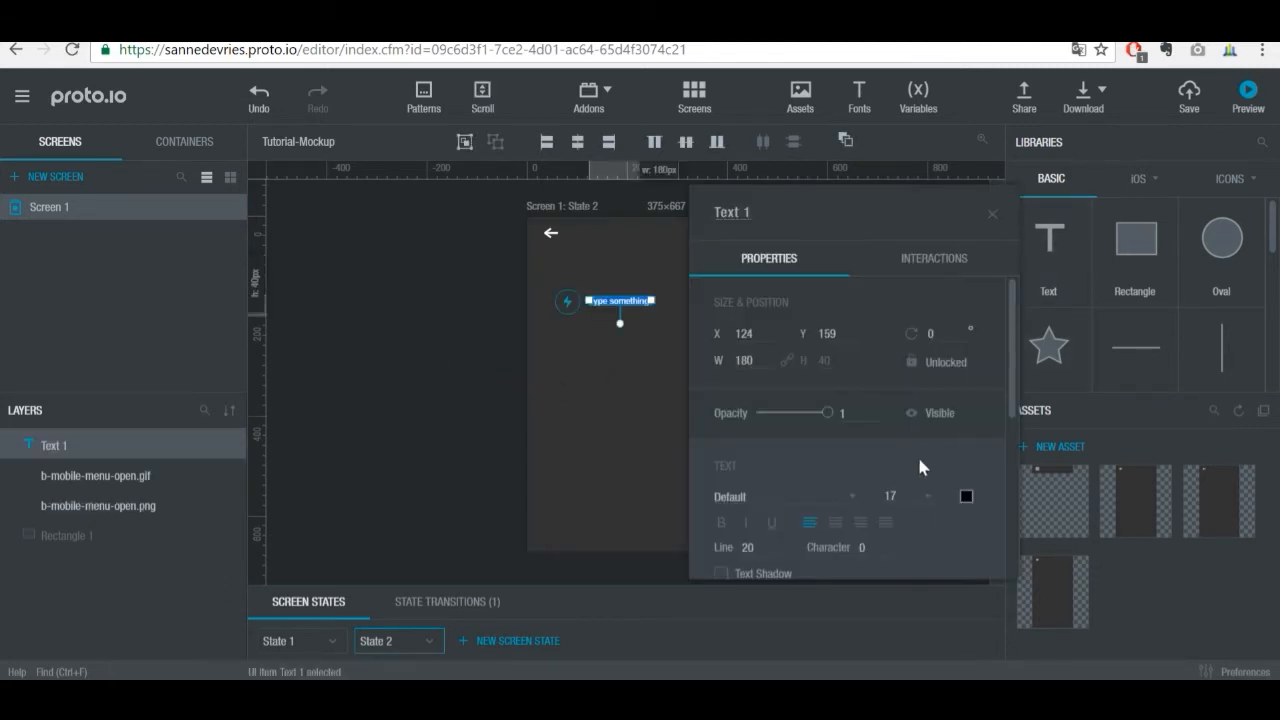
pyautogui.press('BackSpace')
pyautogui.write('Home')
# Step: Format the new label's text in white, size 24, with the San Francisco Compact Text Bold font
pyautogui.doubleClick(601, 301)
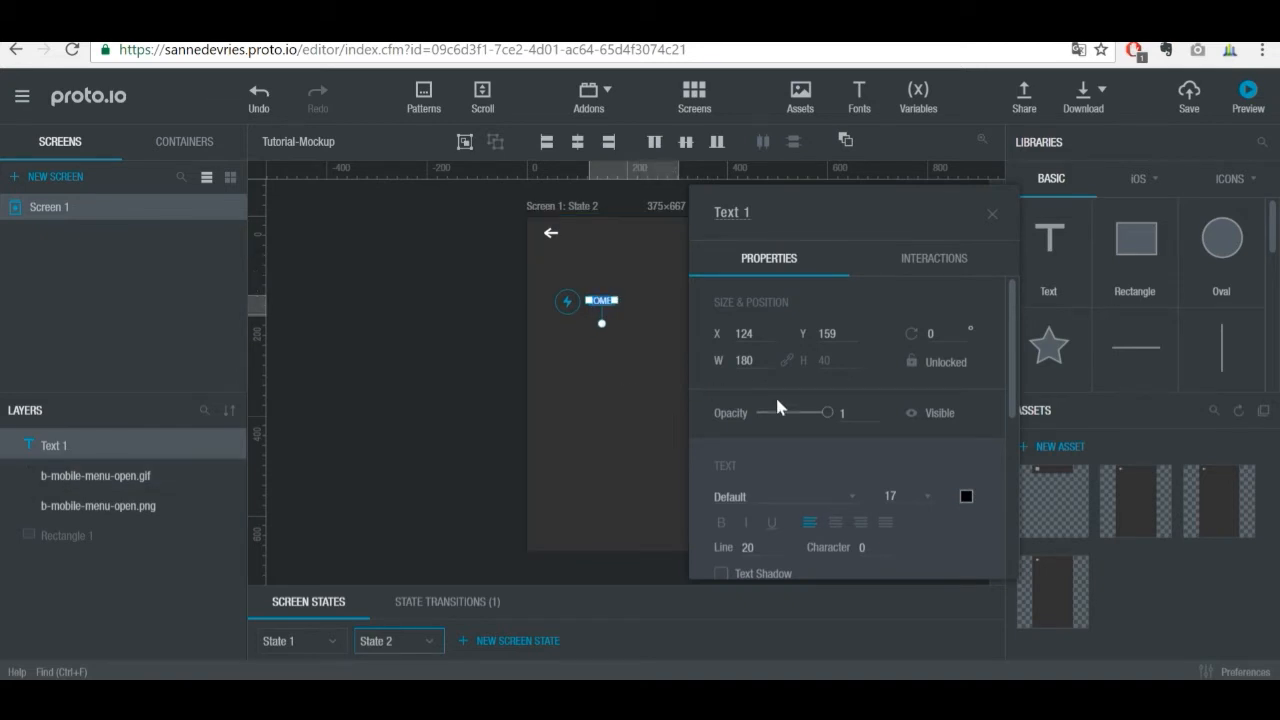
pyautogui.click(966, 498)
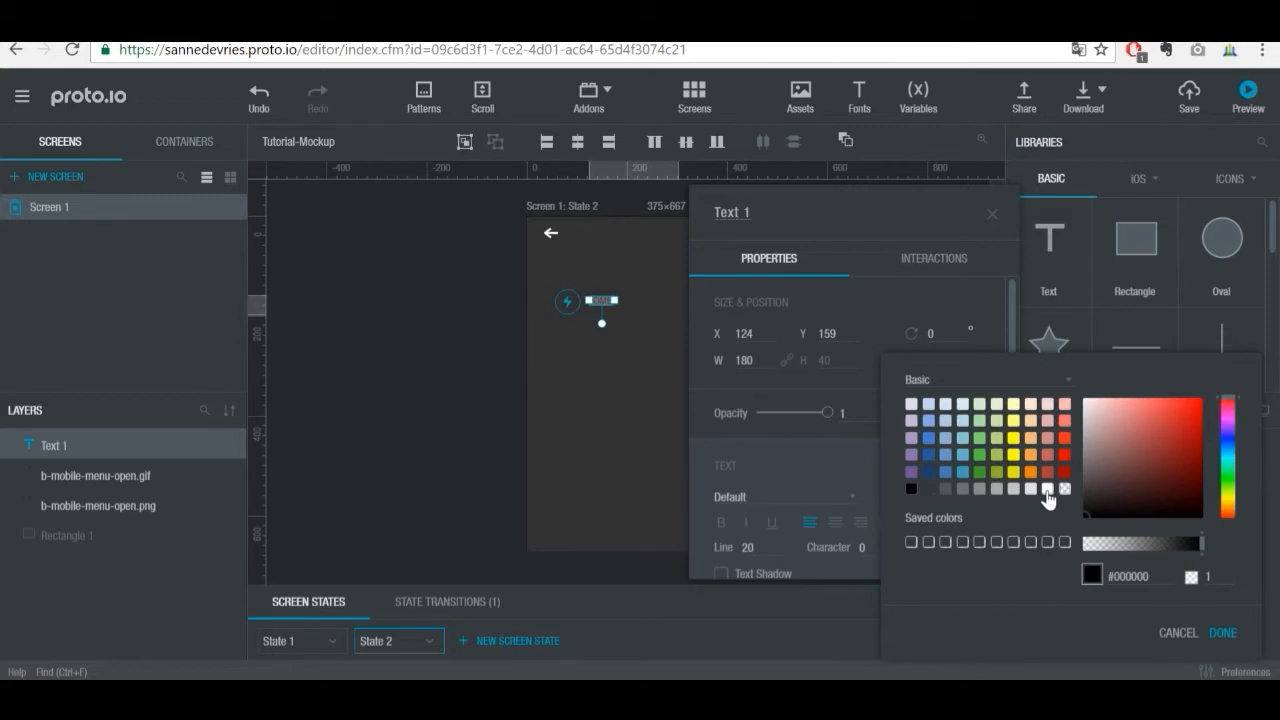
pyautogui.click(1047, 490)
pyautogui.click(768, 445)
pyautogui.click(920, 497)
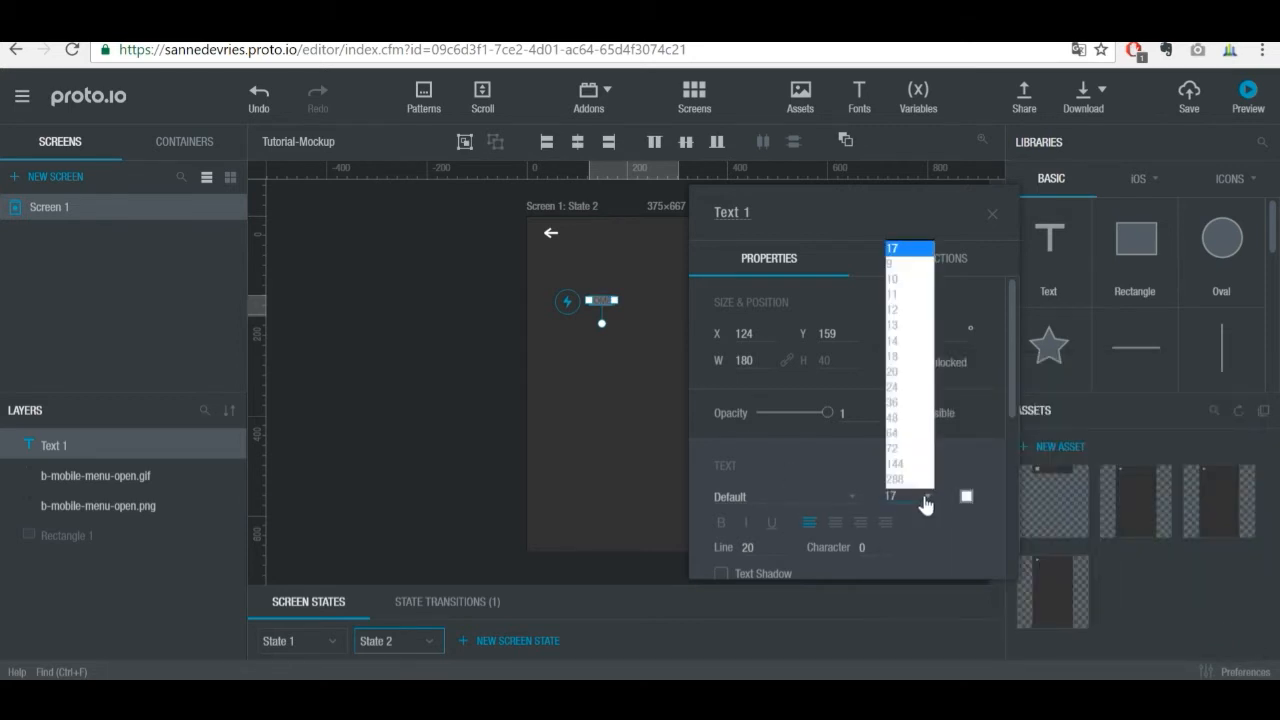
pyautogui.click(918, 392)
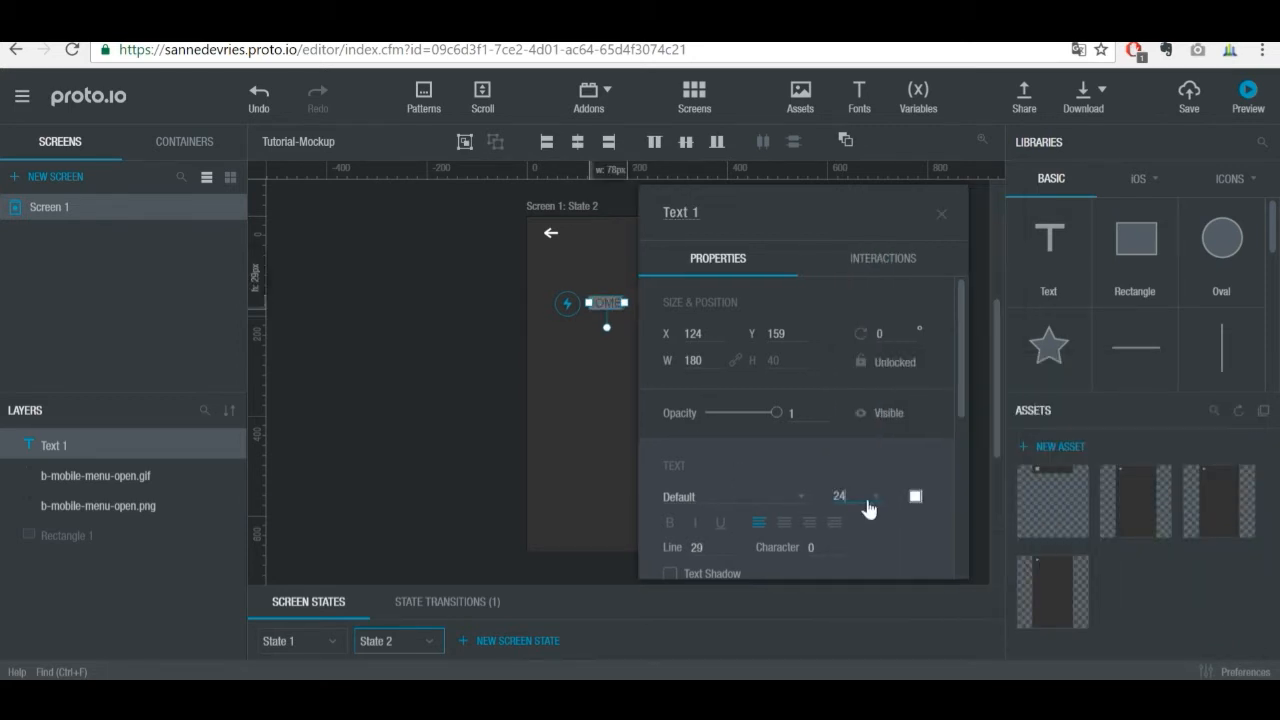
pyautogui.click(800, 498)
pyautogui.scroll(-4, 810, 422)
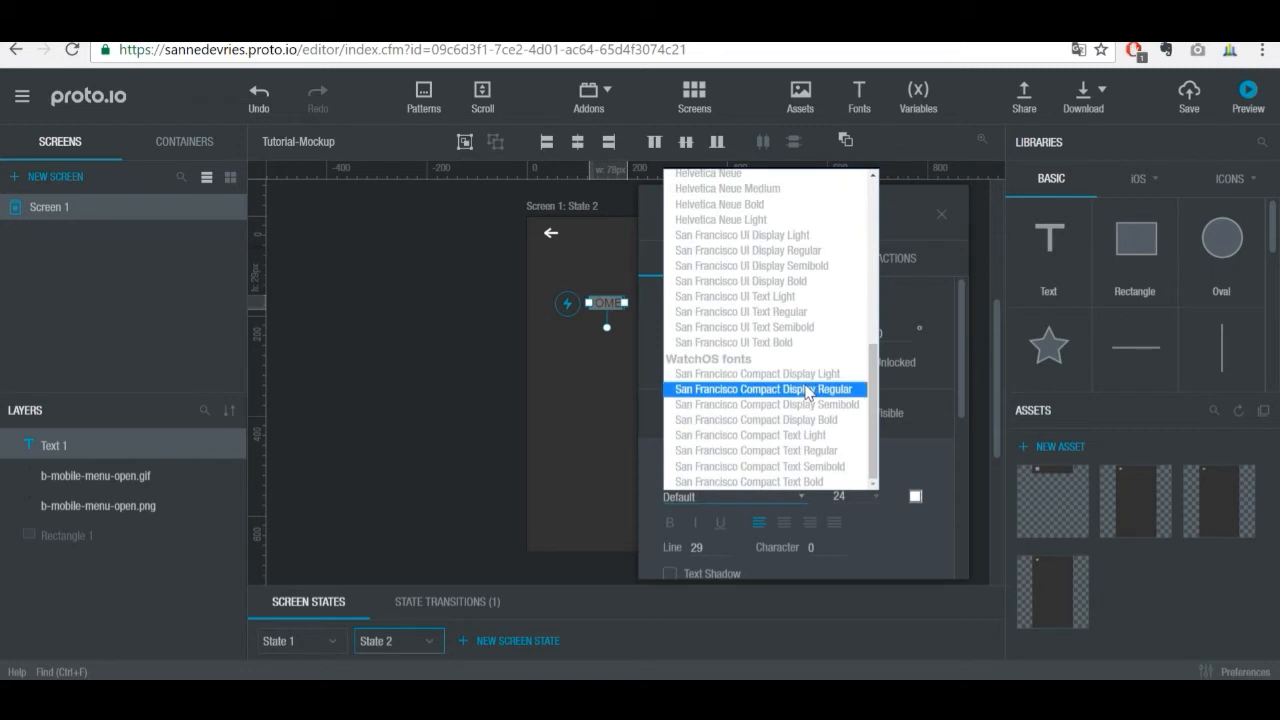
pyautogui.click(815, 484)
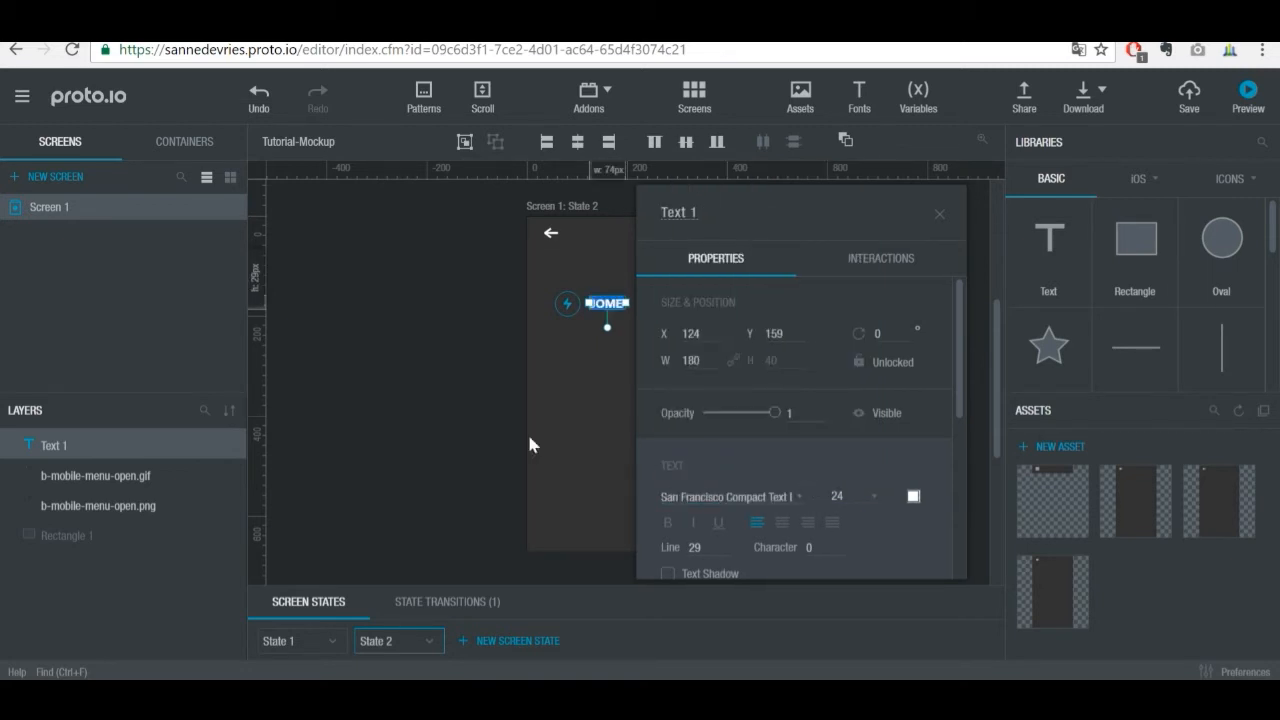
pyautogui.click(435, 373)
# Step: Correct the label's first letter so it reads HOME and centre the label horizontally on the screen
pyautogui.click(592, 303)
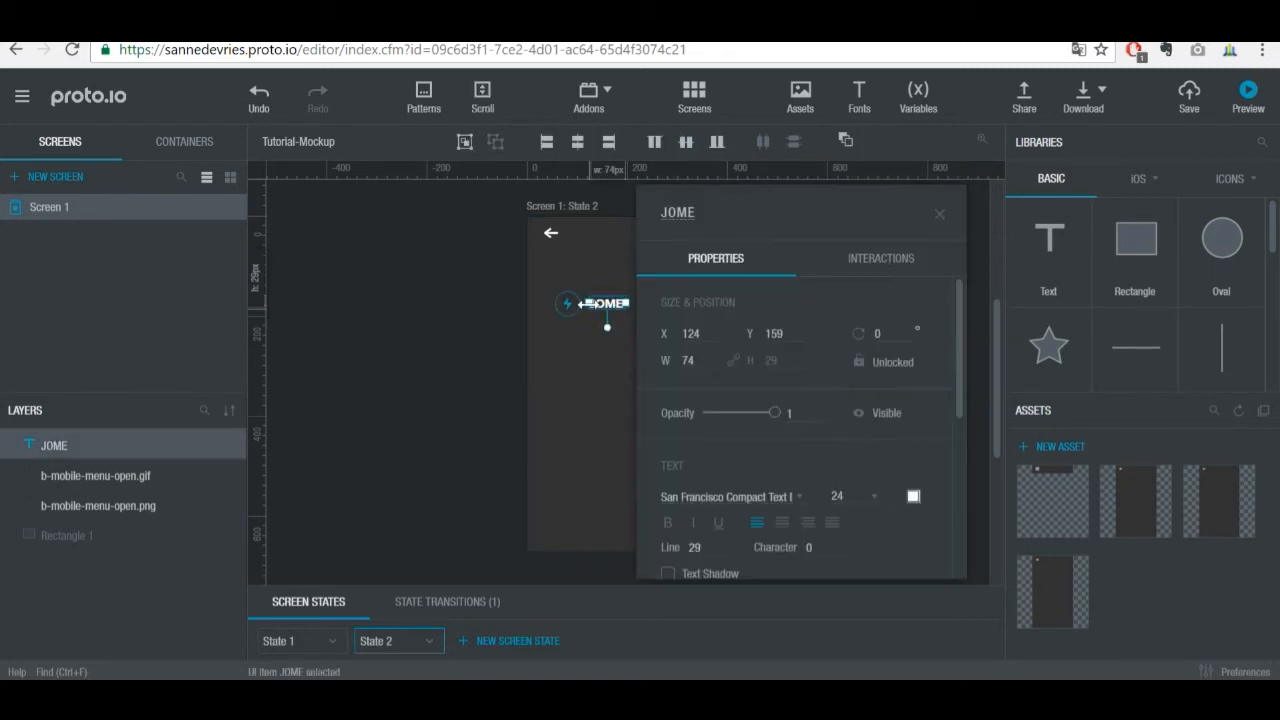
pyautogui.doubleClick(600, 300)
pyautogui.click(597, 303)
pyautogui.write('H')
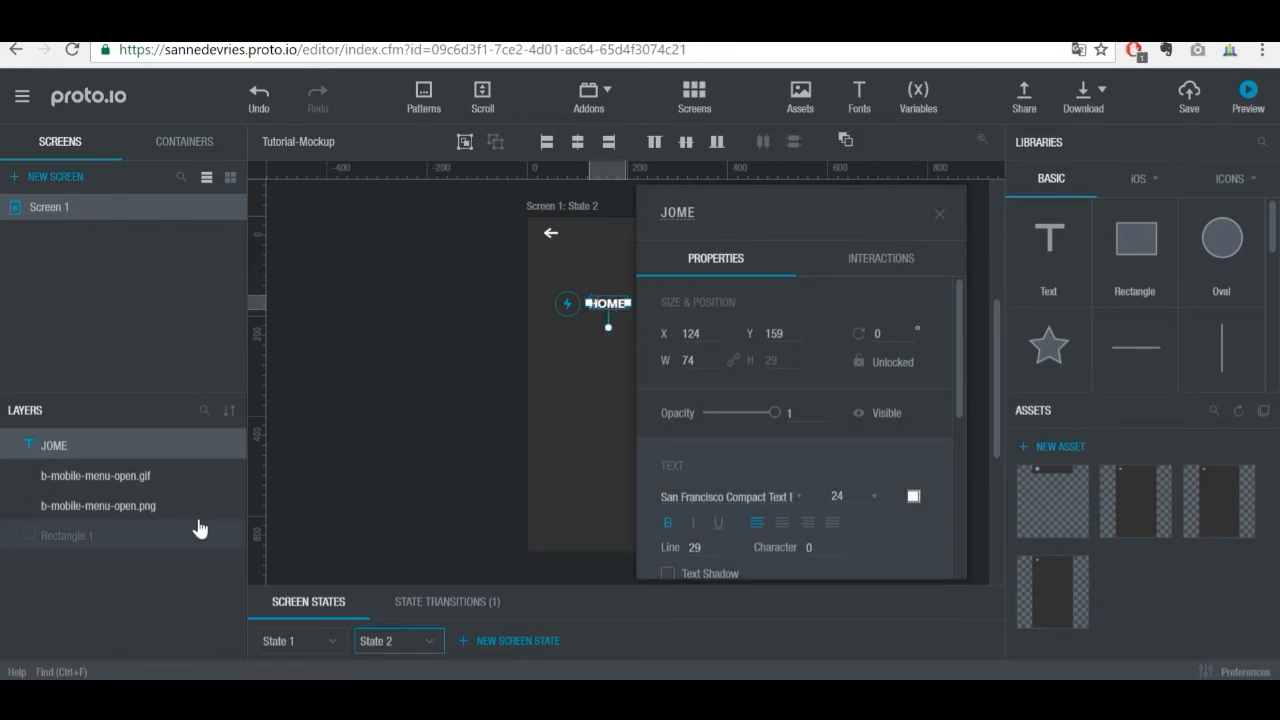
pyautogui.click(404, 422)
pyautogui.click(606, 304)
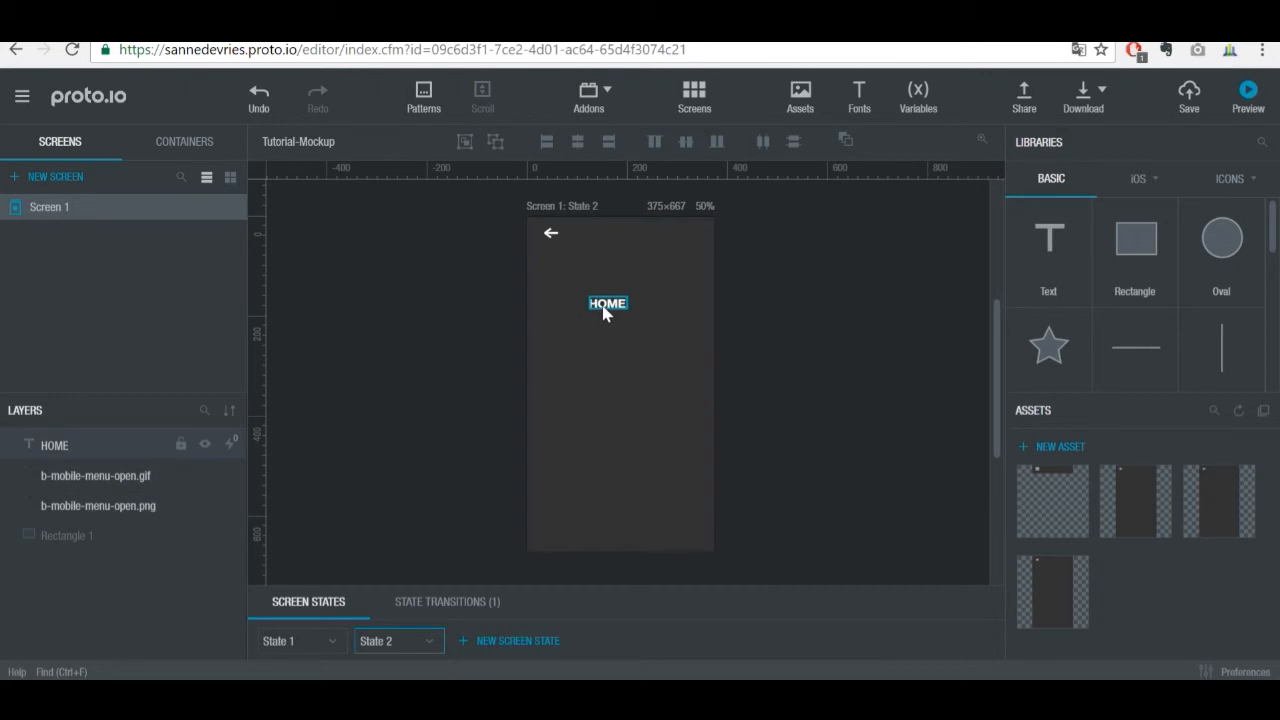
pyautogui.click(577, 143)
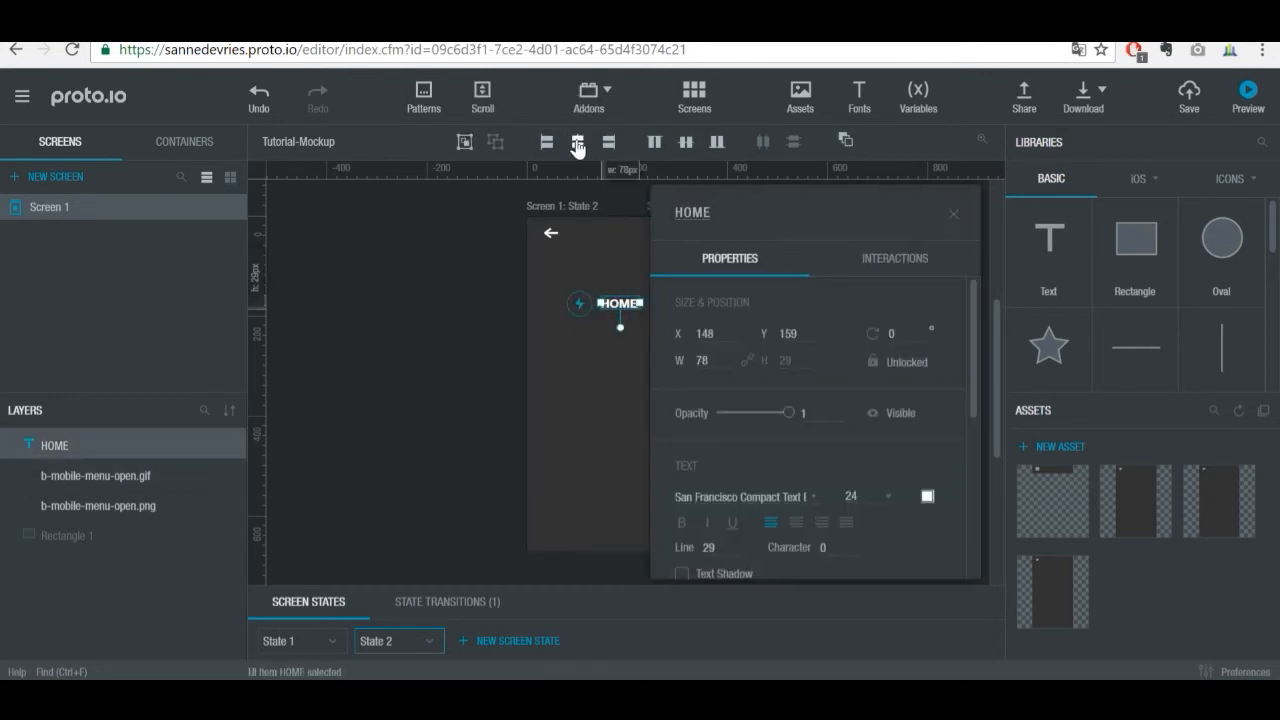
# Step: Duplicate the HOME label, place the copy just below it at about Y 213, and change its text to ABOUT
pyautogui.hotkey('ctrl', 'c')
pyautogui.click(395, 347)
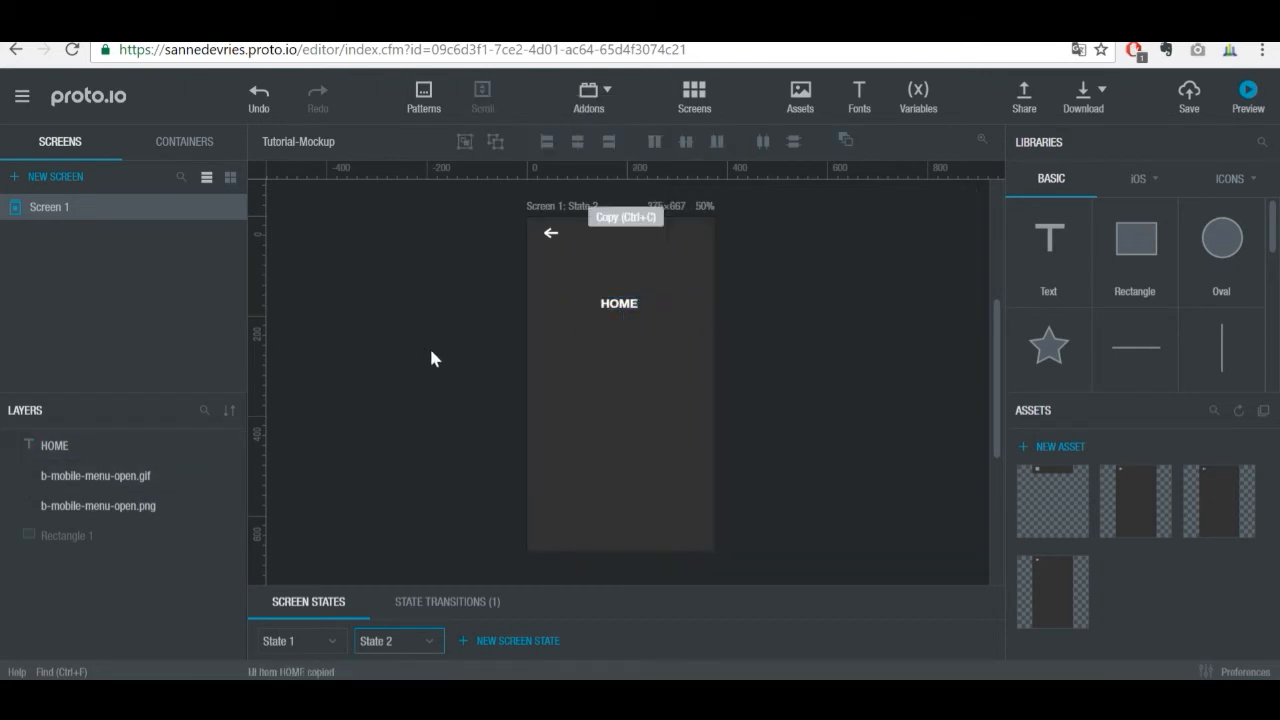
pyautogui.hotkey('ctrl', 'v')
pyautogui.moveTo(624, 316); pyautogui.dragTo(617, 340)
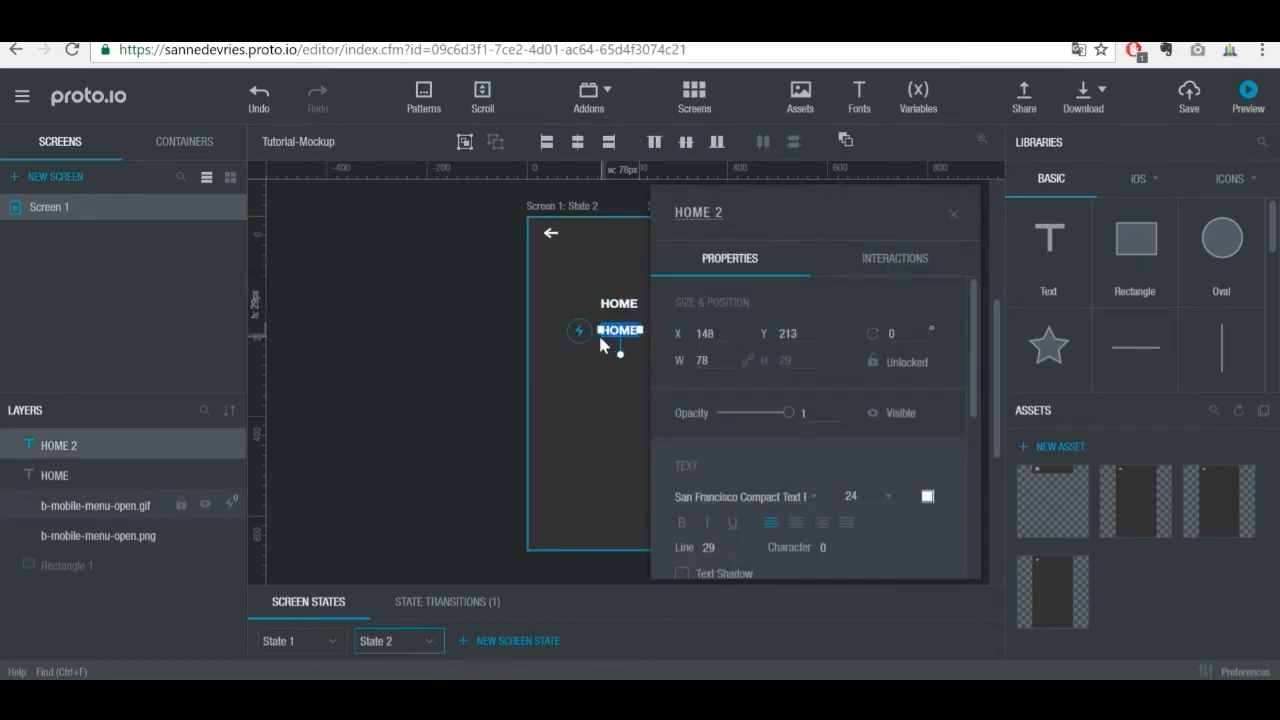
pyautogui.write('ABOUT')
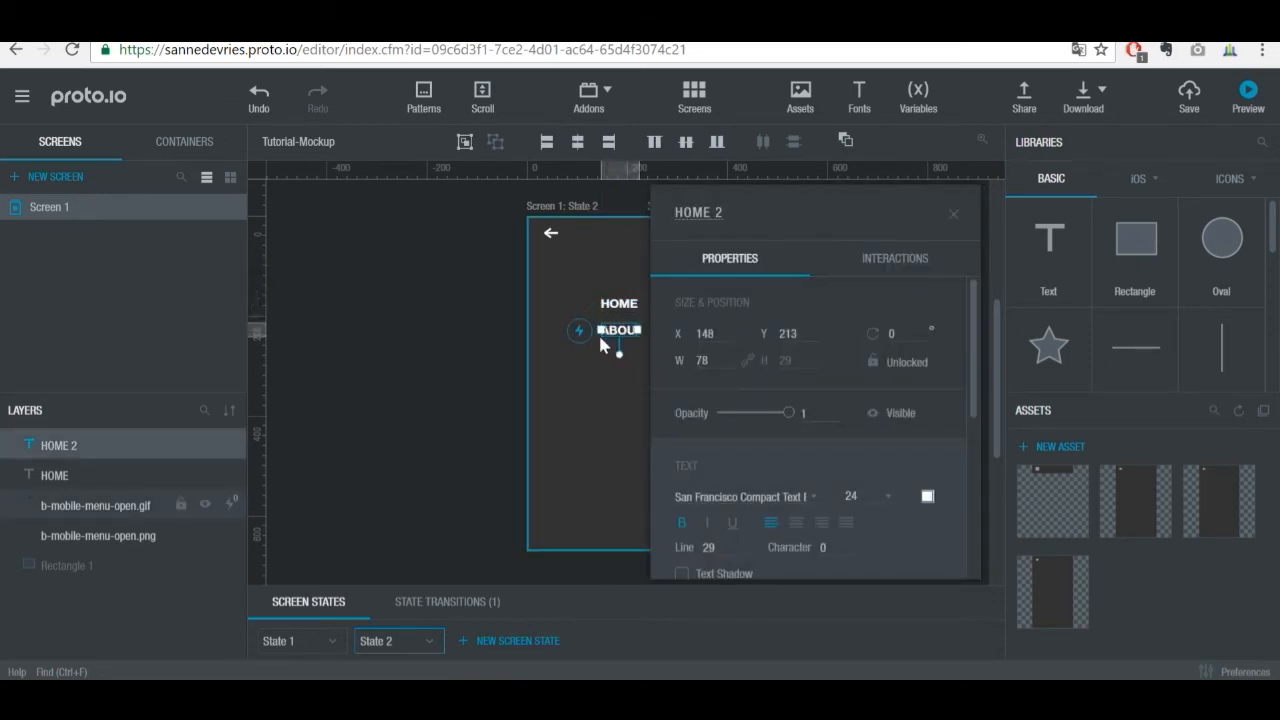
pyautogui.click(473, 347)
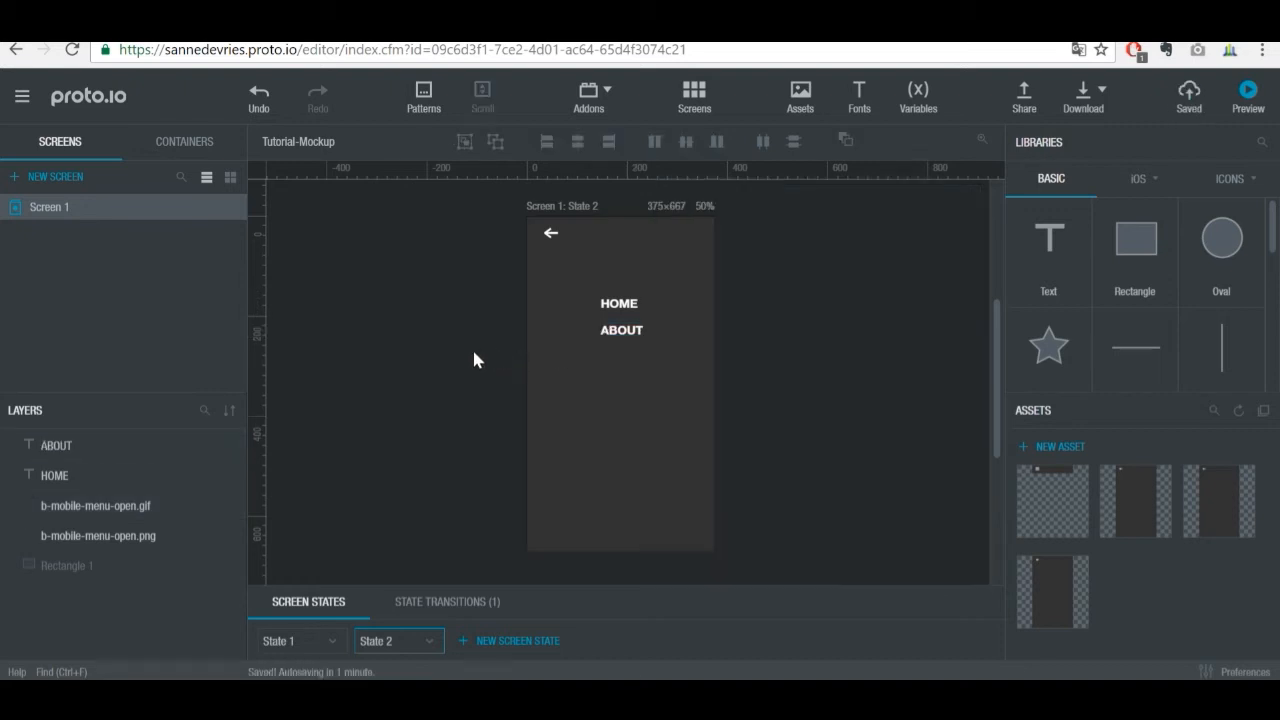
# Step: Paste another copy of the HOME label below ABOUT at about Y 269 and change its text to CONTACT
pyautogui.hotkey('ctrl', 'v')
pyautogui.moveTo(616, 308); pyautogui.dragTo(620, 358)
pyautogui.write('CONTACT')
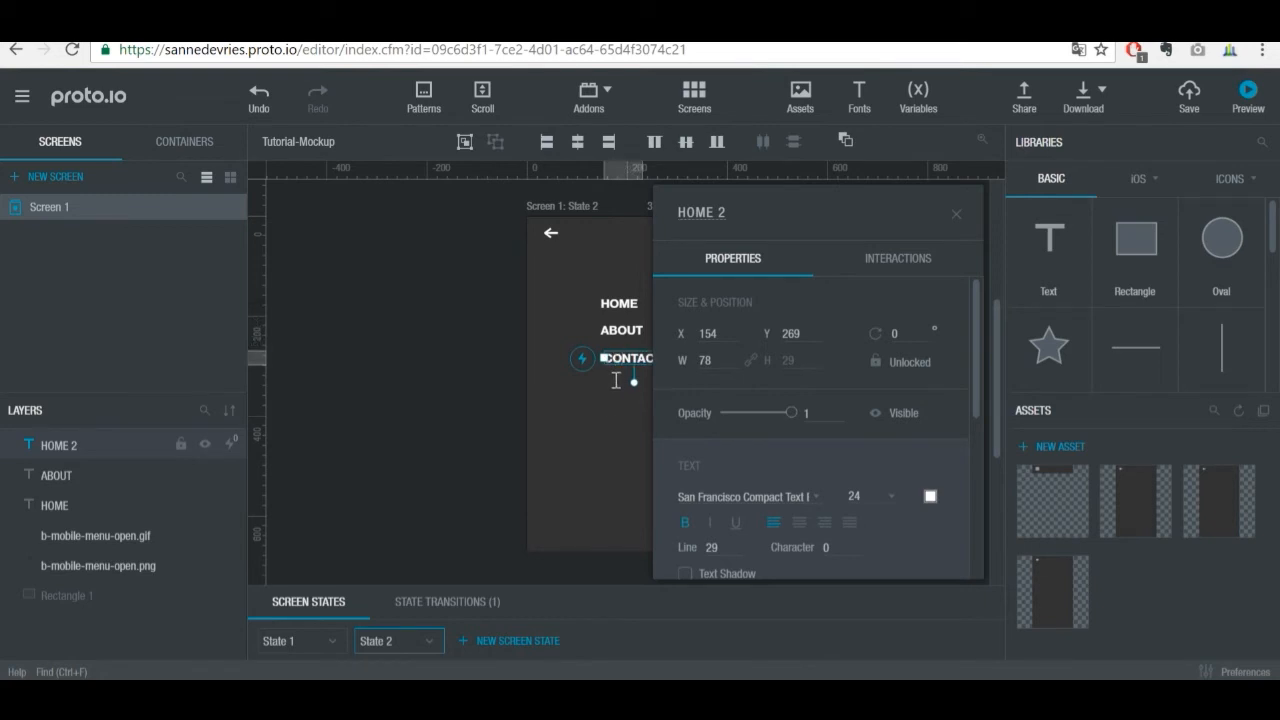
pyautogui.click(451, 423)
# Step: Lower the CONTACT label to about Y 337 and distribute HOME, ABOUT and CONTACT evenly in the vertical direction
pyautogui.moveTo(622, 358); pyautogui.dragTo(609, 392)
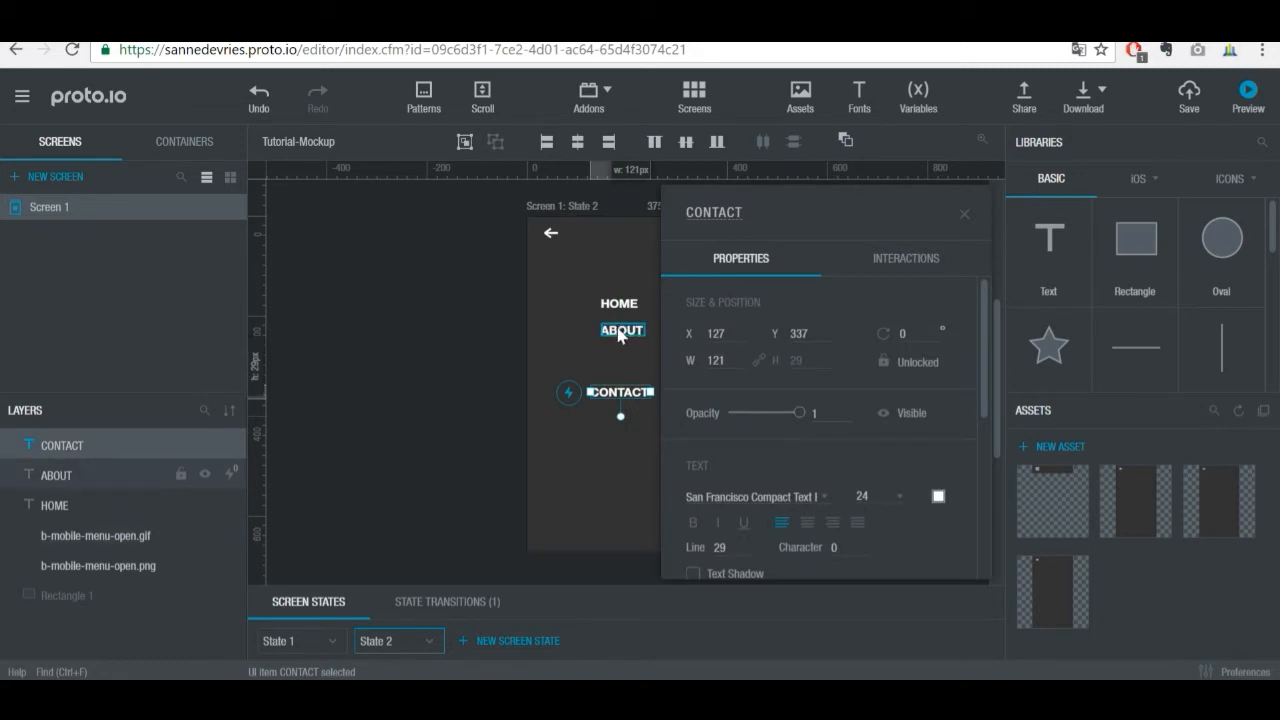
pyautogui.keyDown('shift'); pyautogui.click(621, 330); pyautogui.keyUp('shift')
pyautogui.keyDown('shift'); pyautogui.click(621, 314); pyautogui.keyUp('shift')
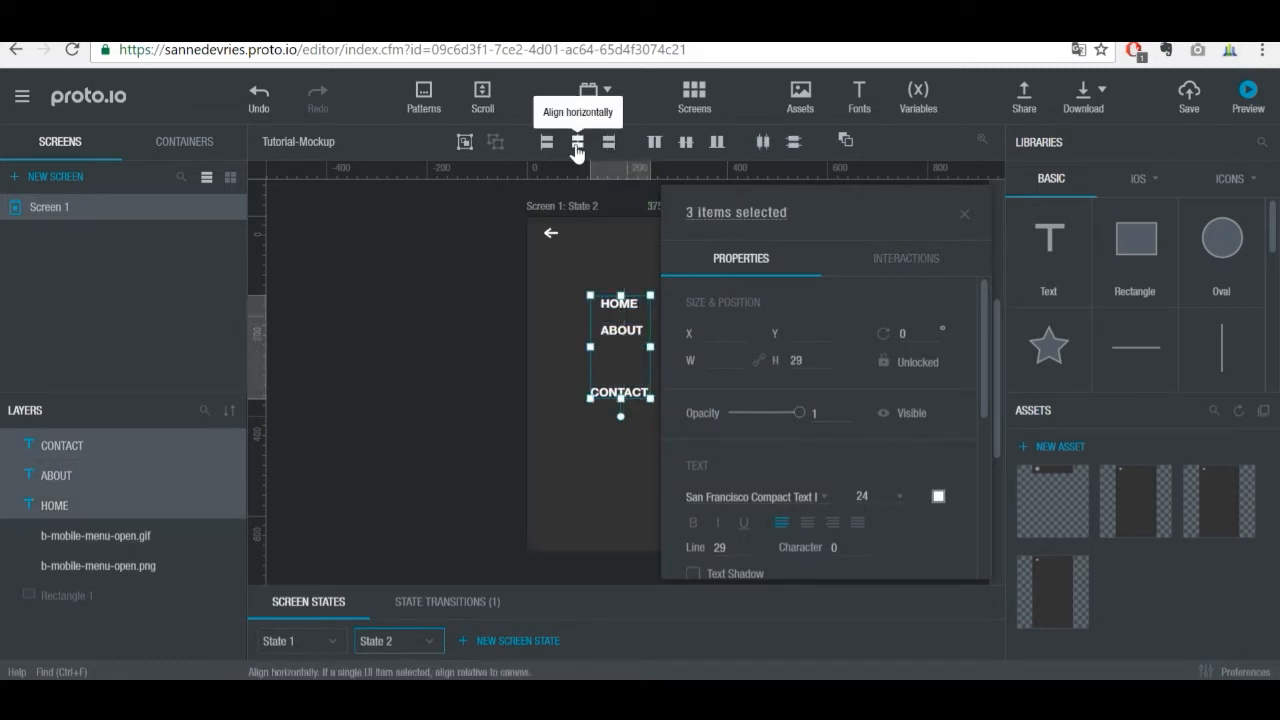
pyautogui.click(792, 147)
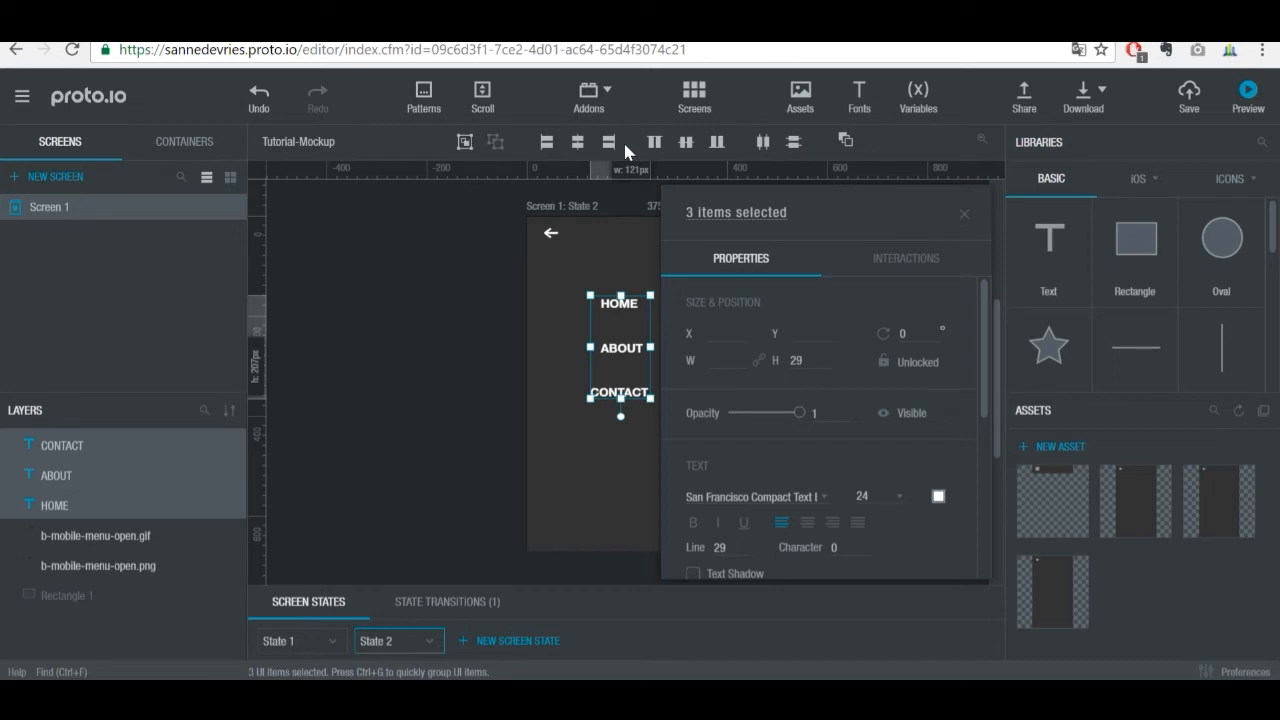
# Step: Align the three menu labels horizontally and move them down together so HOME sits at about Y 231
pyautogui.click(577, 141)
pyautogui.moveTo(624, 362); pyautogui.dragTo(628, 390)
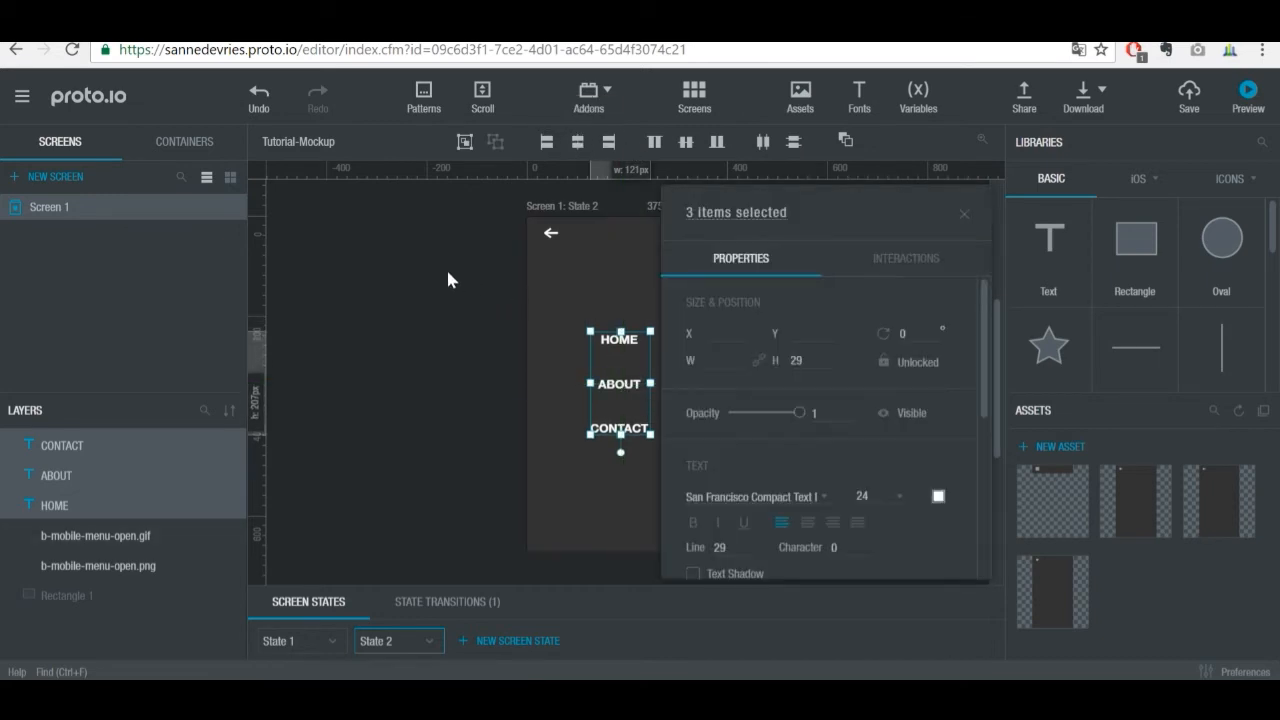
pyautogui.click(446, 278)
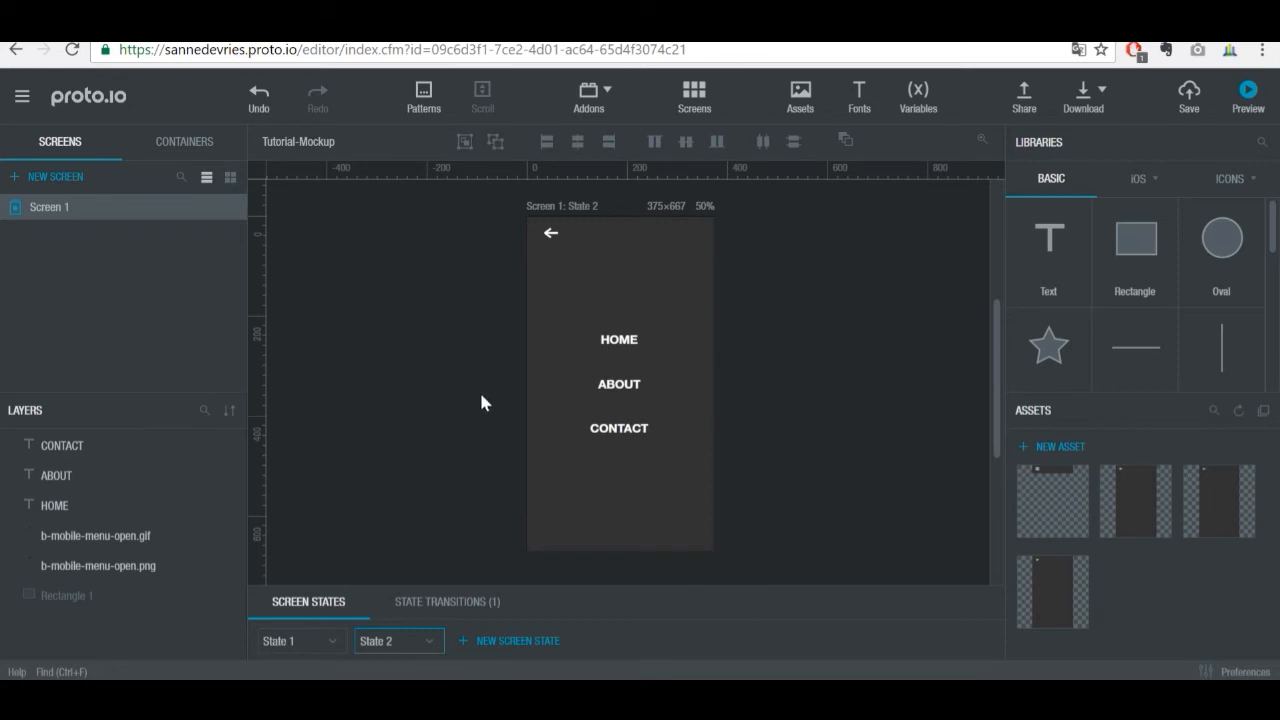
# Step: Examine the CONTACT, ABOUT and HOME entries in the timeline of the State 1 to State 2 transition
pyautogui.click(418, 606)
pyautogui.scroll(-1, 626, 600)
pyautogui.scroll(1, 626, 600)
pyautogui.click(597, 526)
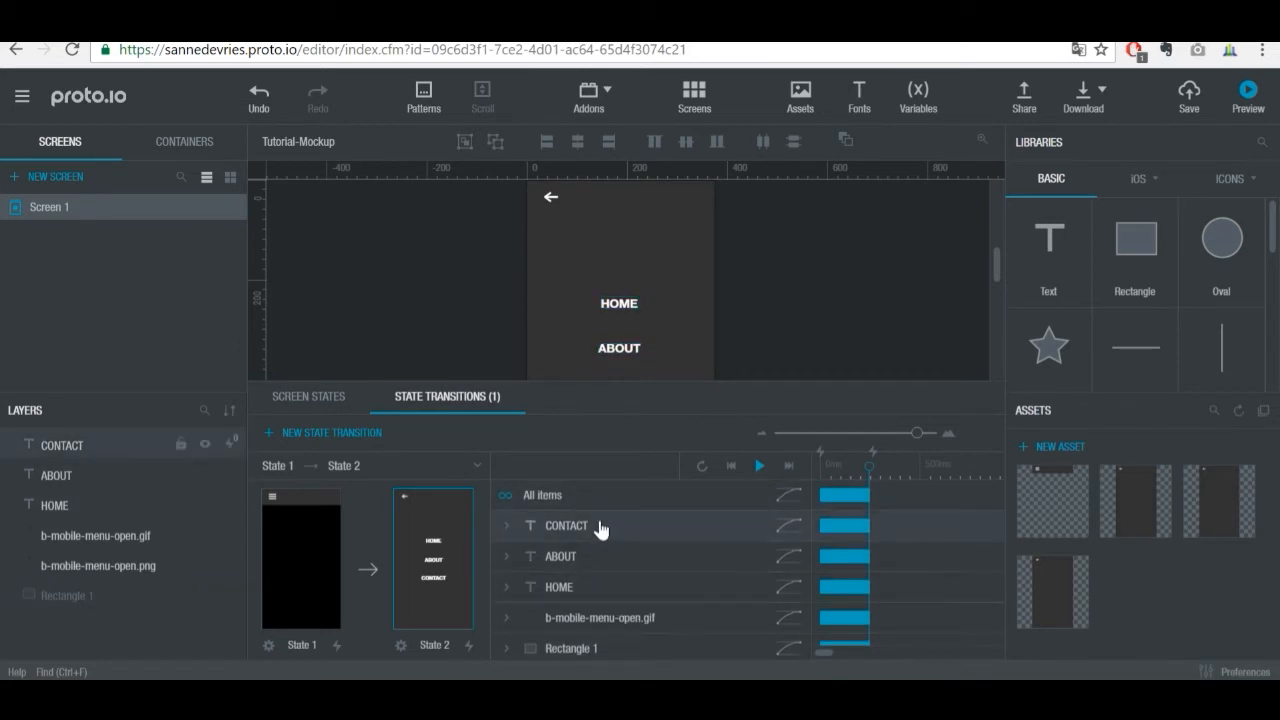
pyautogui.click(607, 557)
pyautogui.click(600, 587)
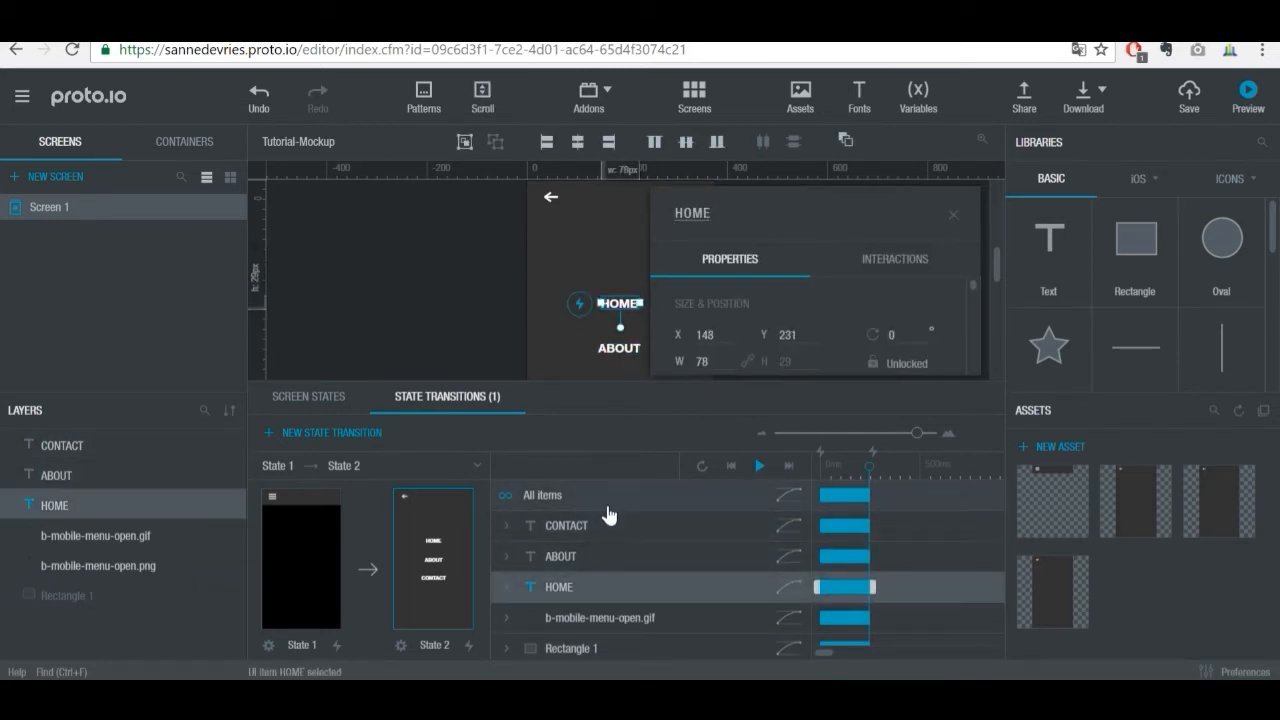
pyautogui.click(953, 214)
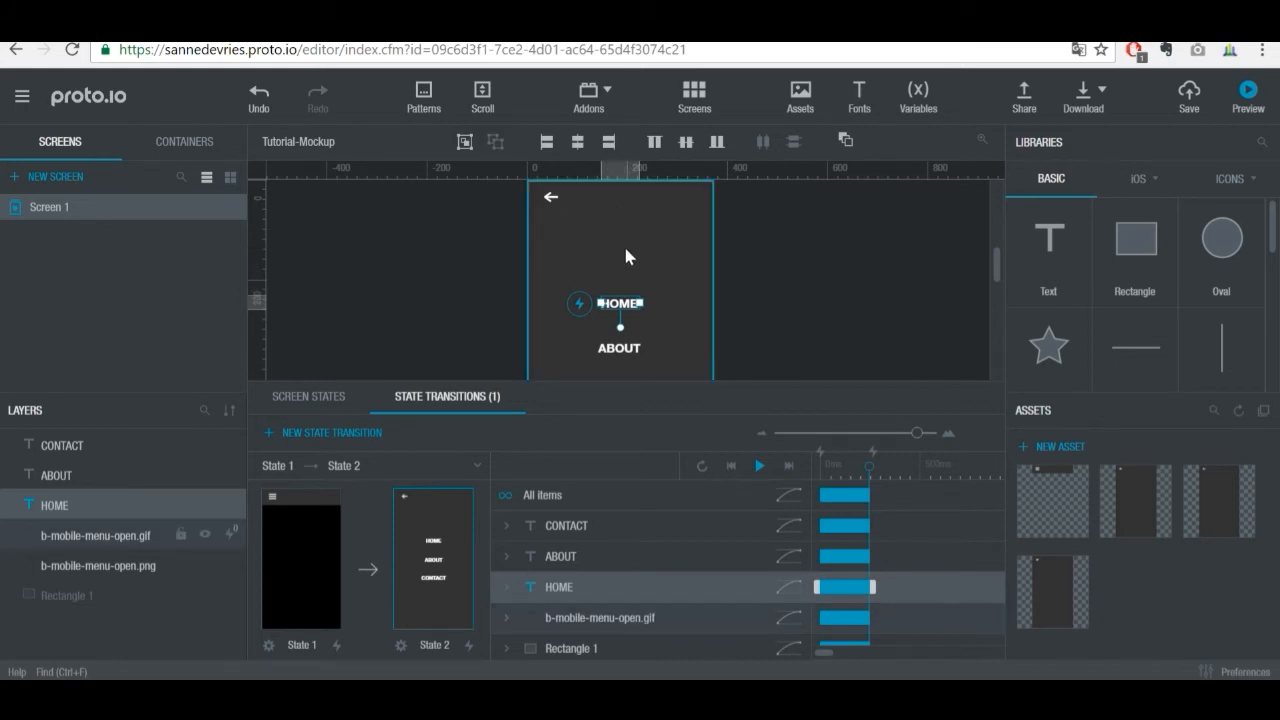
pyautogui.scroll(-1, 668, 260)
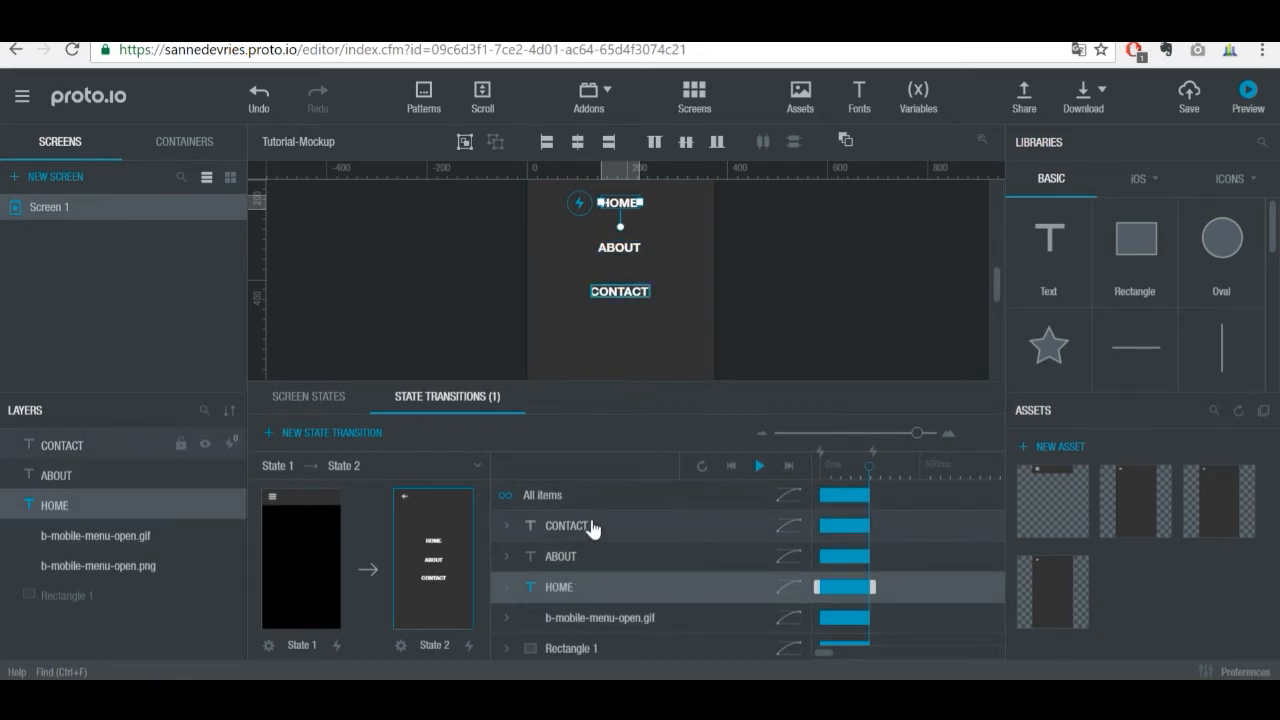
# Step: Set the CONTACT label's transition delay to 1.00 and its duration to 0.5
pyautogui.click(789, 530)
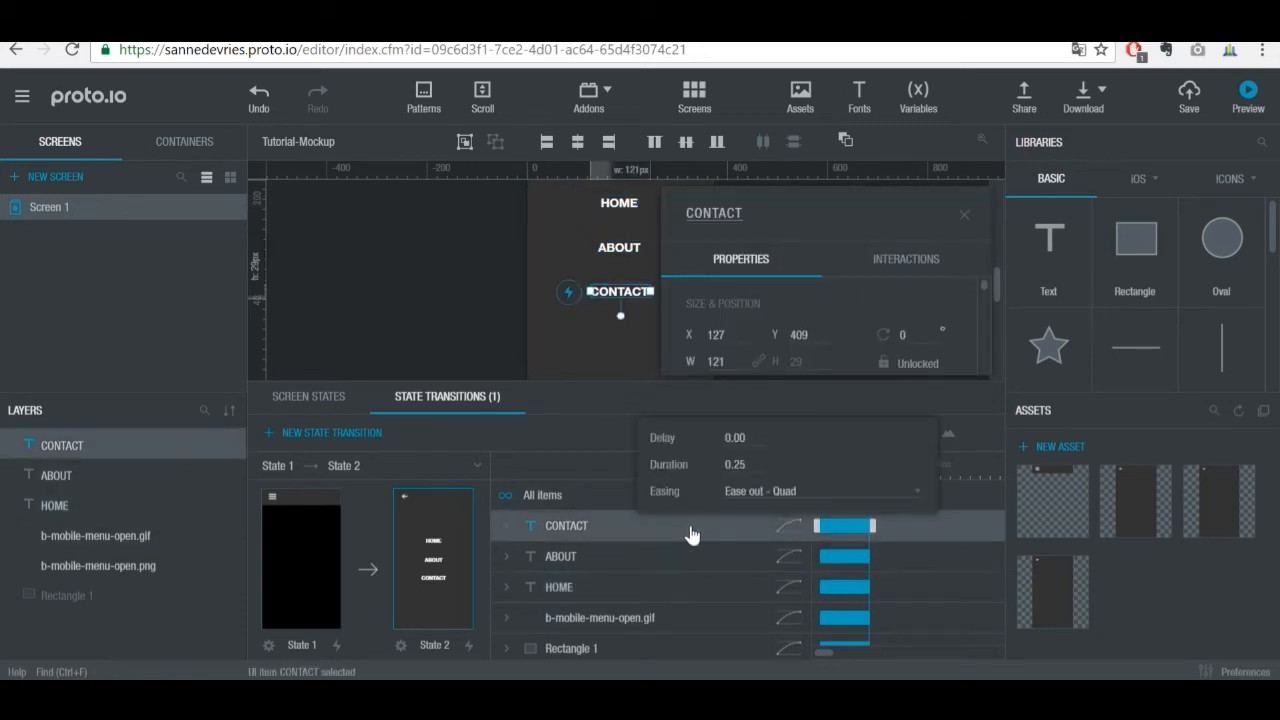
pyautogui.click(741, 437)
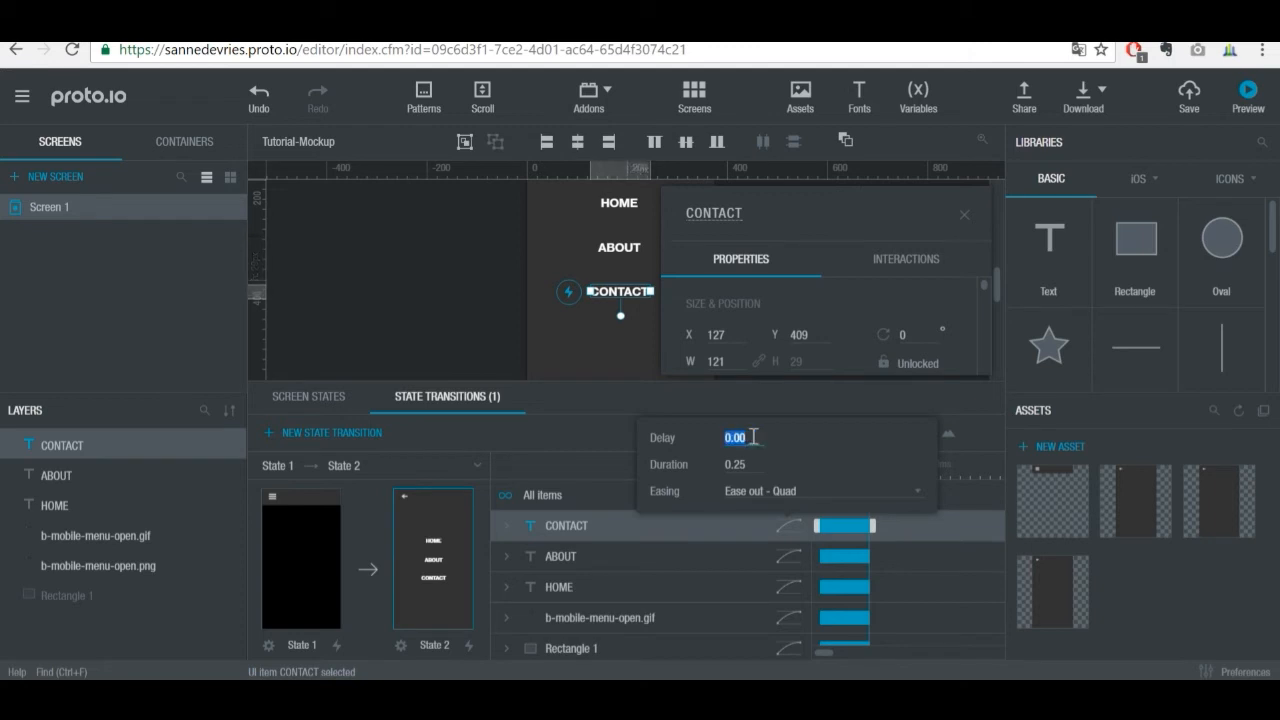
pyautogui.click(824, 522)
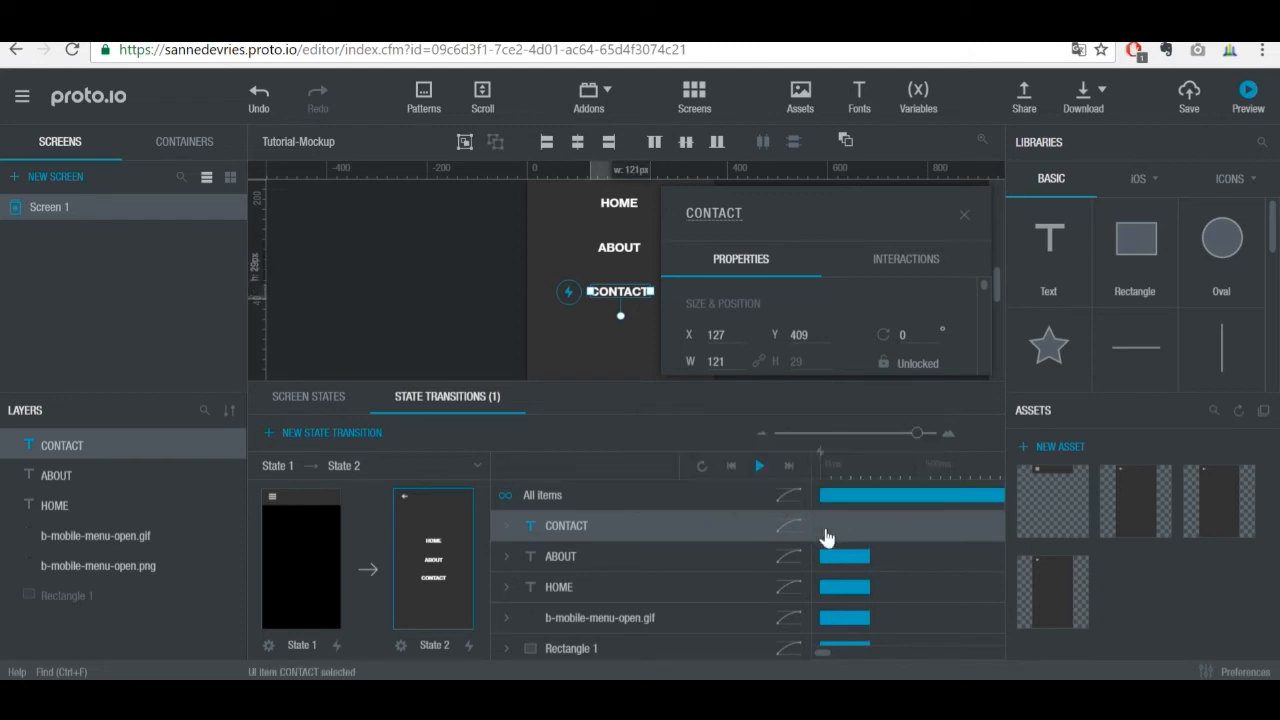
pyautogui.moveTo(822, 655)
pyautogui.mouseDown()
pyautogui.moveTo(841, 645)
pyautogui.moveTo(830, 662)
pyautogui.moveTo(809, 650)
pyautogui.mouseUp()
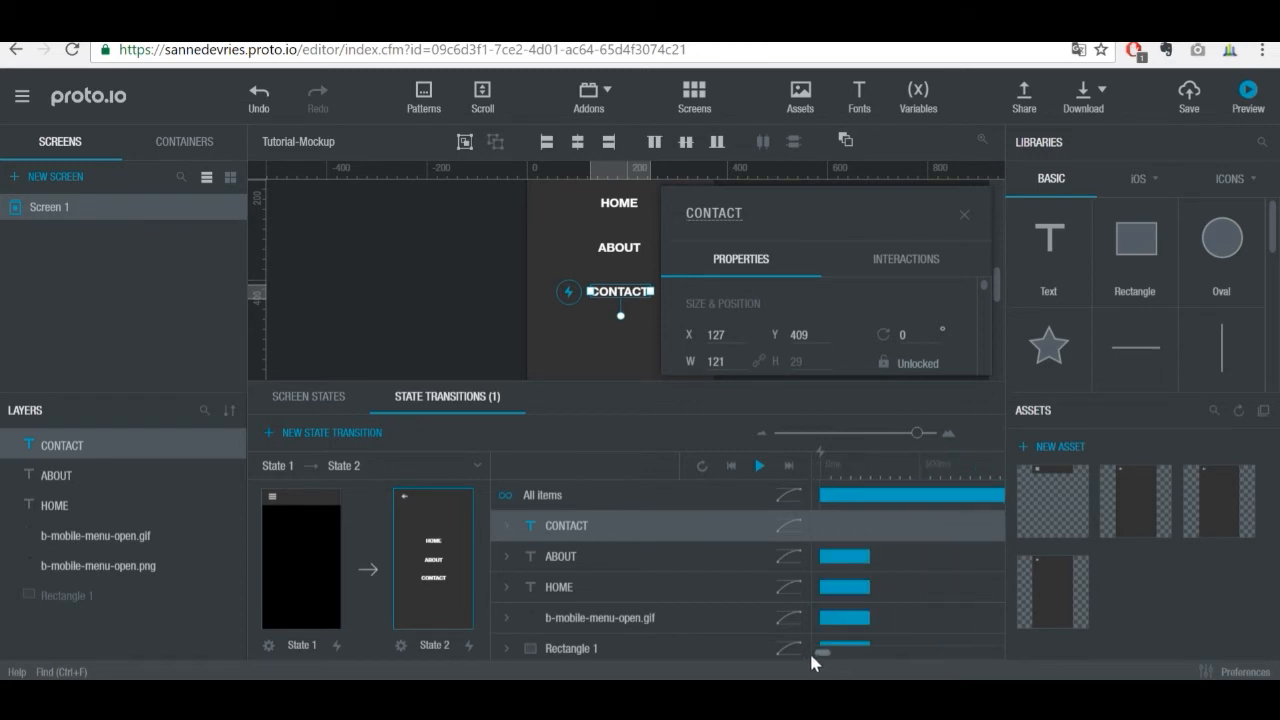
pyautogui.click(789, 527)
pyautogui.click(750, 464)
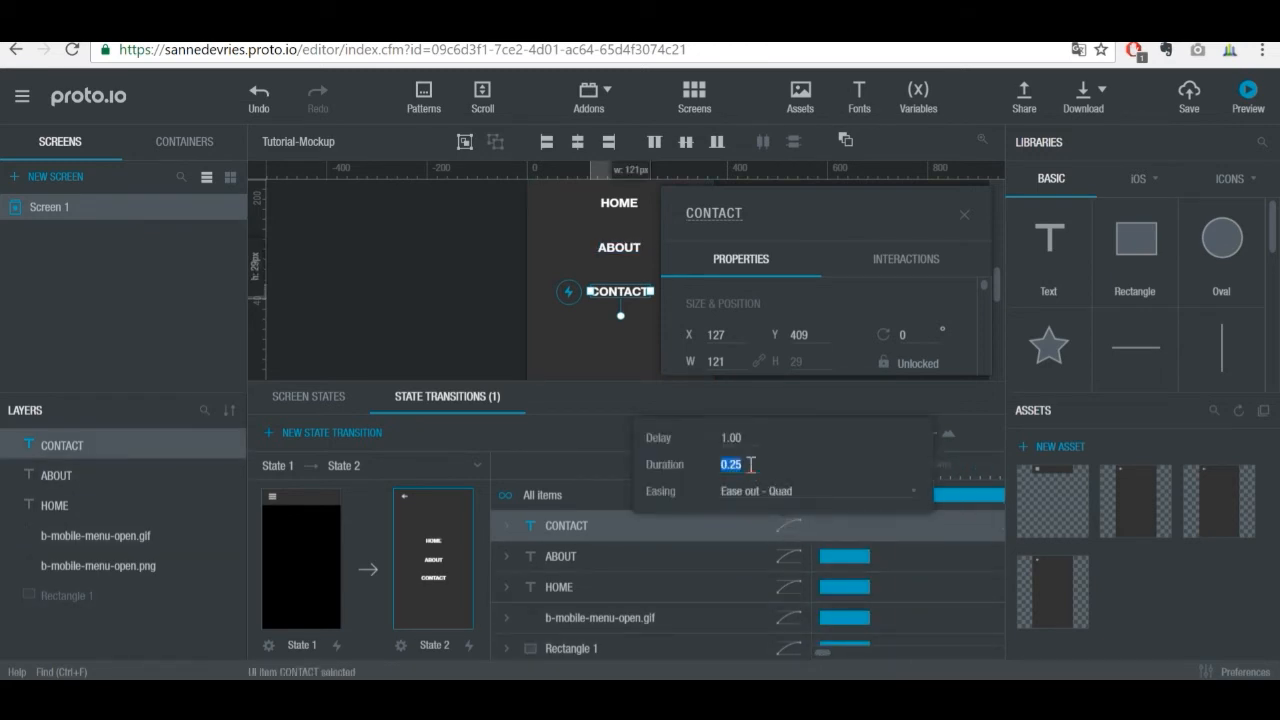
pyautogui.write('0')
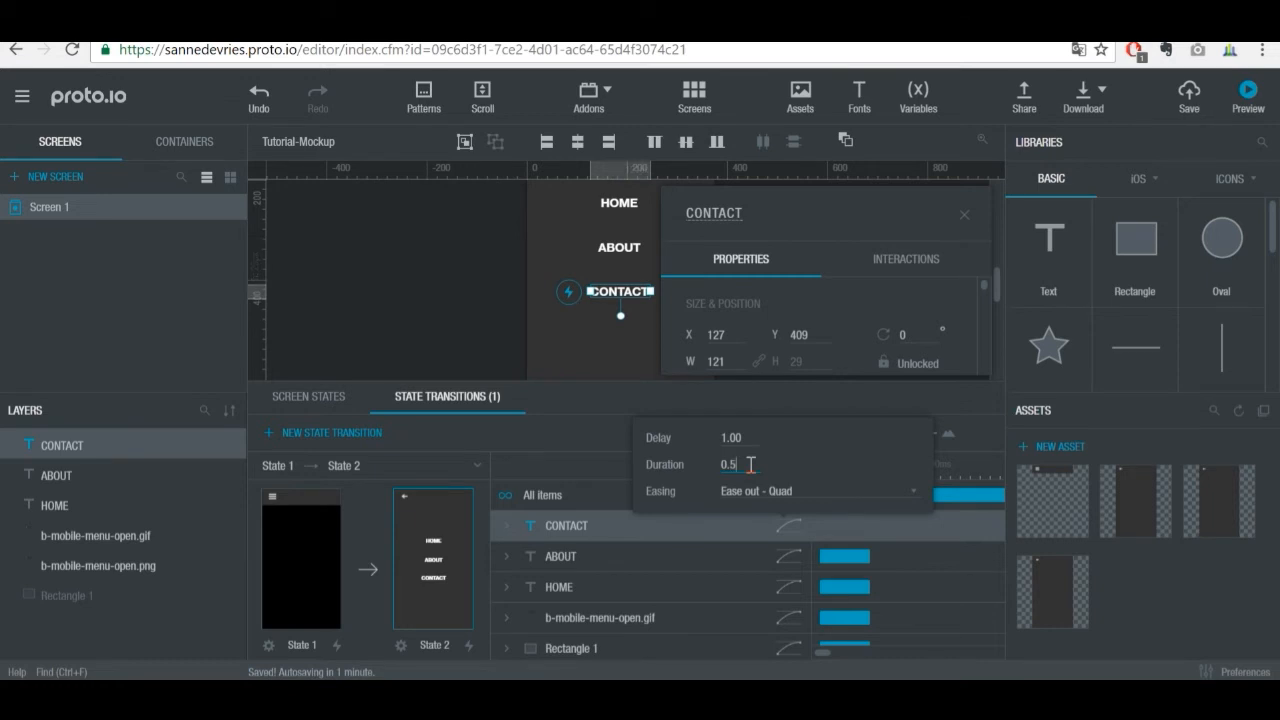
pyautogui.write('.5')
pyautogui.press('Return')
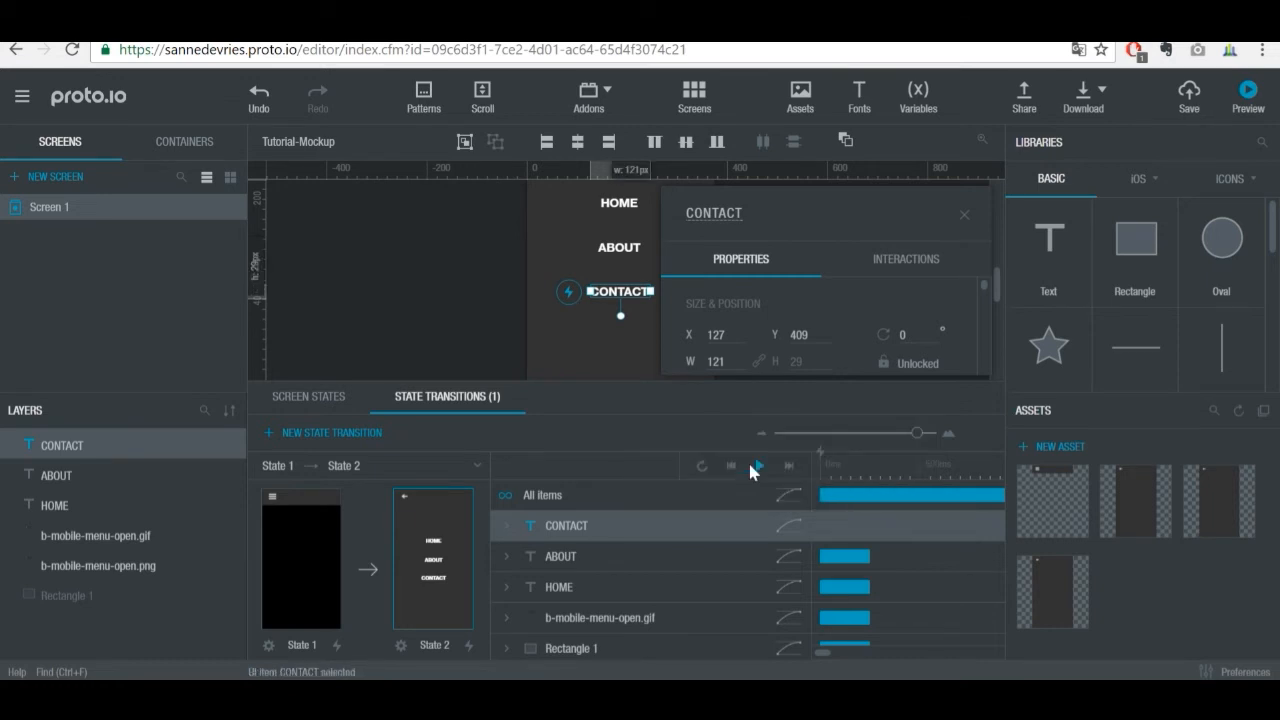
# Step: Set the ABOUT label's transition delay to 1 and its duration to 0.5
pyautogui.click(789, 558)
pyautogui.click(760, 469)
pyautogui.write('1')
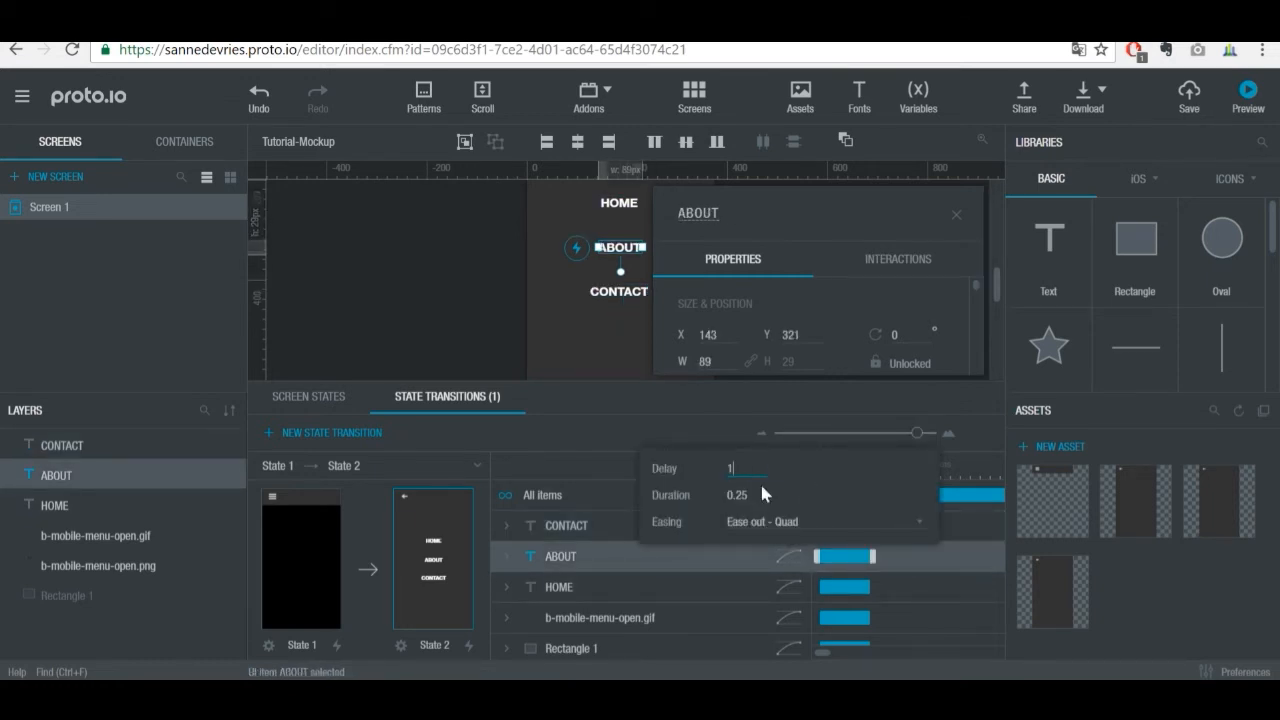
pyautogui.click(761, 494)
pyautogui.write('0.2')
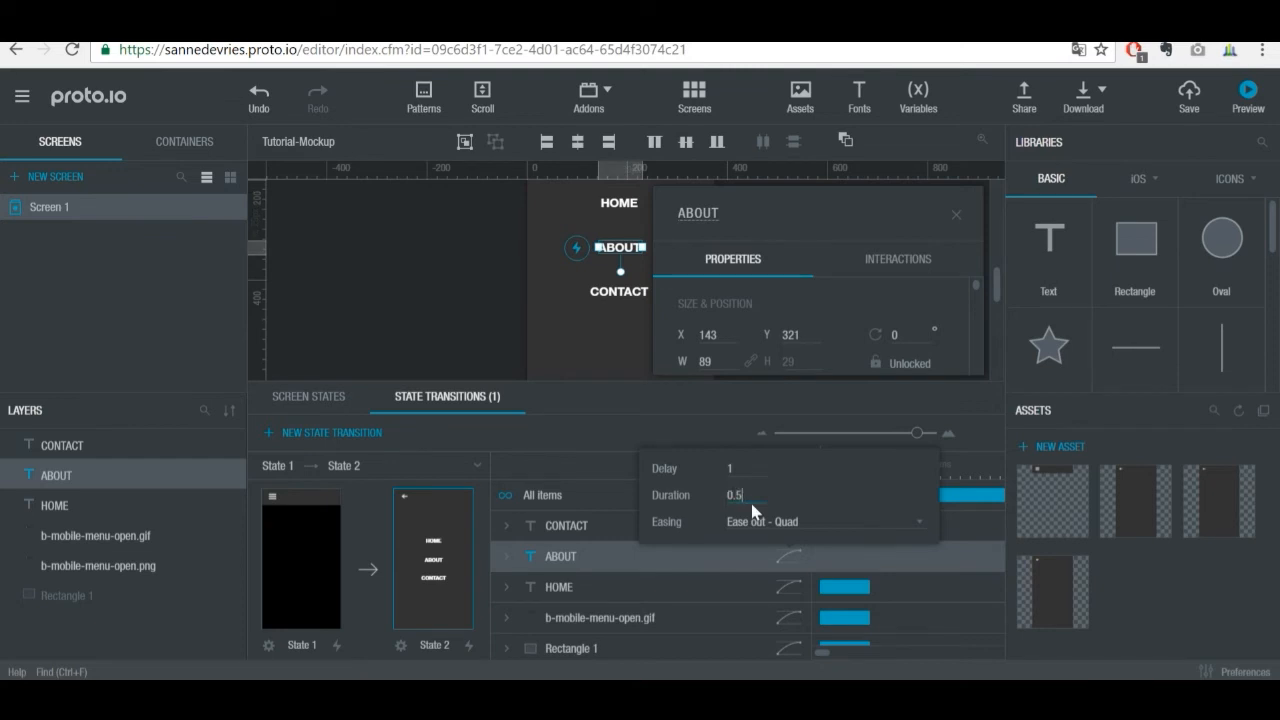
pyautogui.write('5')
pyautogui.press('Return')
# Step: Set the HOME label's transition delay to 1 and its duration to 0.5
pyautogui.click(789, 587)
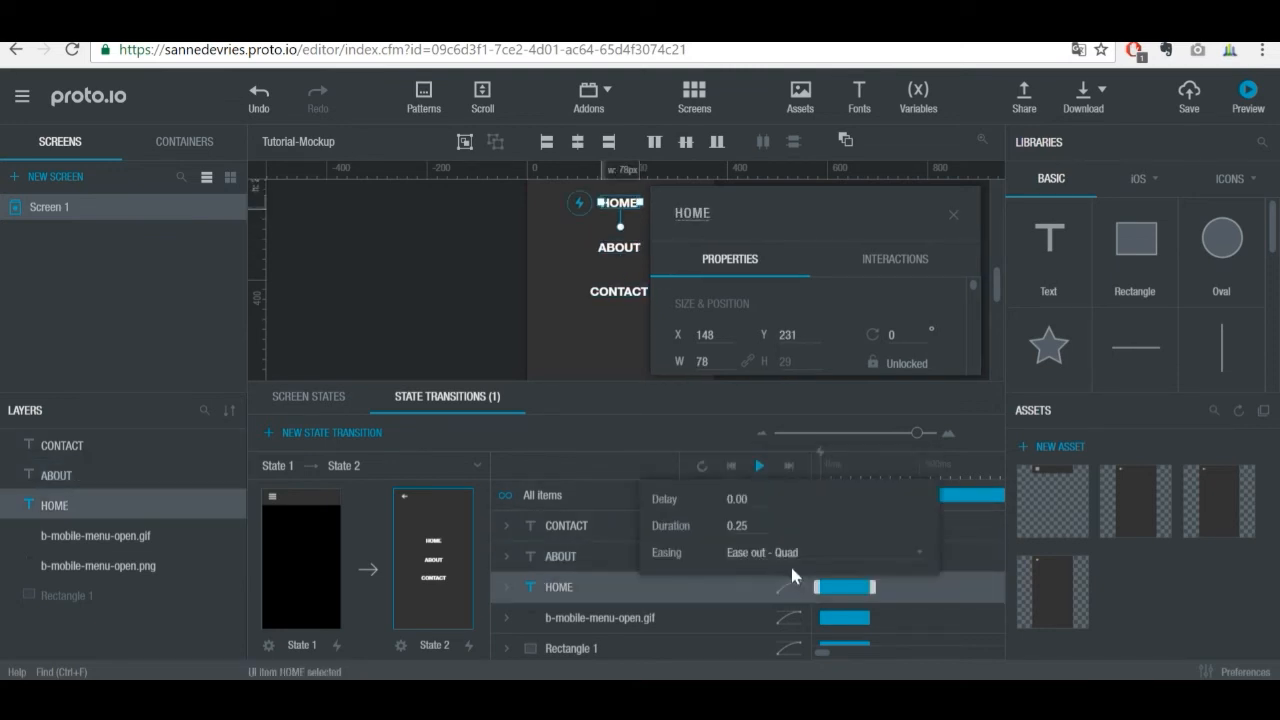
pyautogui.click(762, 496)
pyautogui.write('1')
pyautogui.click(753, 525)
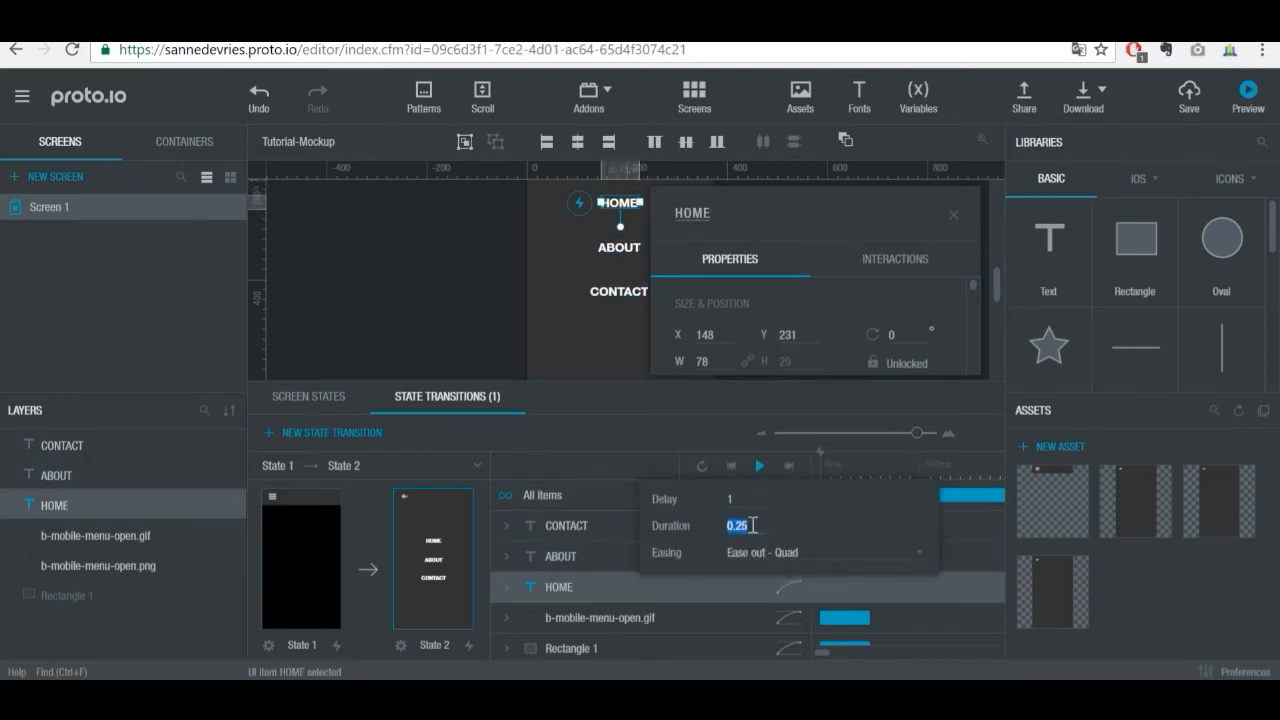
pyautogui.write('0.5')
pyautogui.press('Return')
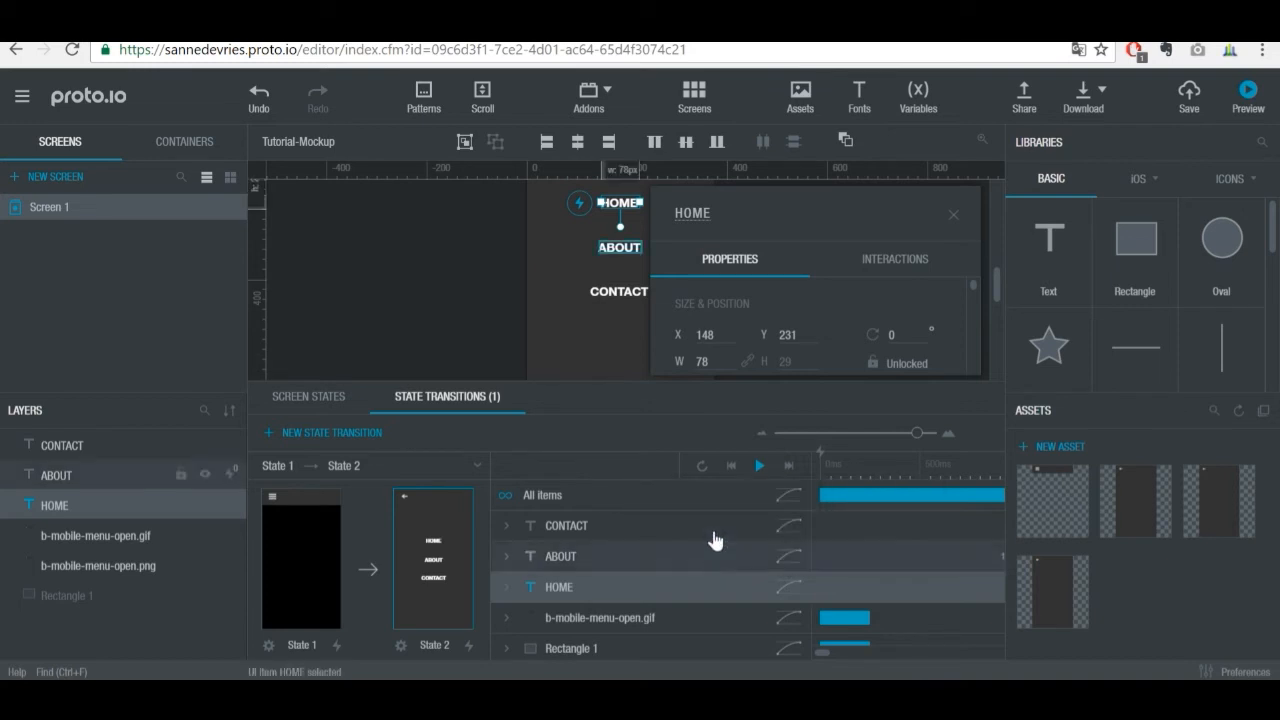
# Step: Set the transition duration of b-mobile-menu-open.gif to 0 in the State 1 to State 2 transition
pyautogui.scroll(-2, 775, 620)
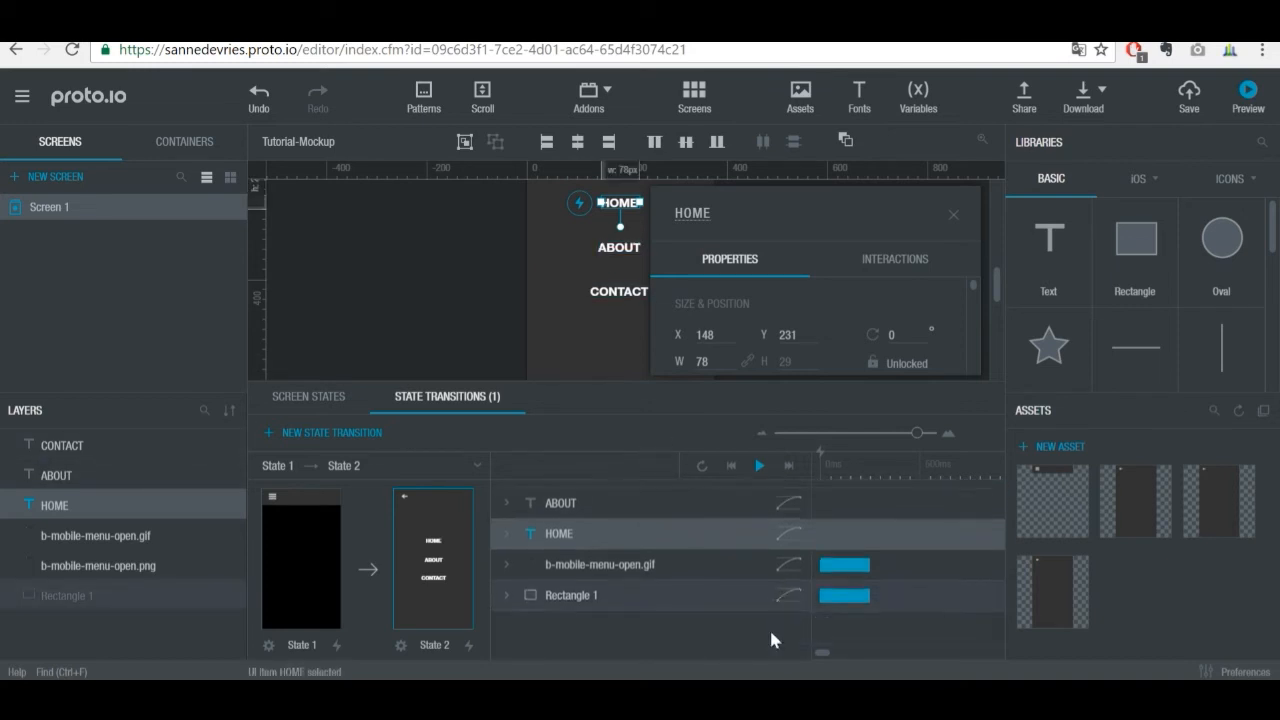
pyautogui.click(656, 567)
pyautogui.click(790, 572)
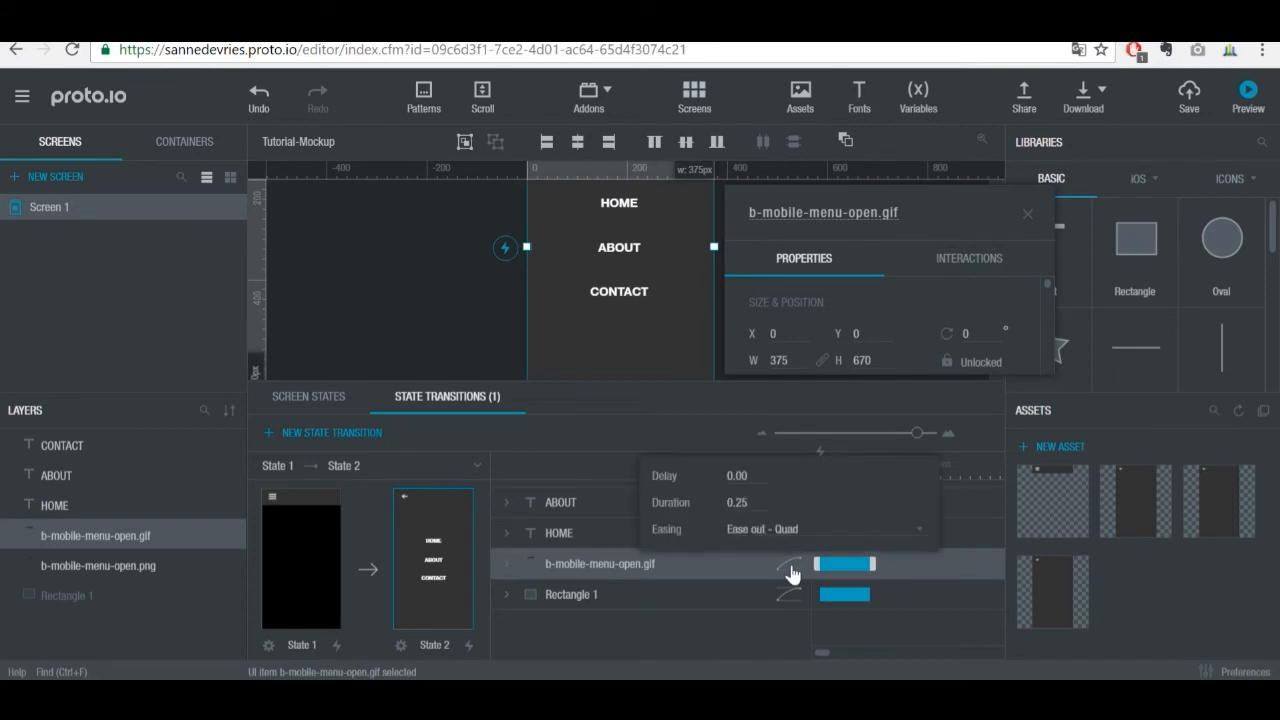
pyautogui.click(750, 502)
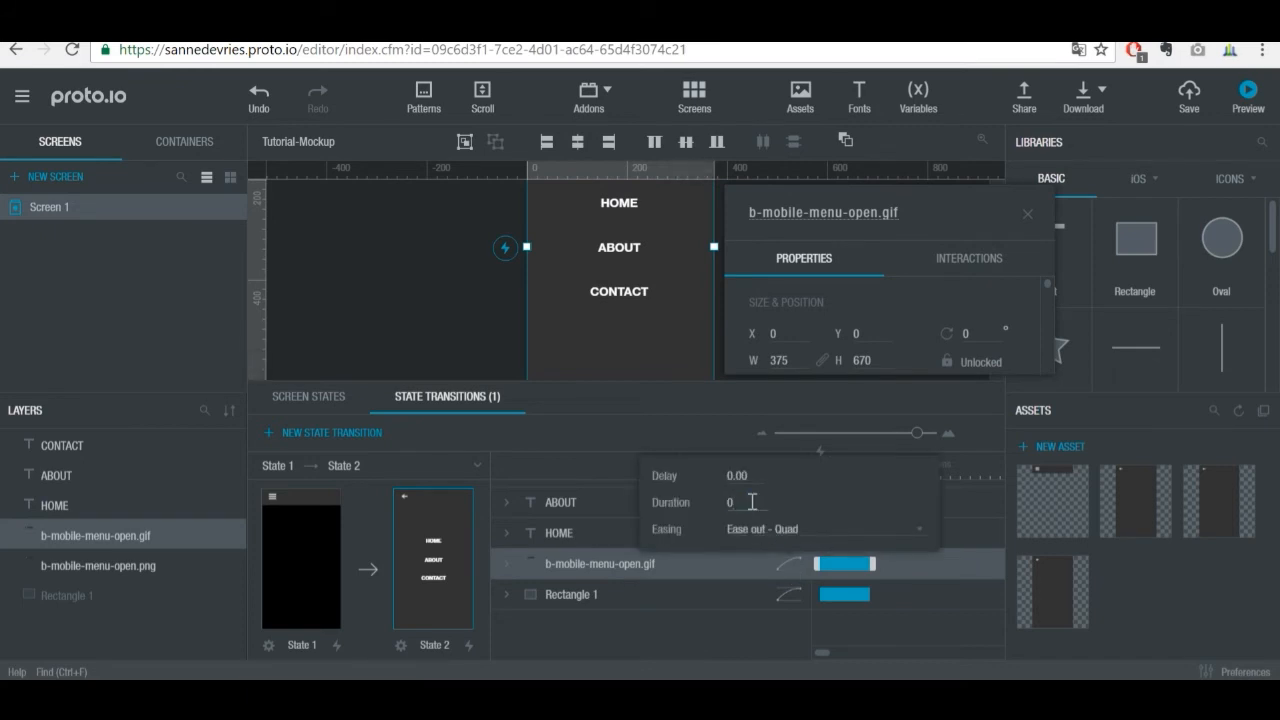
pyautogui.press('Return')
pyautogui.click(730, 628)
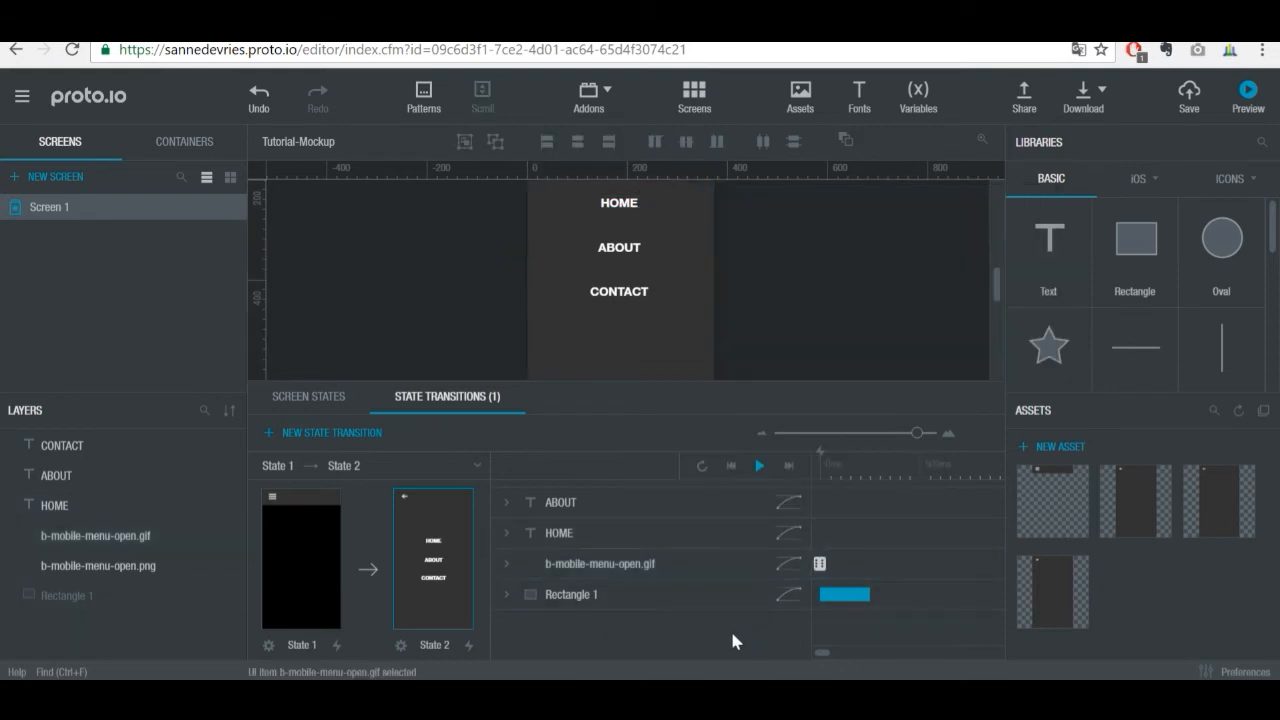
# Step: Preview the mockup, tap the hamburger icon to test the menu opening, and return to the editor
pyautogui.click(330, 400)
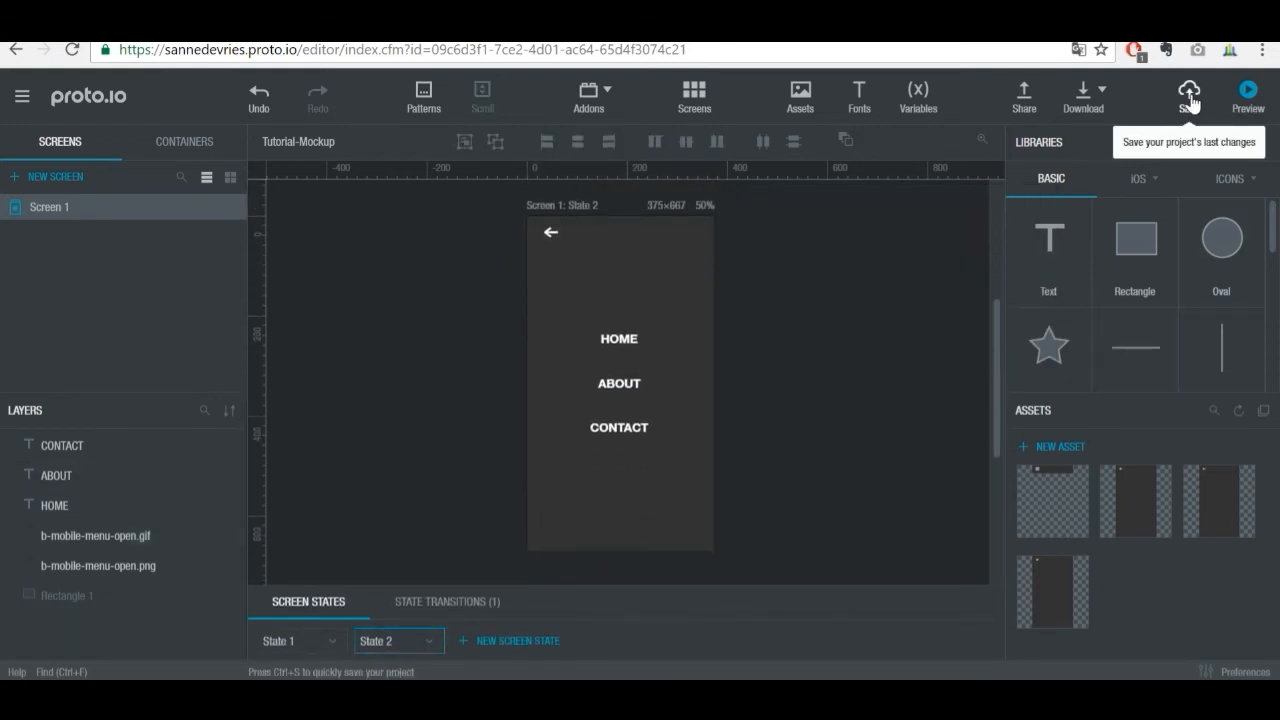
pyautogui.click(1250, 97)
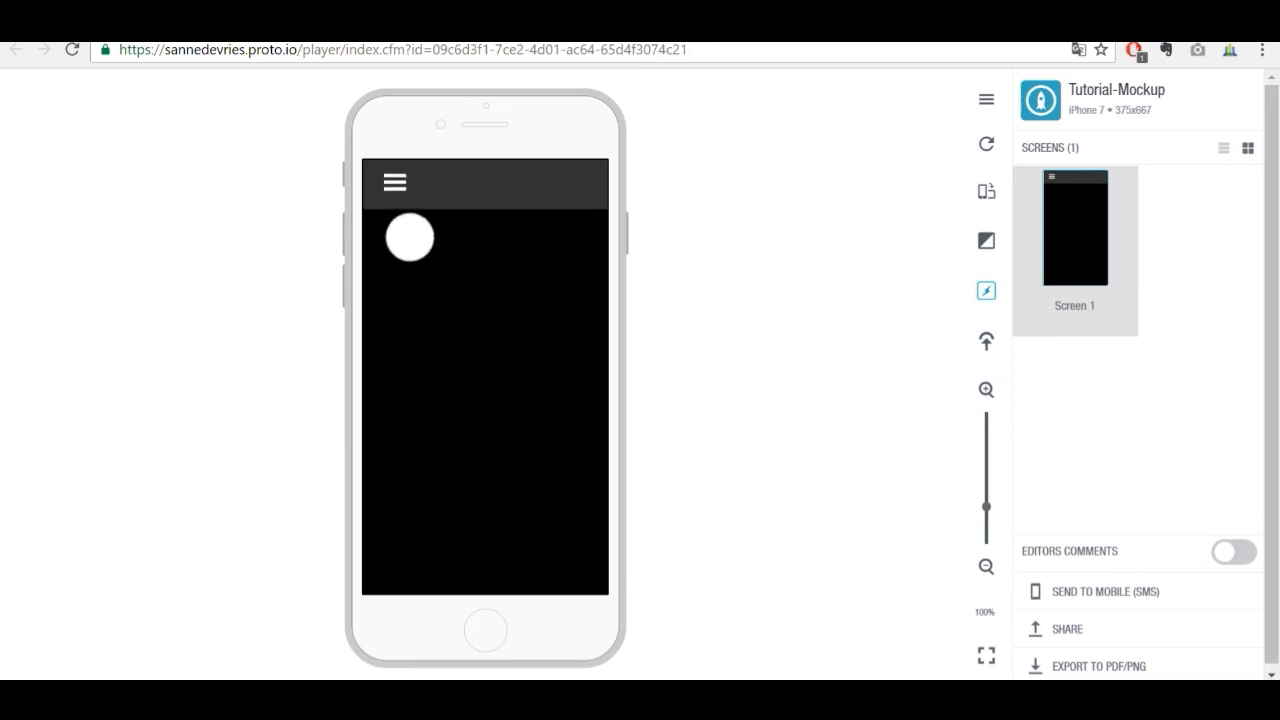
pyautogui.click(396, 182)
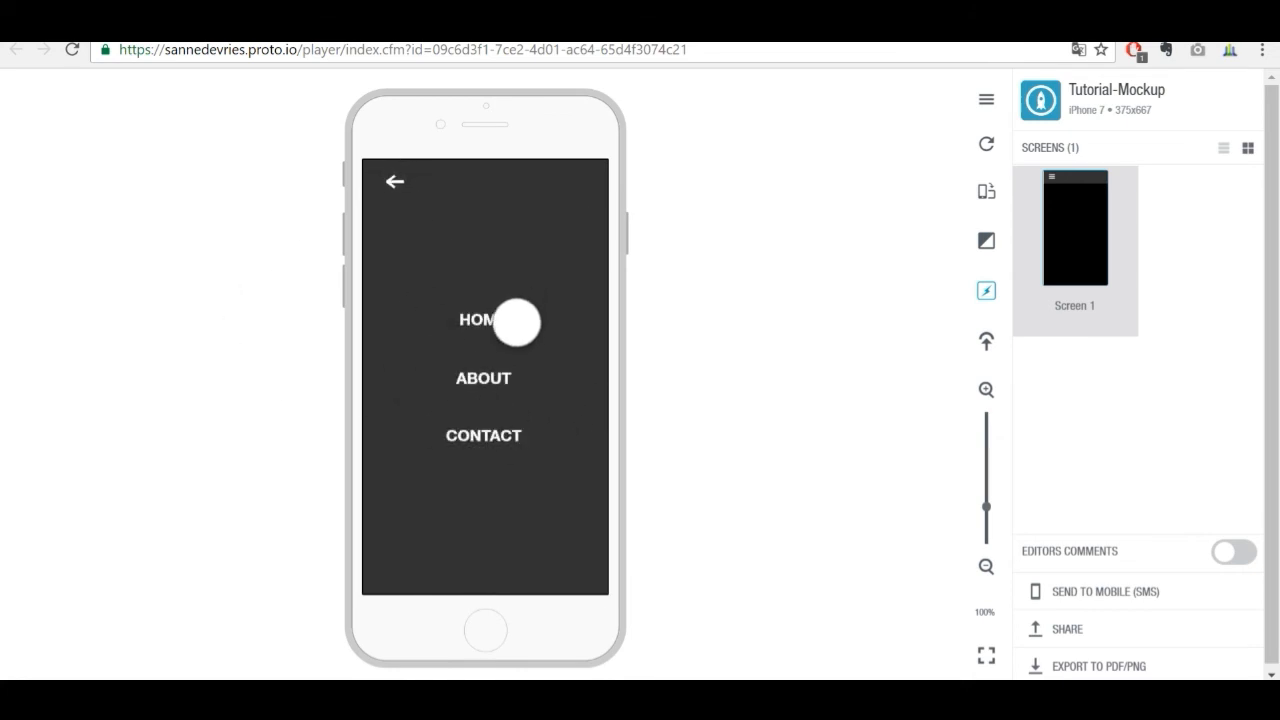
pyautogui.hotkey('ctrl', 'shift', 'Tab')
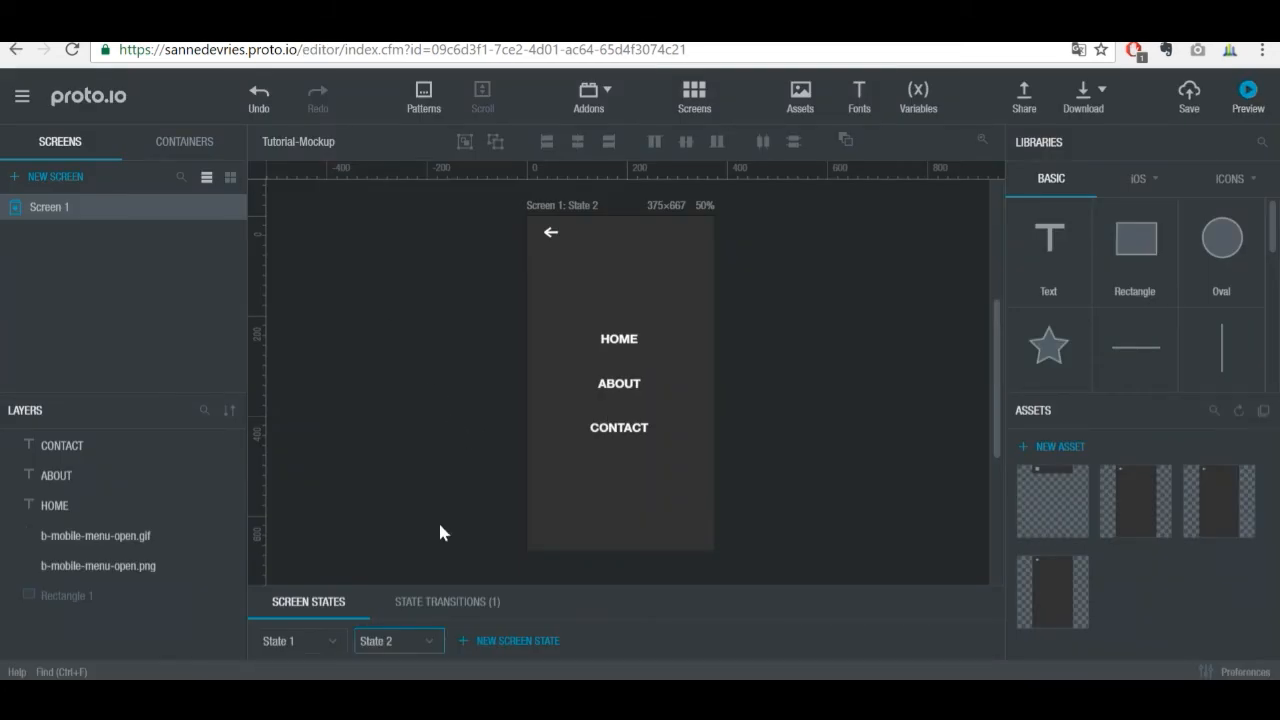
# Step: Add a third screen state and delete b-mobile-menu-open.gif and the CONTACT, ABOUT and HOME labels from it
pyautogui.click(489, 641)
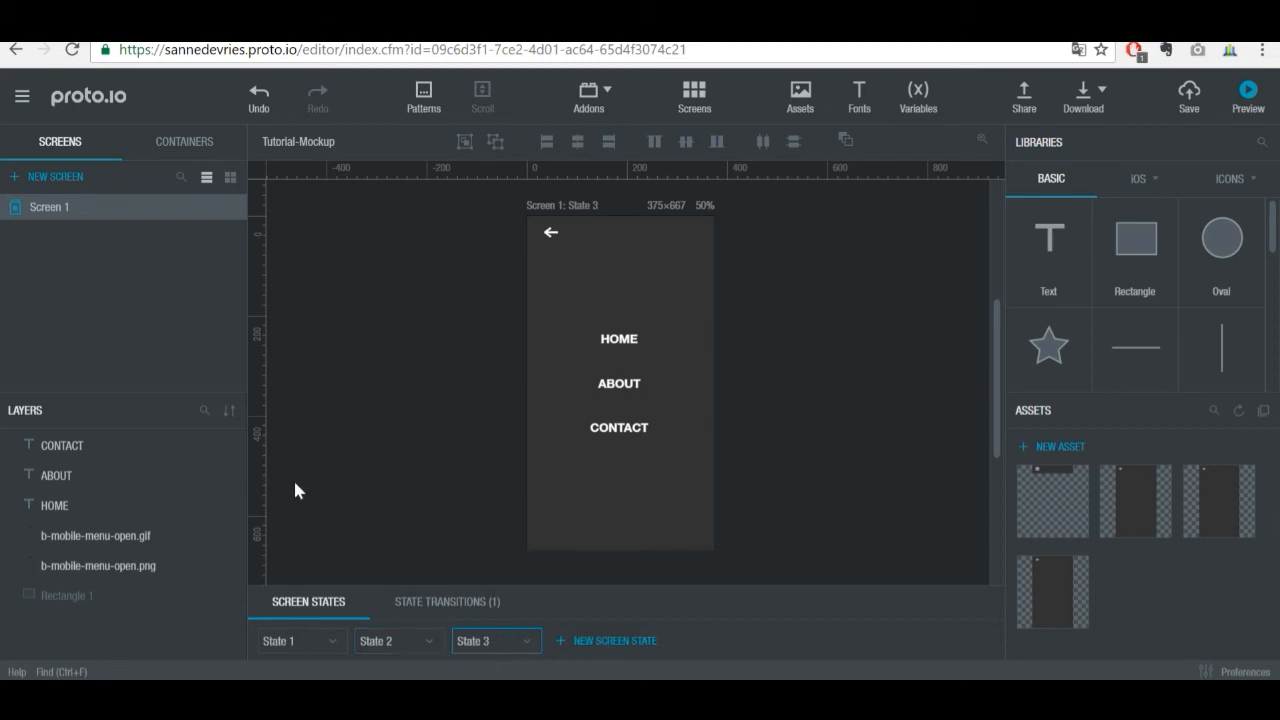
pyautogui.click(629, 512)
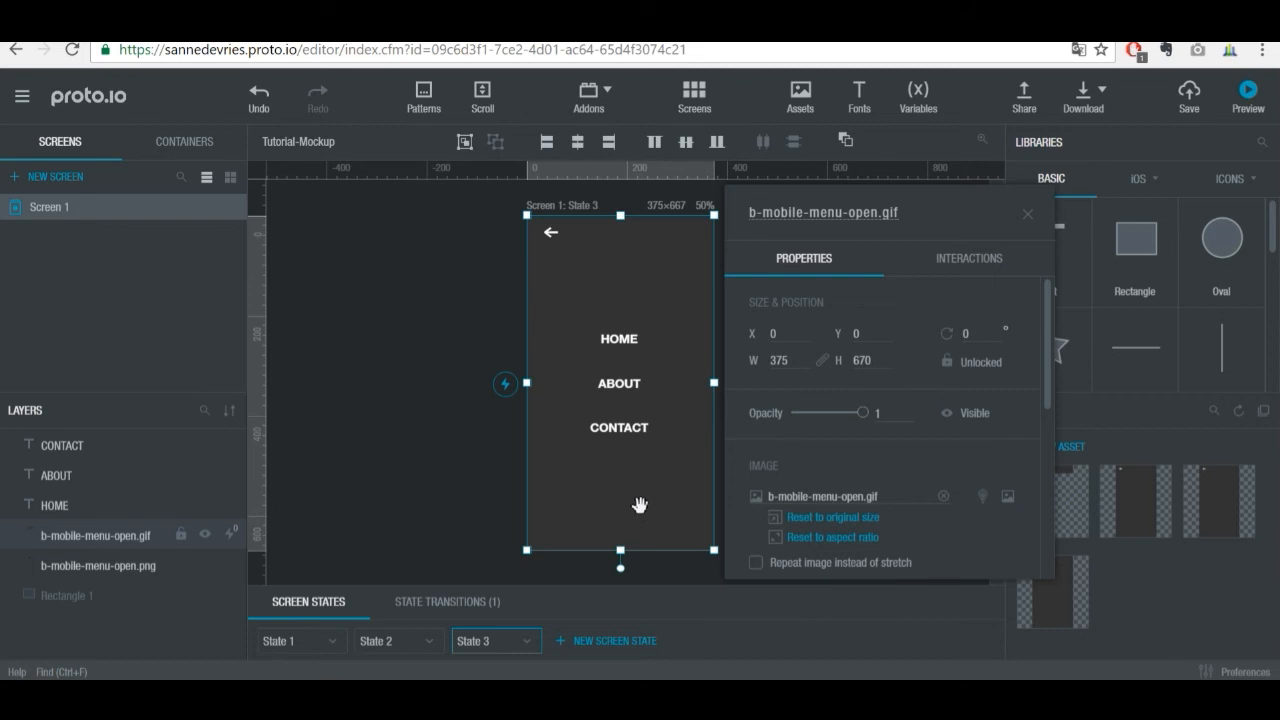
pyautogui.press('Delete')
pyautogui.click(636, 430)
pyautogui.press('Delete')
pyautogui.press('Delete')
pyautogui.click(620, 339)
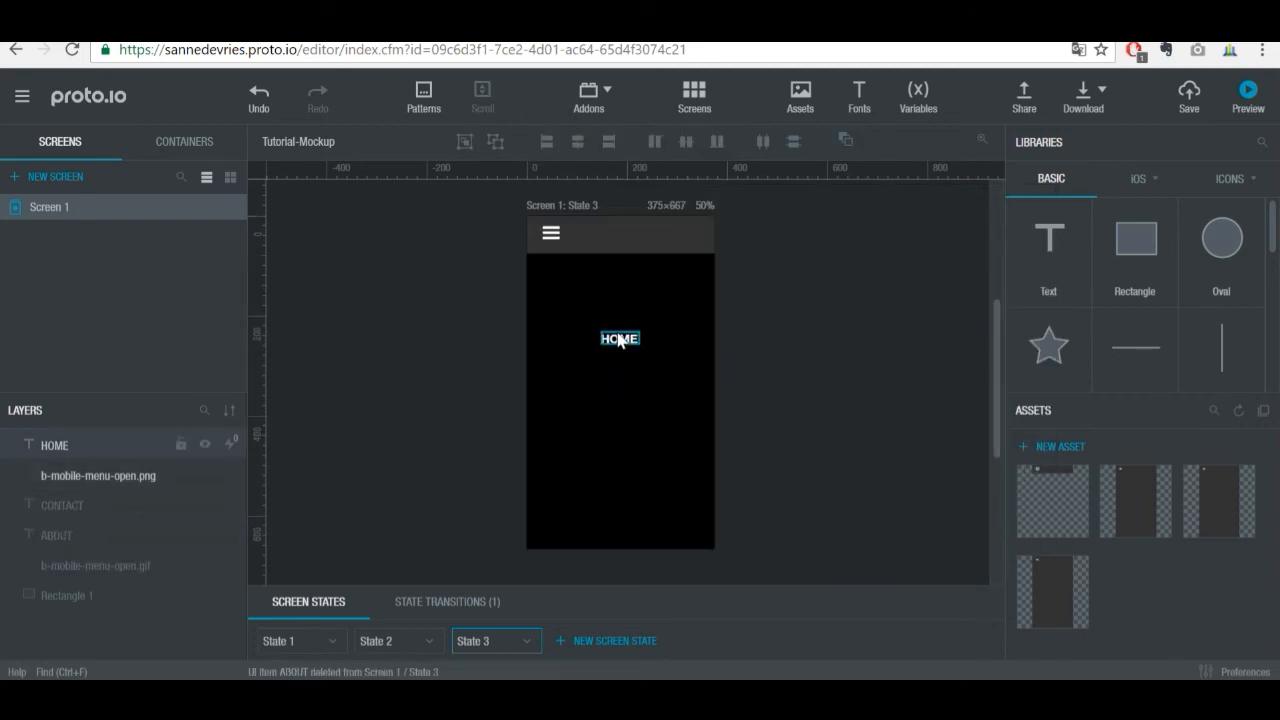
pyautogui.press('Delete')
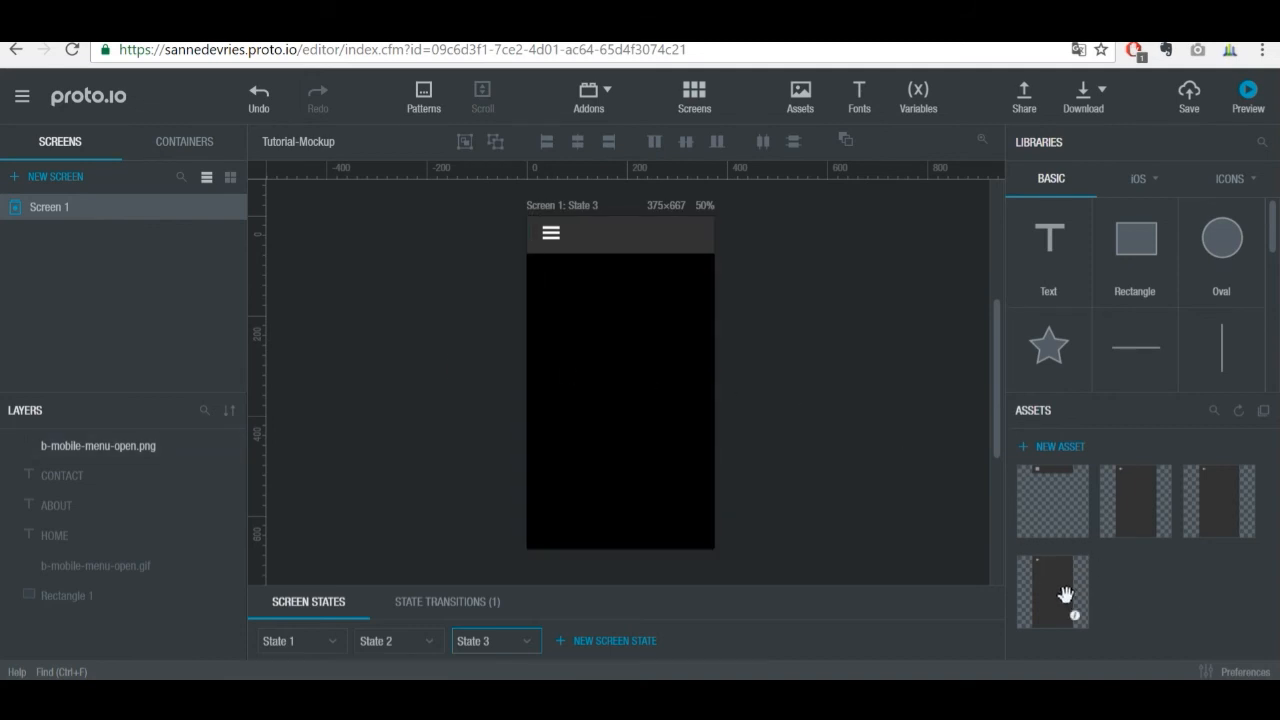
# Step: Place b-mobile-menu-close.gif on State 3 at X 0, Y 0 with width 375 and height 670
pyautogui.moveTo(1078, 622)
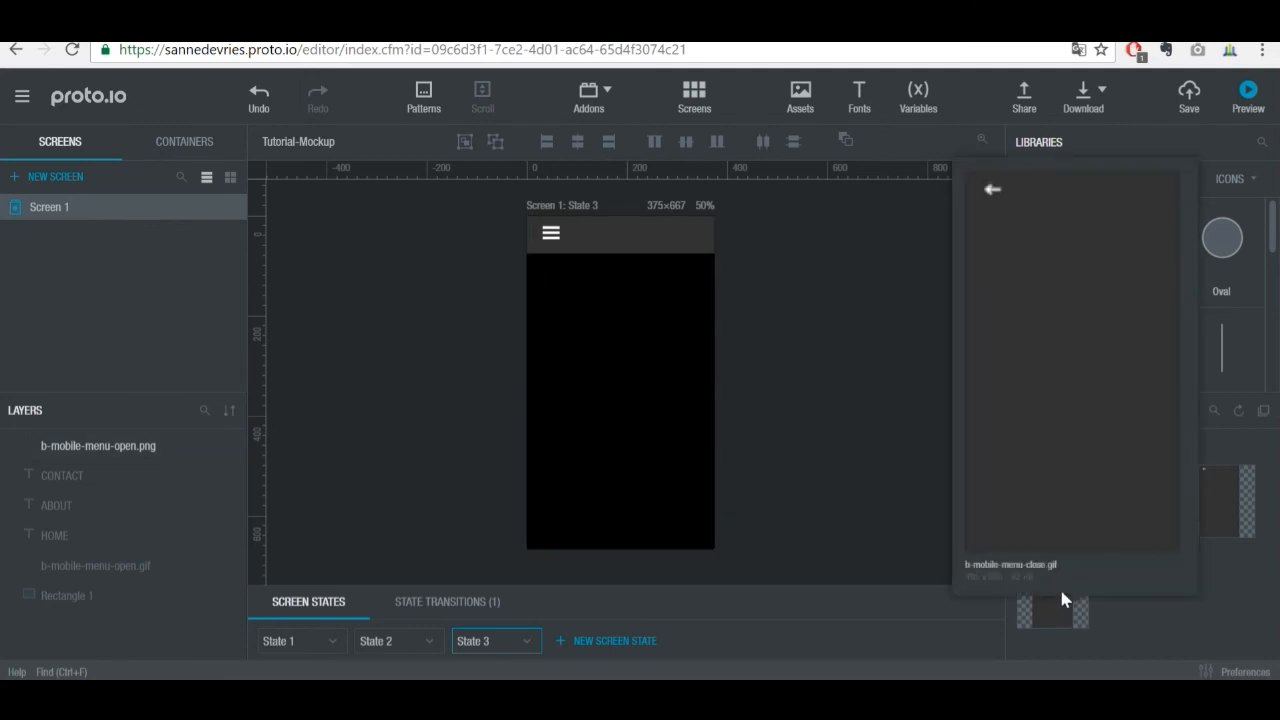
pyautogui.moveTo(1059, 590); pyautogui.dragTo(640, 318)
pyautogui.write('375')
pyautogui.press('Return')
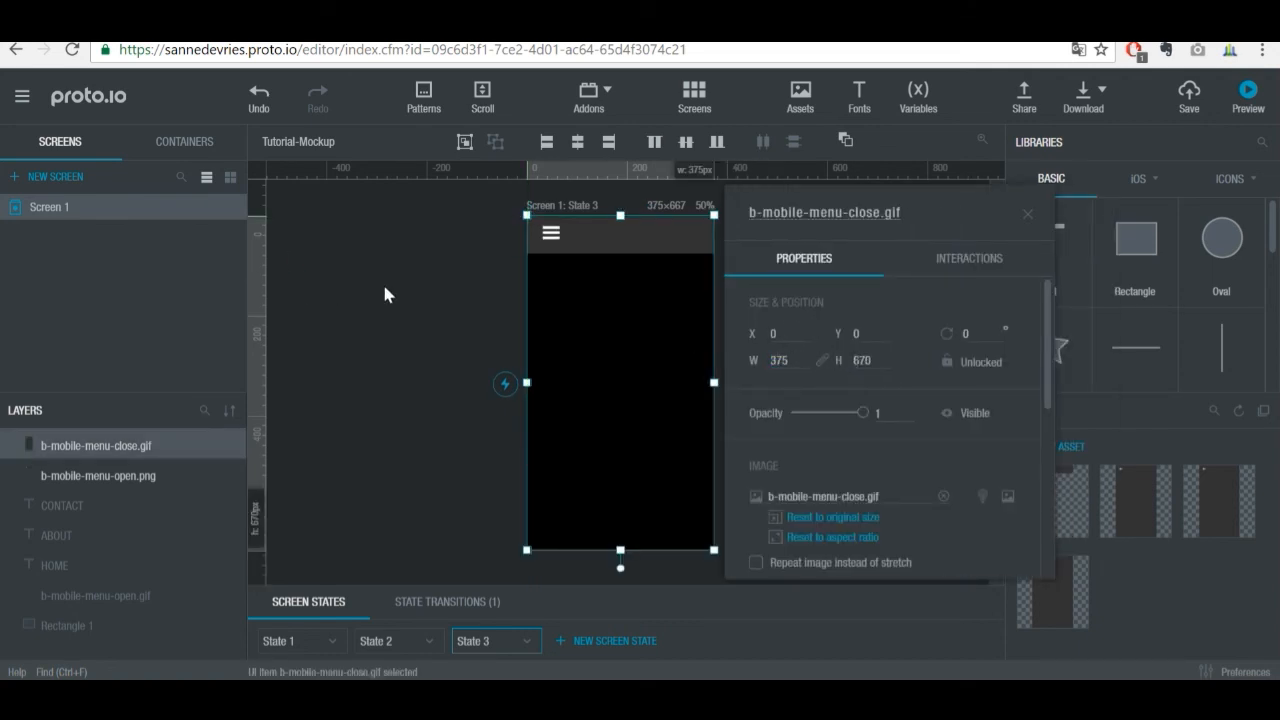
pyautogui.click(380, 292)
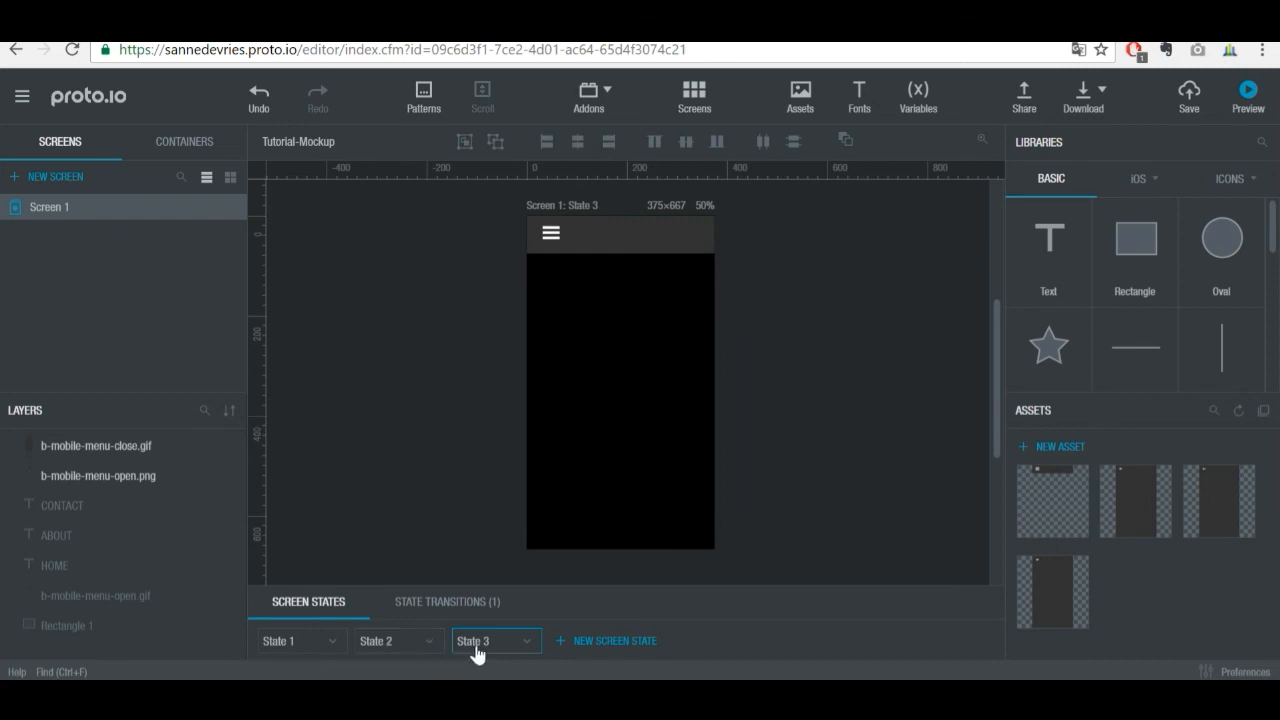
# Step: In State 2, place a rectangle about 68 by 58 over the back arrow and make it fully transparent
pyautogui.click(390, 647)
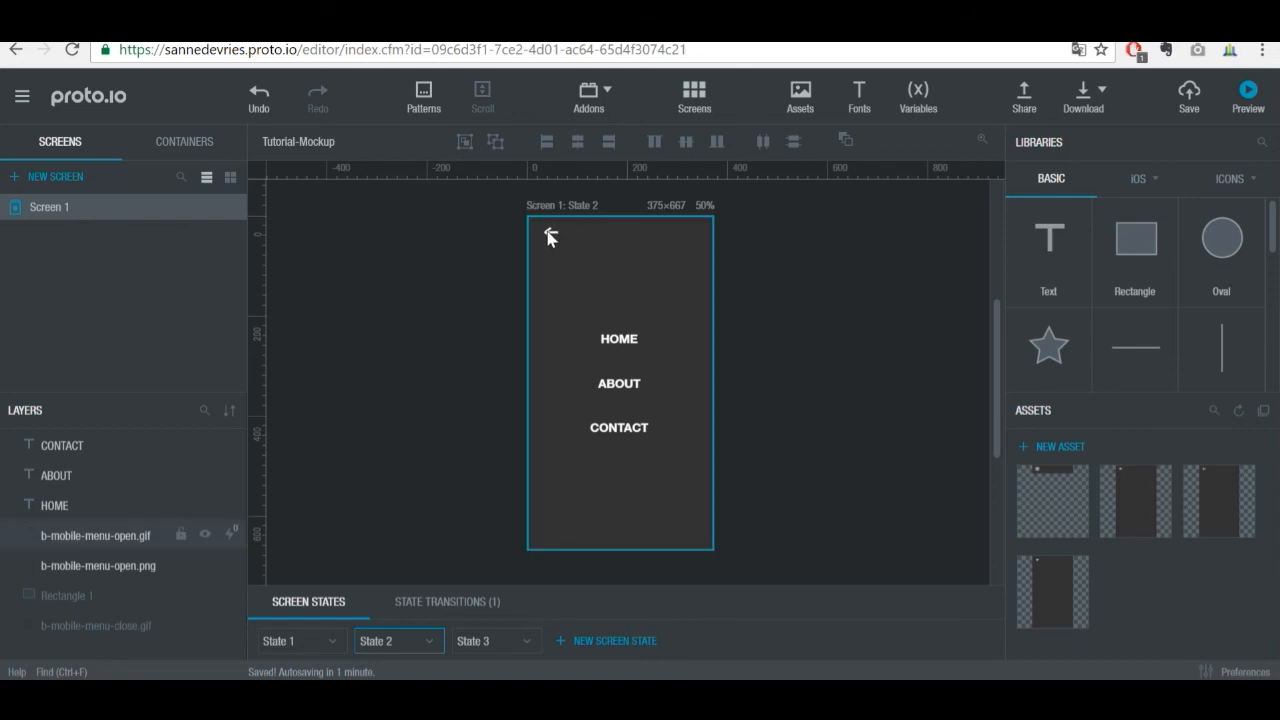
pyautogui.moveTo(1133, 273); pyautogui.dragTo(566, 255)
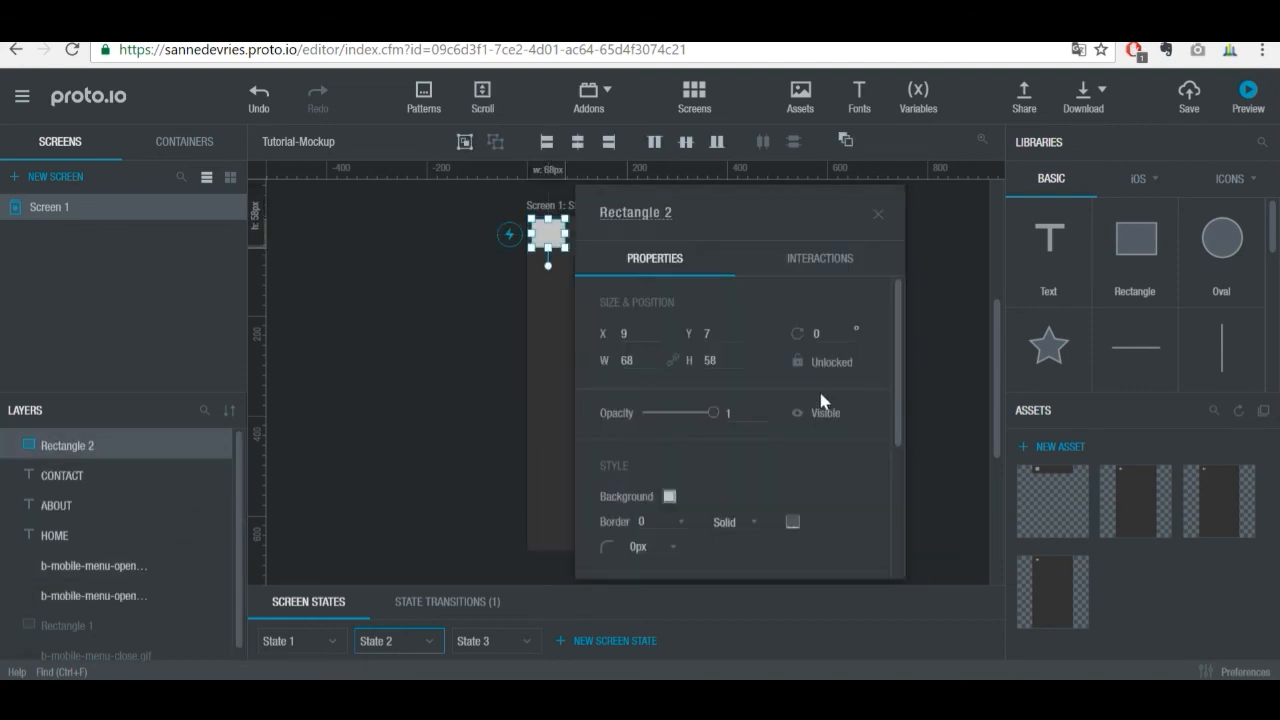
pyautogui.doubleClick(748, 413)
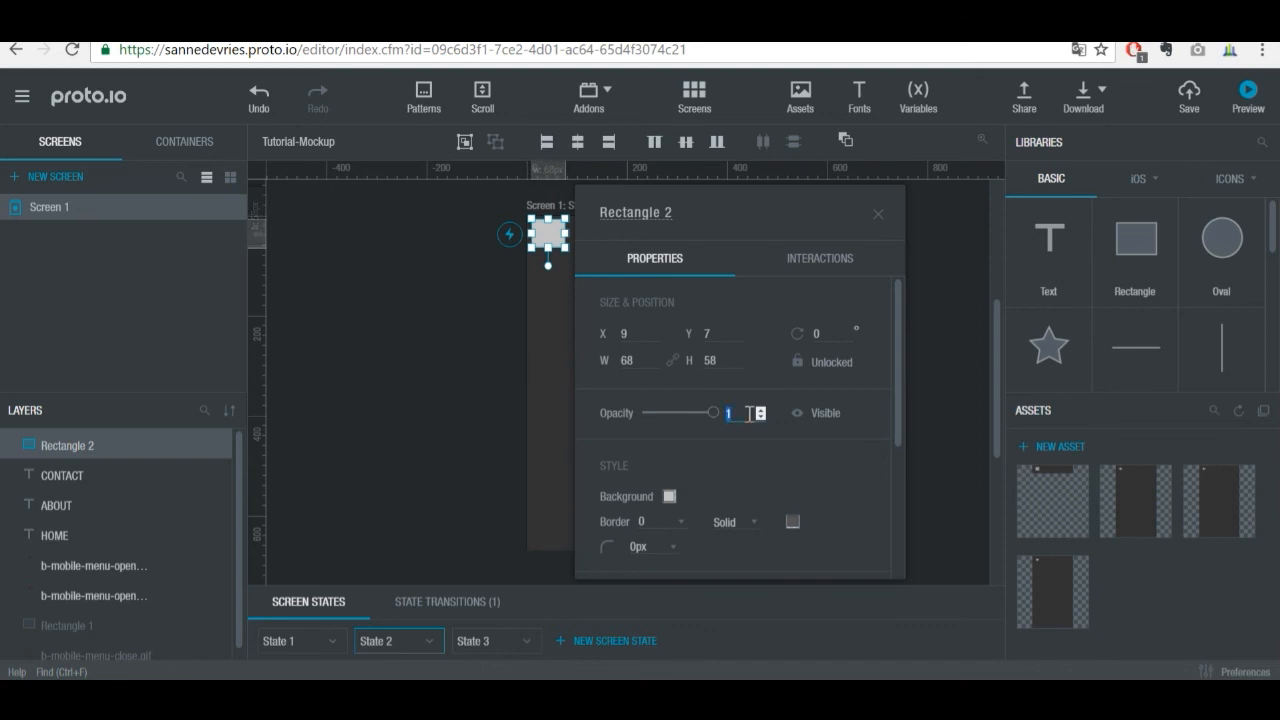
# Step: Give the back-arrow rectangle a Tap interaction changing Screen 1 to State 3, and create the State 2 to State 3 transition
pyautogui.click(831, 260)
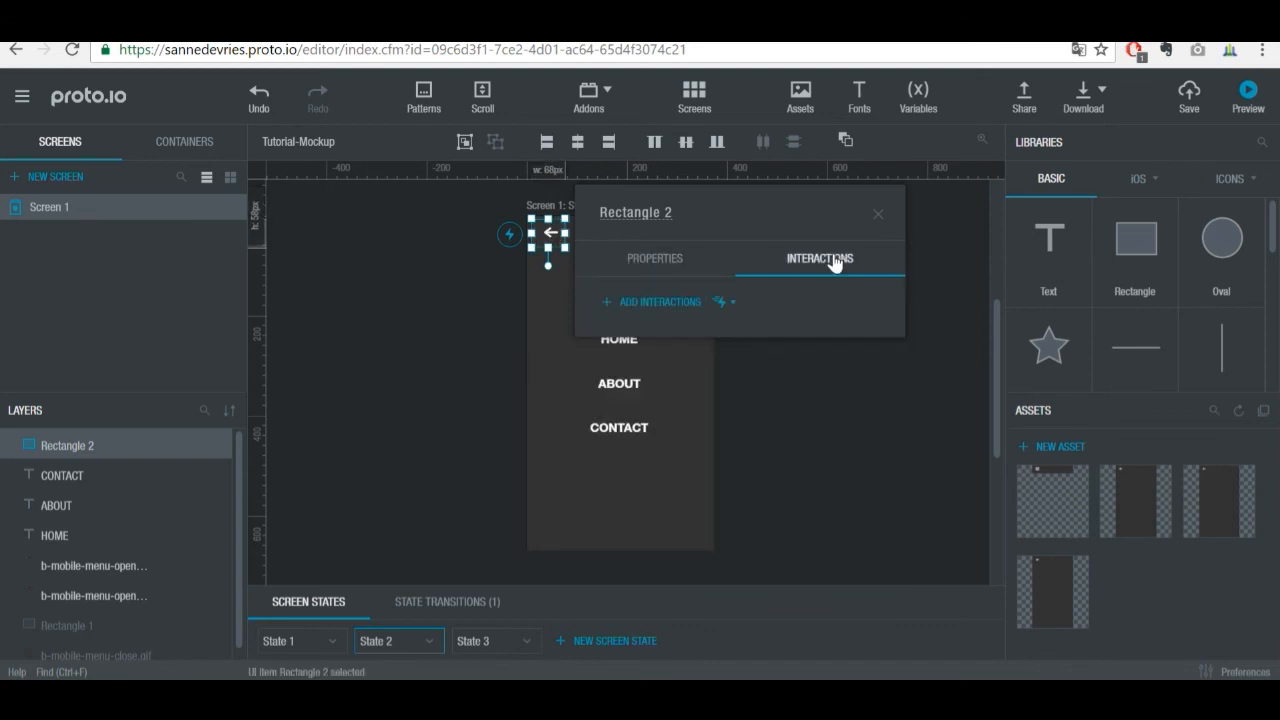
pyautogui.click(663, 303)
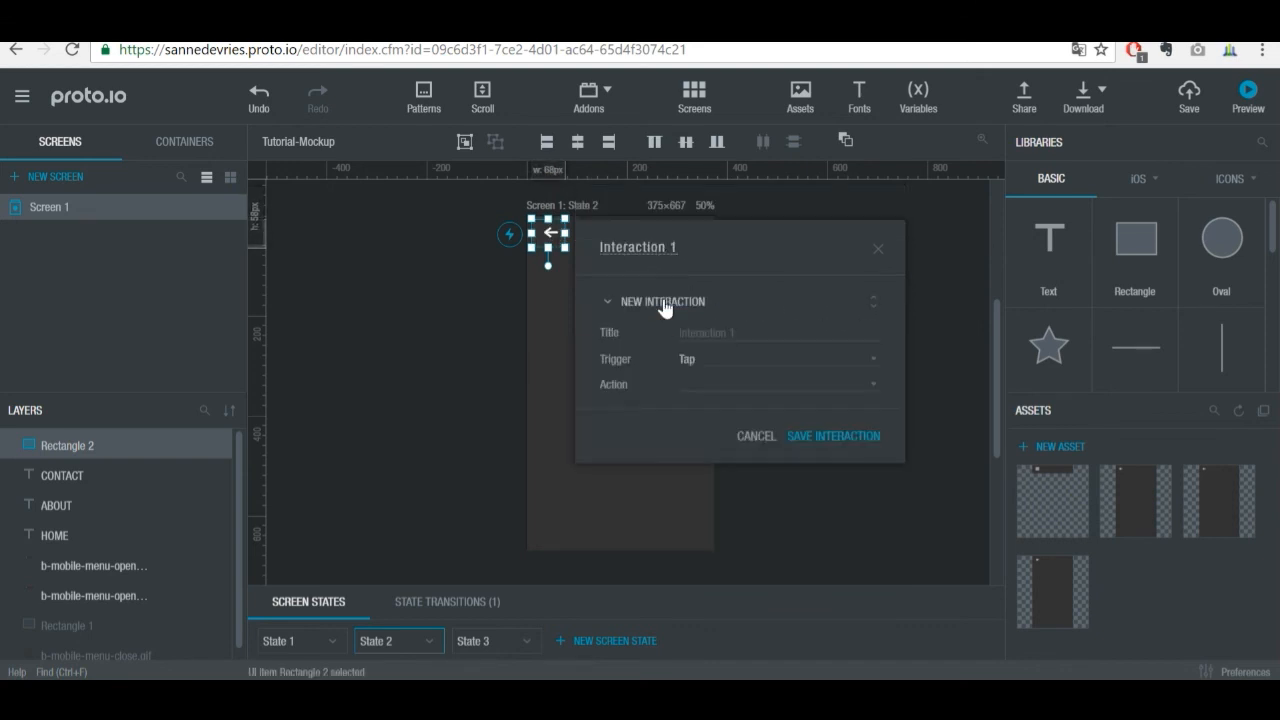
pyautogui.click(705, 384)
pyautogui.click(731, 543)
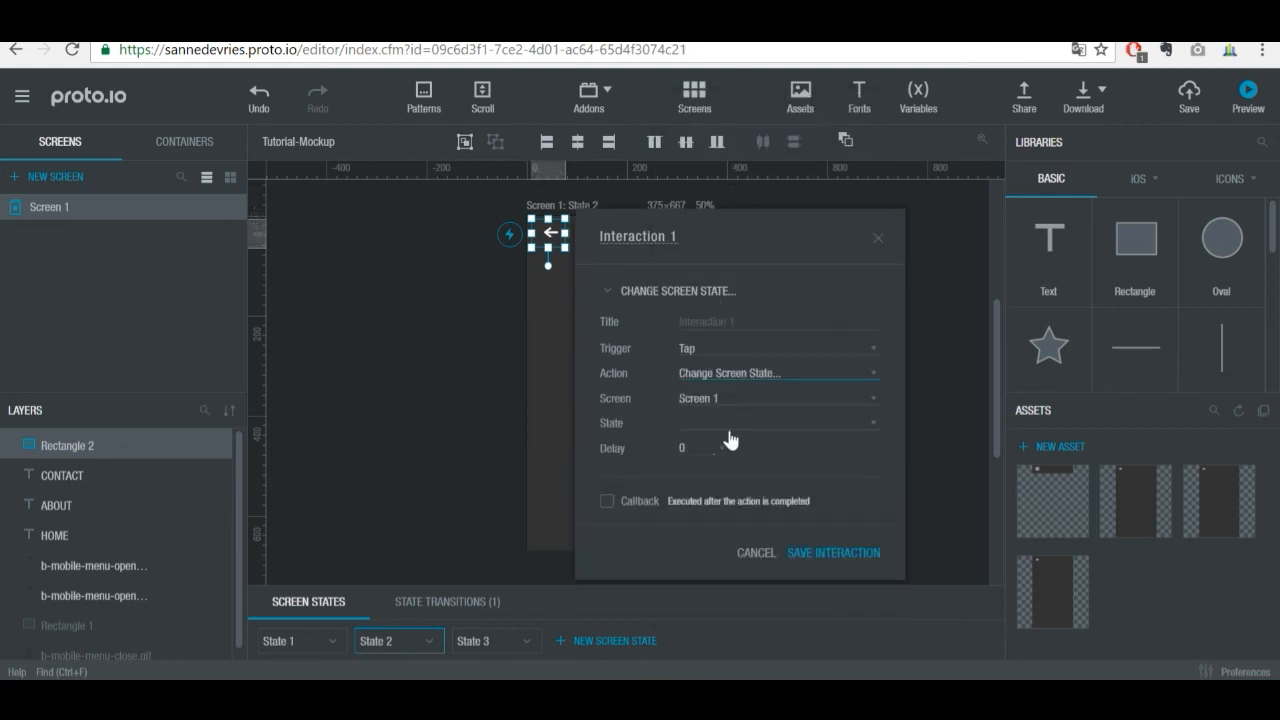
pyautogui.click(733, 437)
pyautogui.click(709, 574)
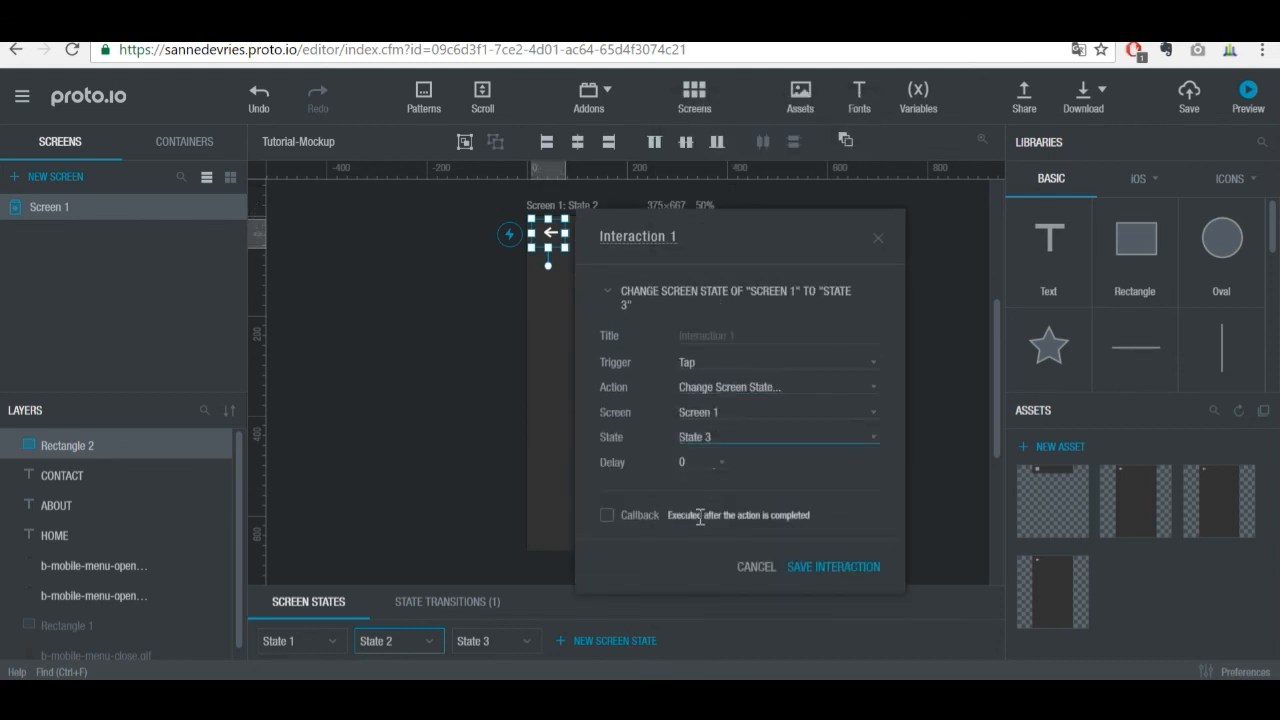
pyautogui.click(845, 570)
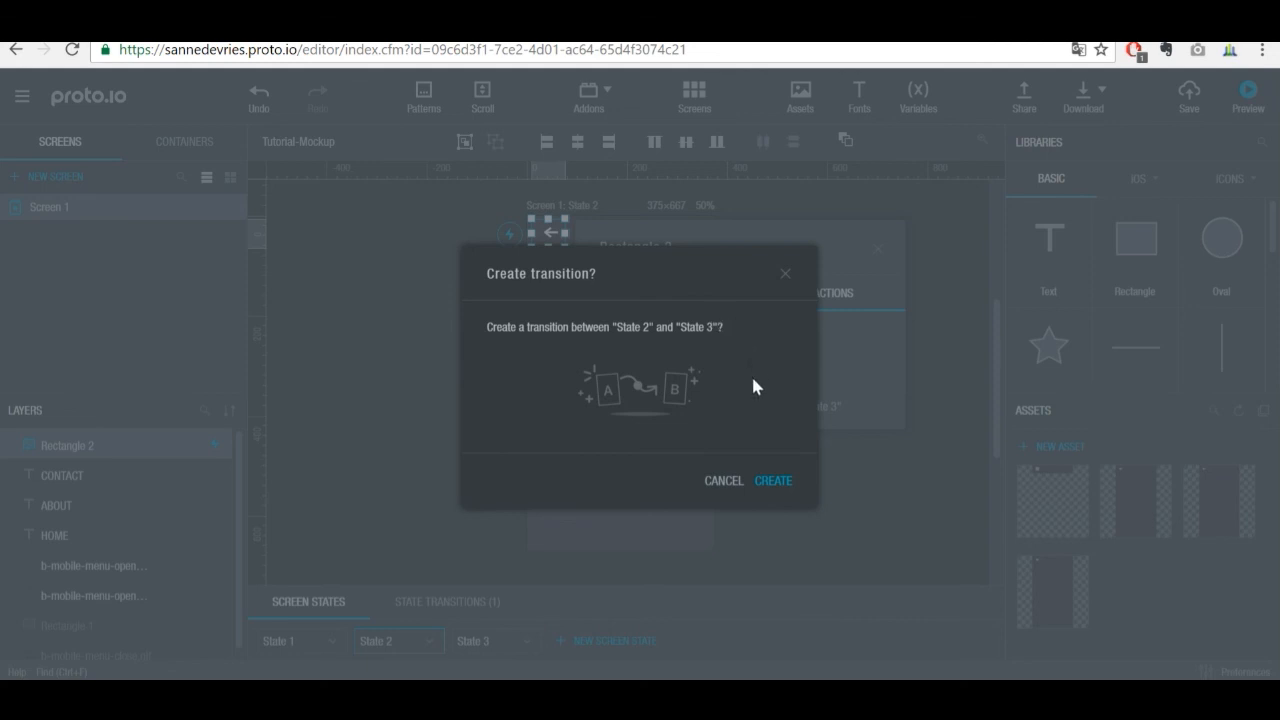
pyautogui.click(773, 481)
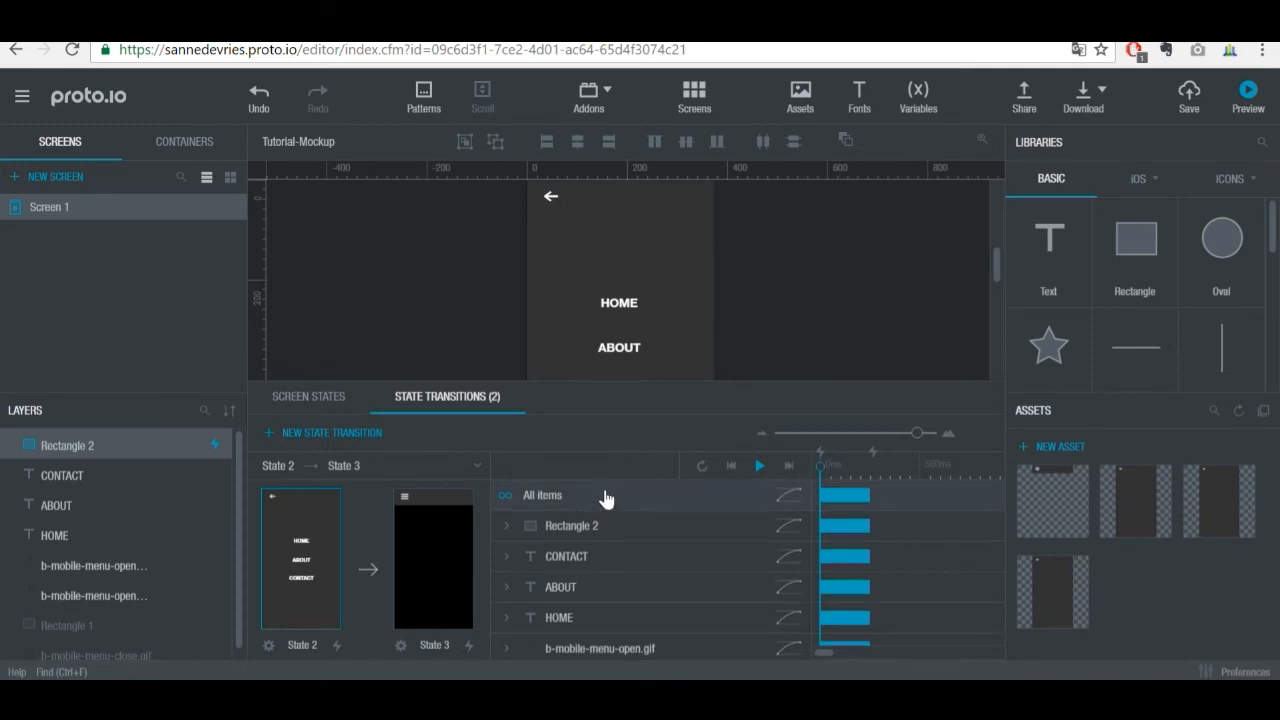
# Step: Set the duration of b-mobile-menu-open.gif to 0 in the State 2 to State 3 transition
pyautogui.scroll(-2, 788, 518)
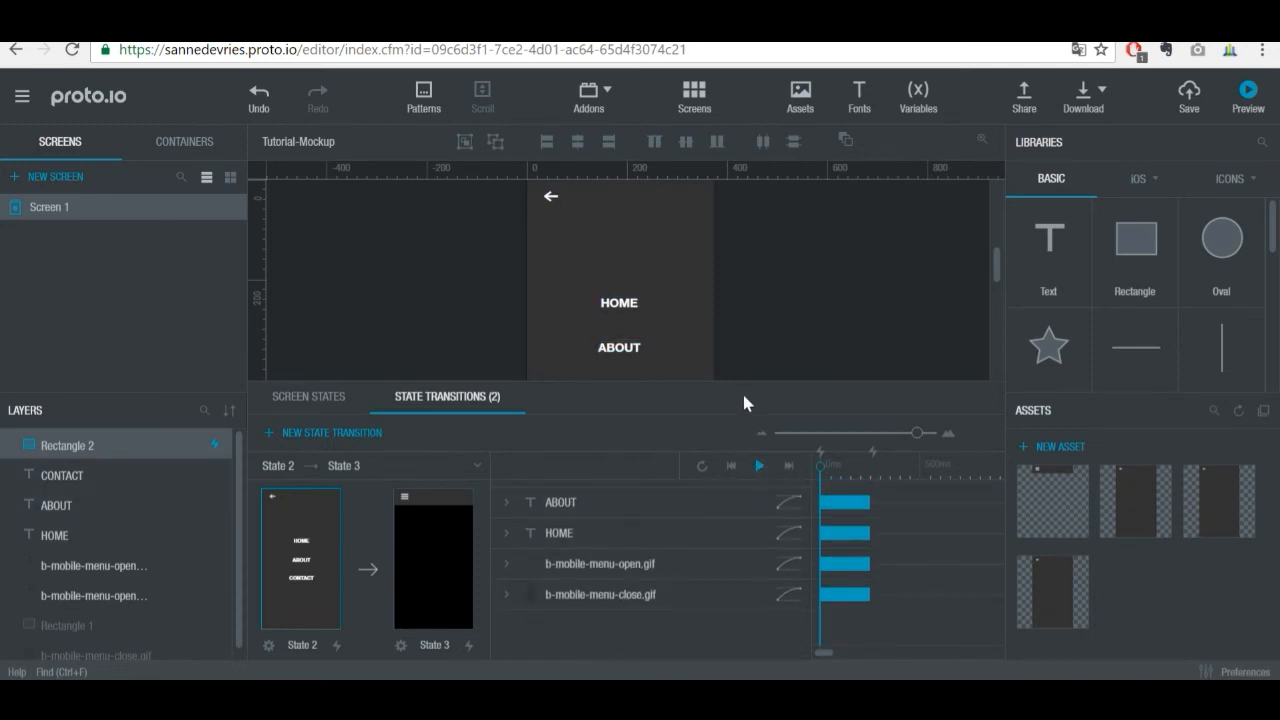
pyautogui.scroll(-2, 775, 305)
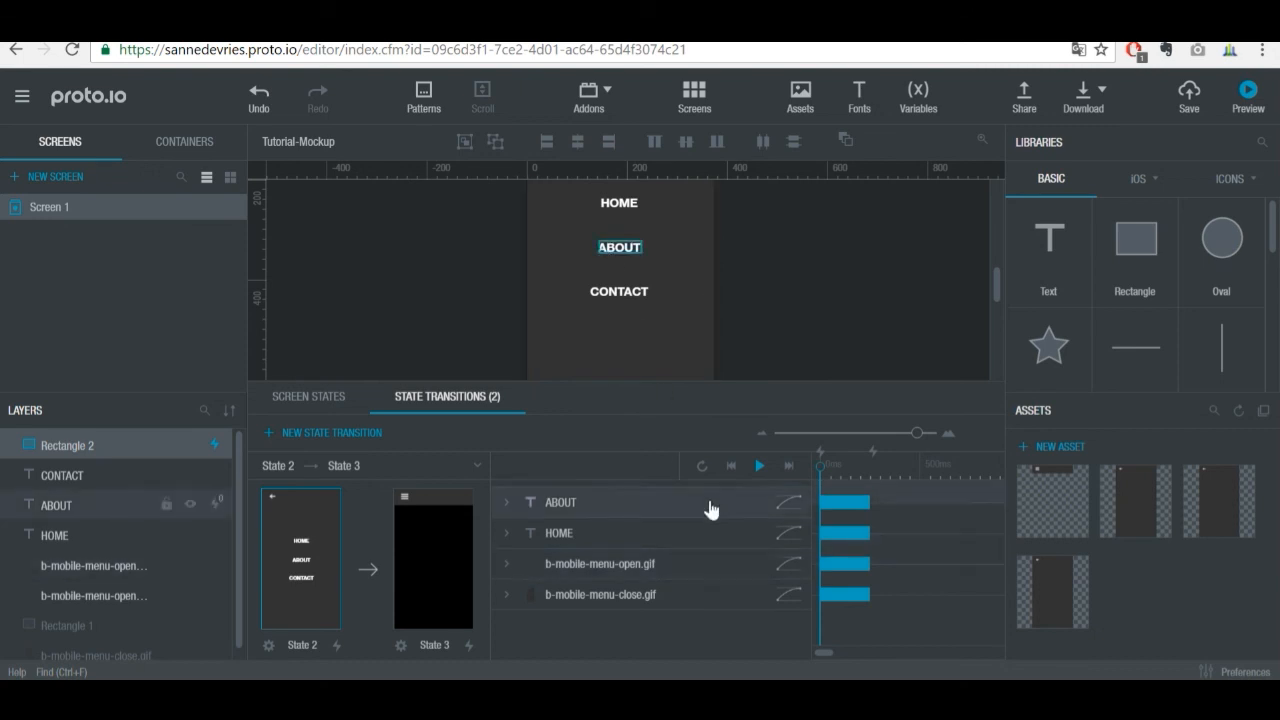
pyautogui.click(638, 566)
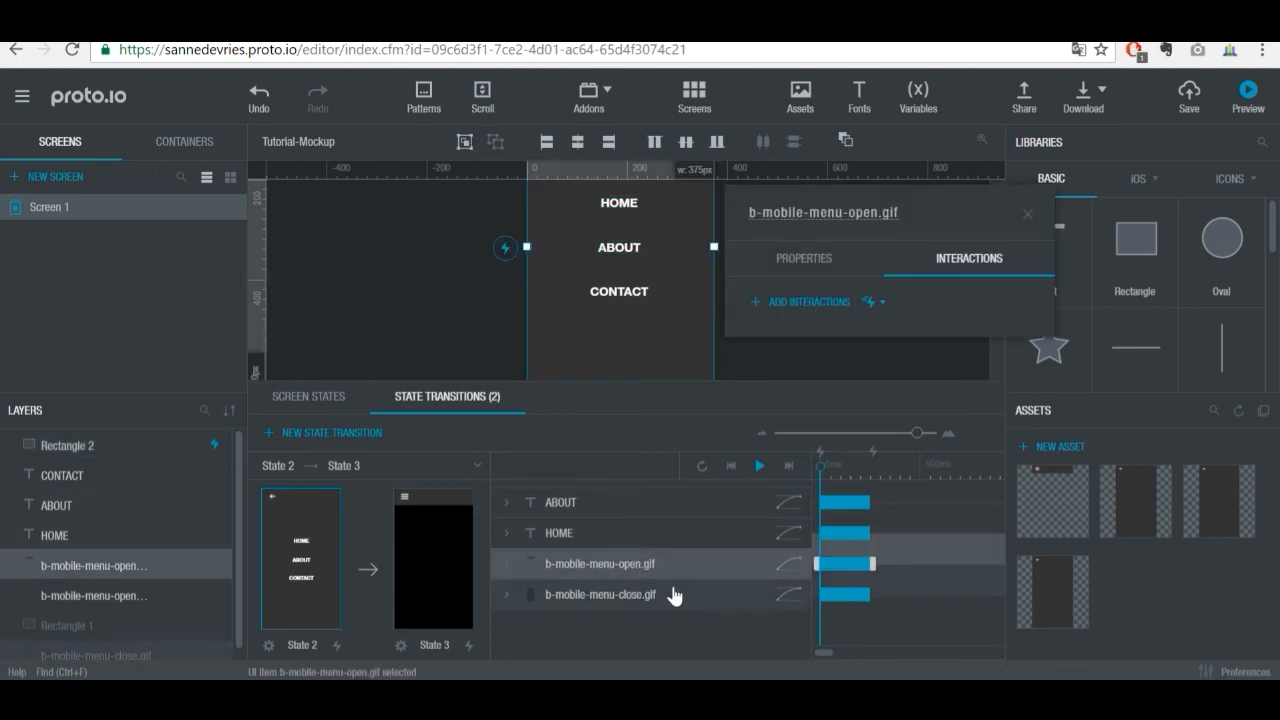
pyautogui.keyDown('shift'); pyautogui.click(670, 598); pyautogui.keyUp('shift')
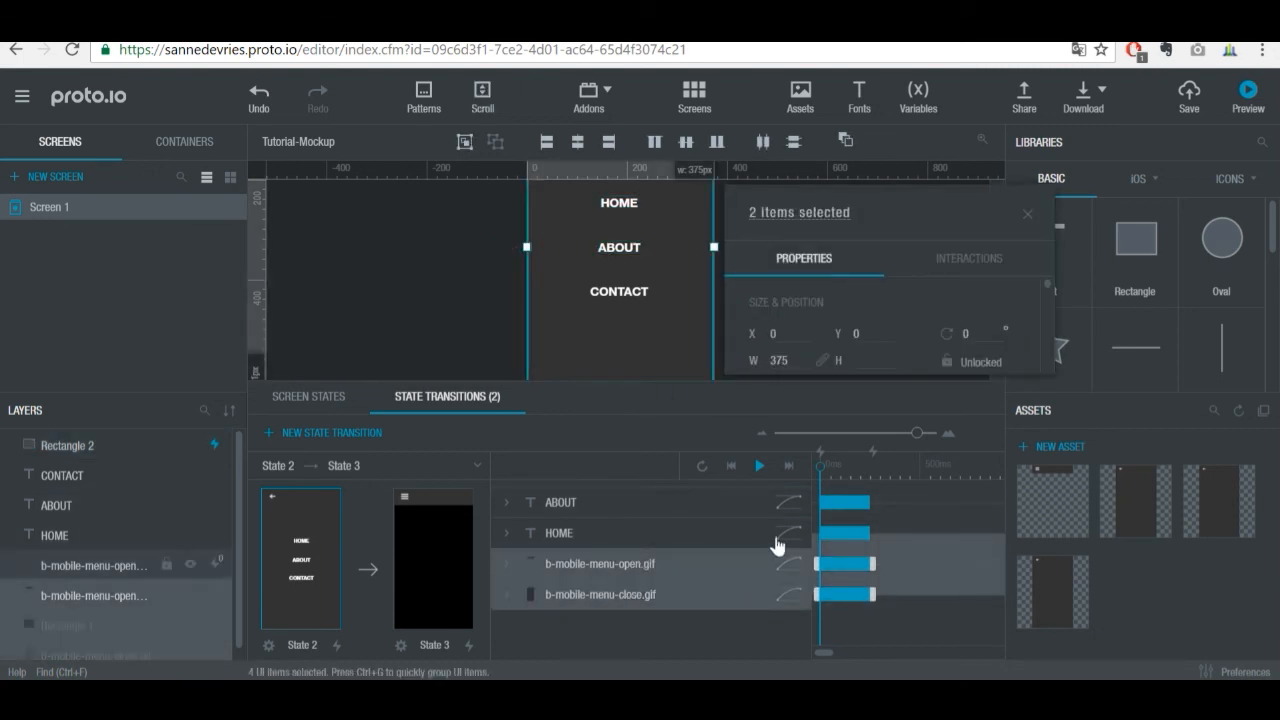
pyautogui.click(787, 588)
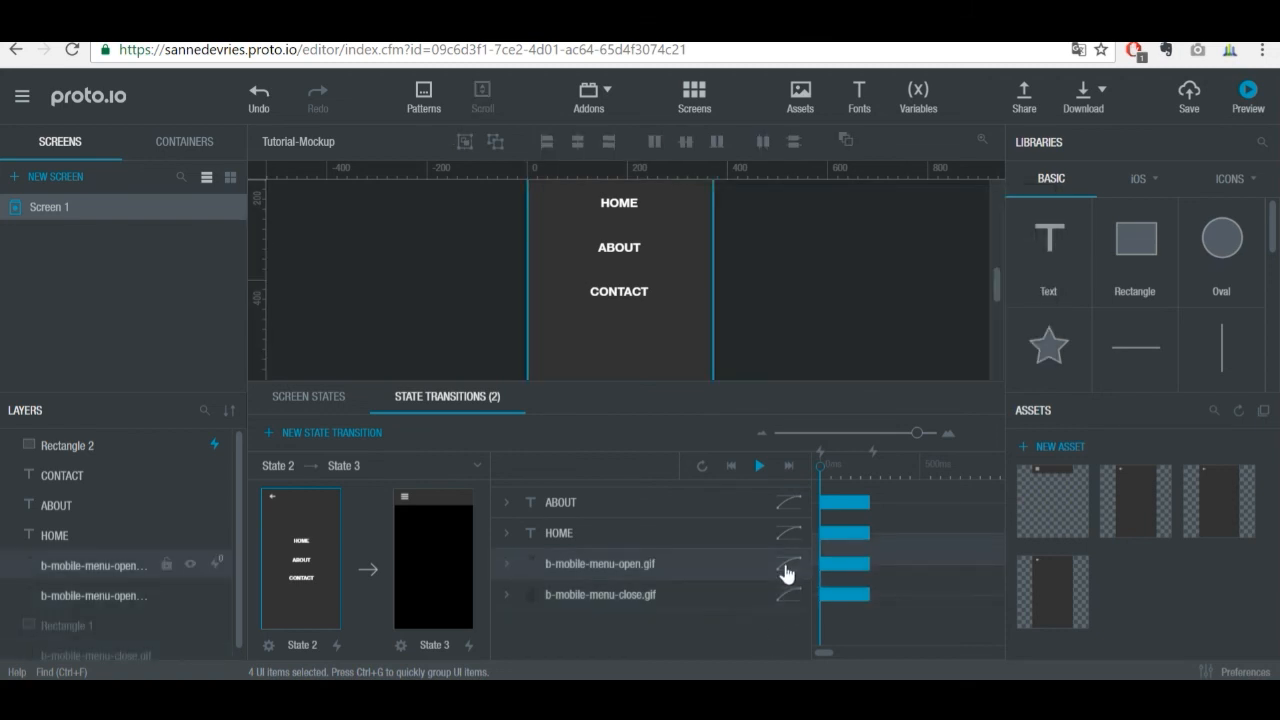
pyautogui.click(786, 563)
pyautogui.doubleClick(750, 504)
pyautogui.write('0')
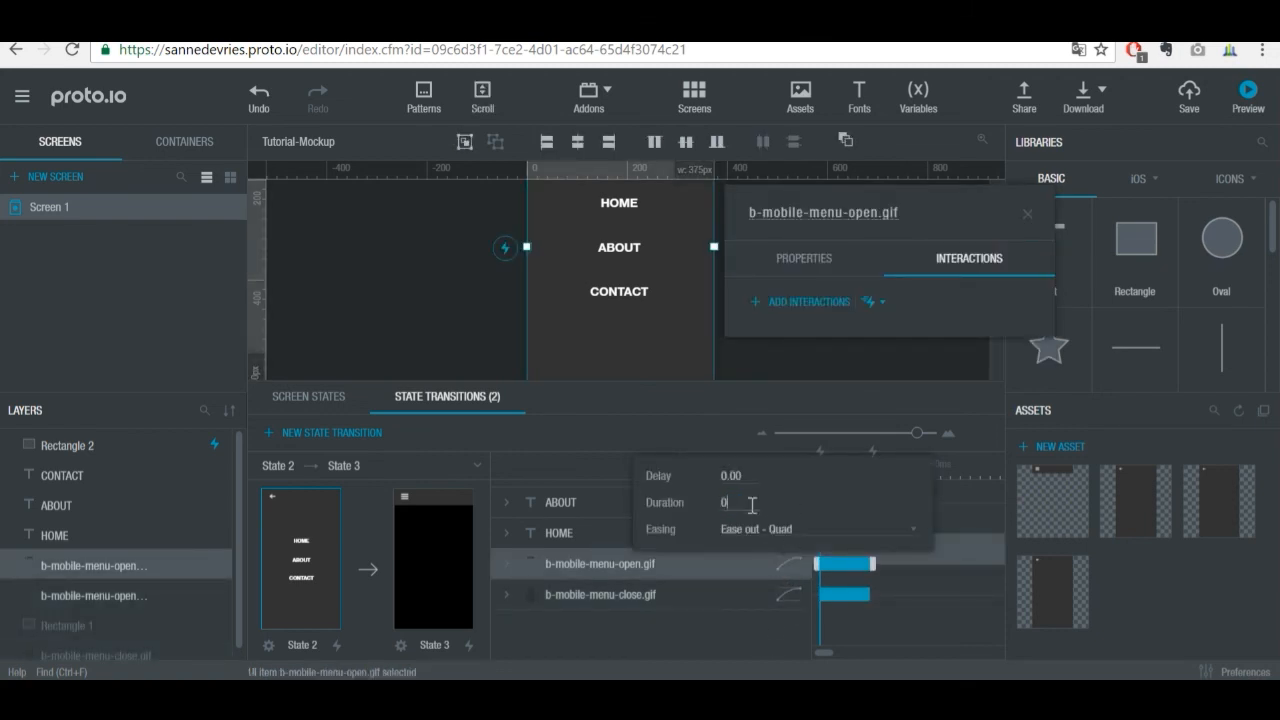
pyautogui.press('Return')
pyautogui.click(740, 625)
# Step: Set the duration of b-mobile-menu-close.gif to 0 in the State 2 to State 3 transition
pyautogui.click(790, 595)
pyautogui.doubleClick(742, 533)
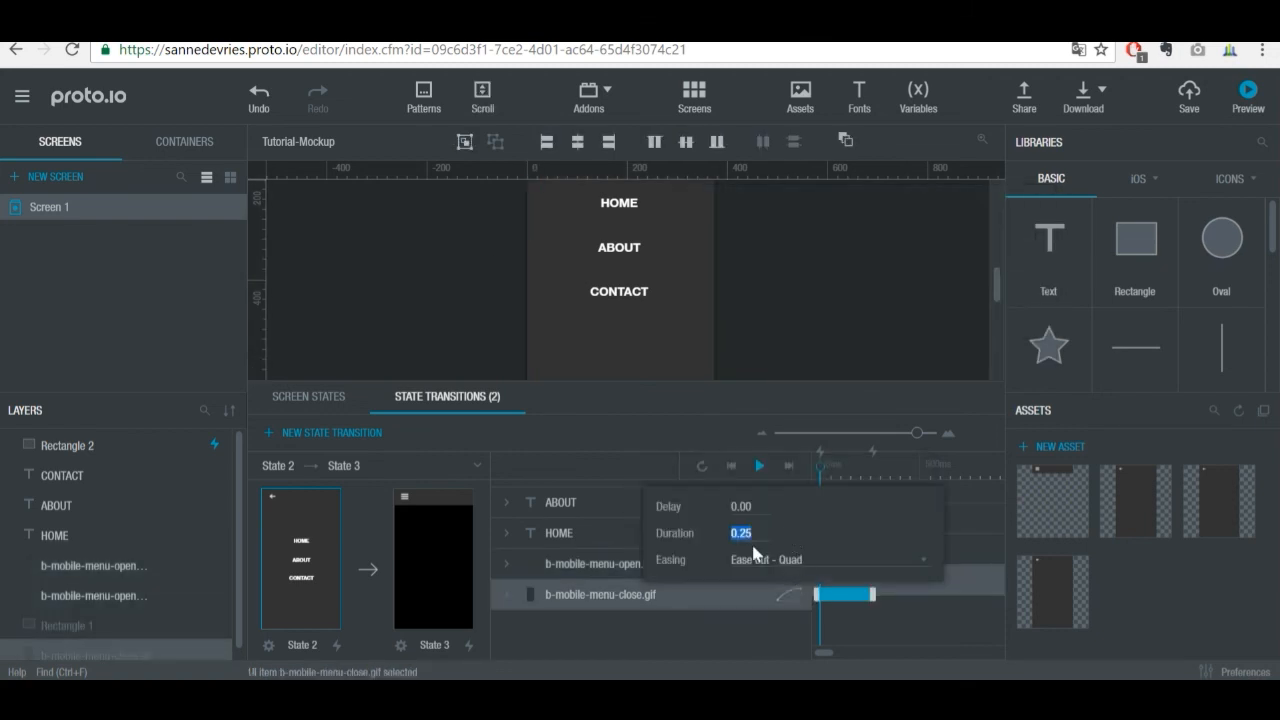
pyautogui.write('0')
pyautogui.press('Return')
pyautogui.click(731, 643)
pyautogui.scroll(2, 740, 610)
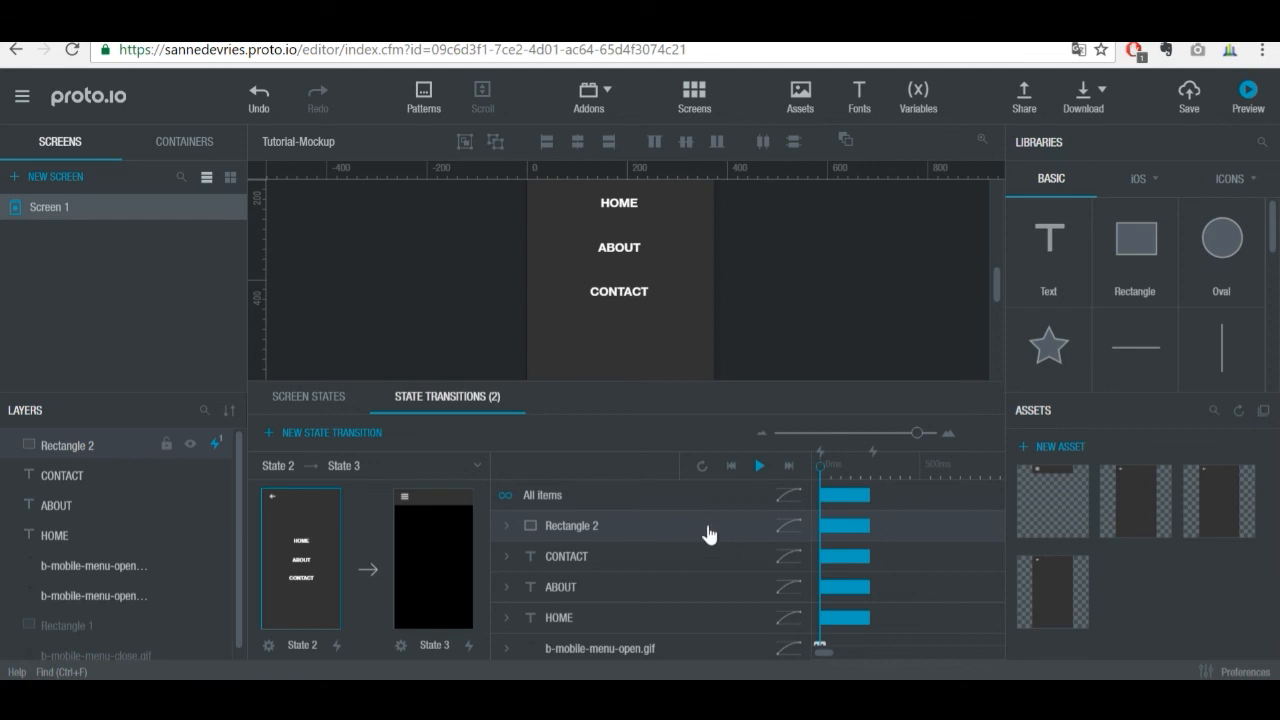
# Step: Save the project, preview the mockup, and test opening the menu and closing it with the back arrow
pyautogui.click(310, 396)
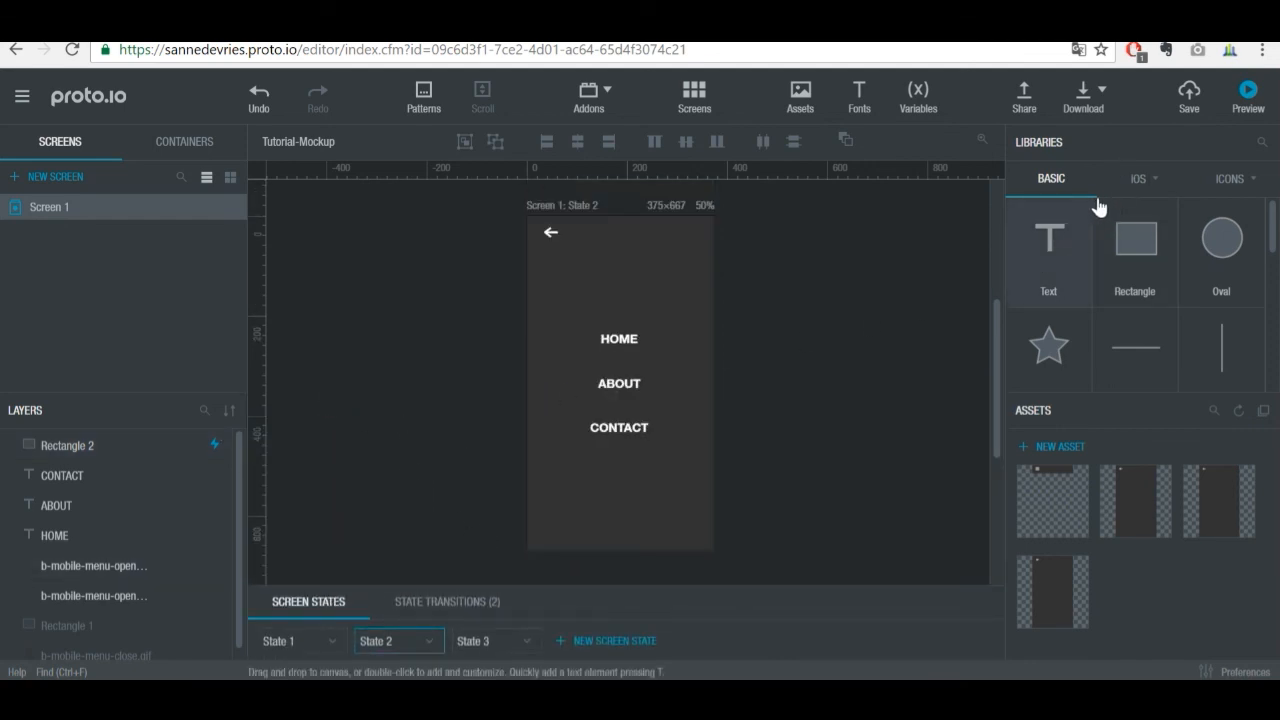
pyautogui.click(1191, 100)
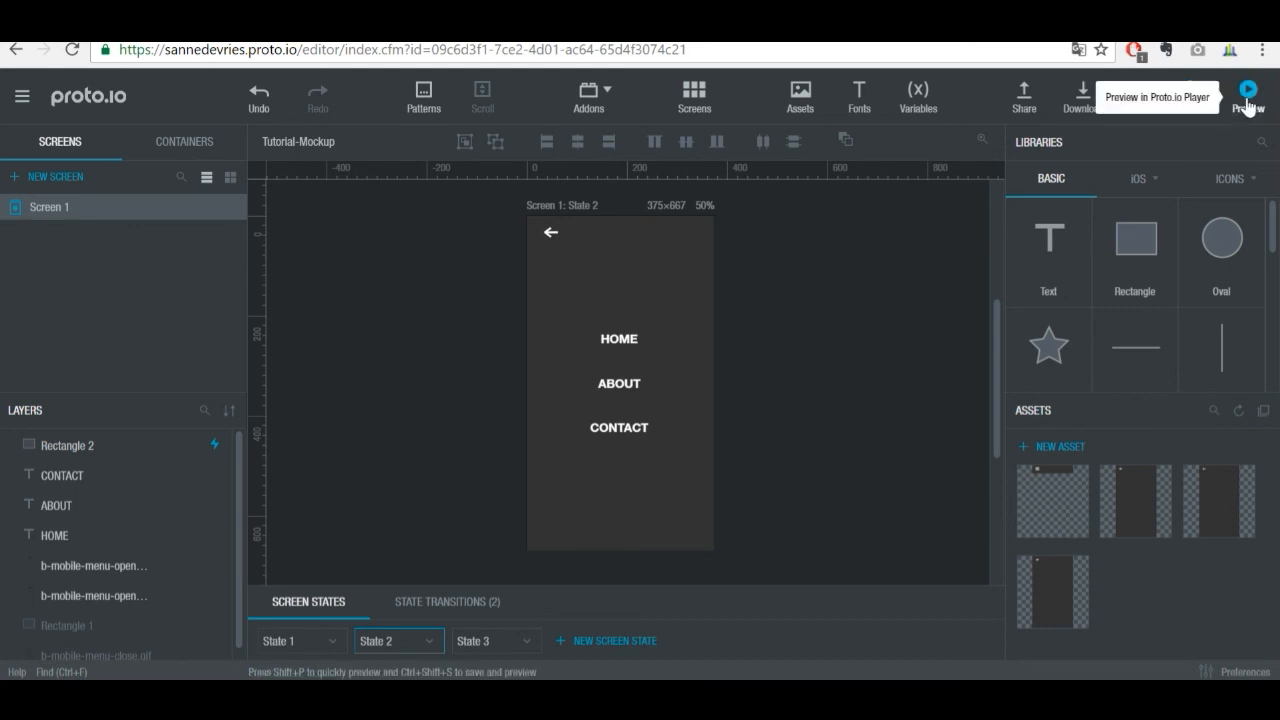
pyautogui.click(1240, 100)
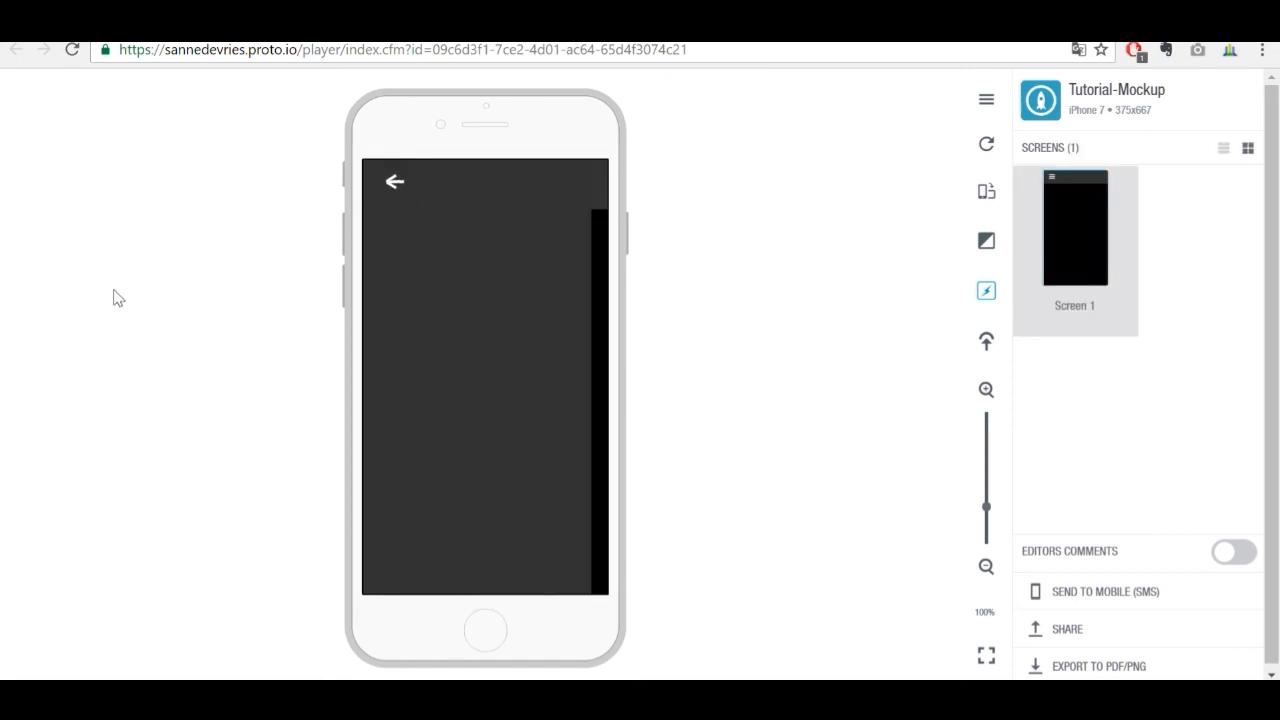
pyautogui.click(388, 180)
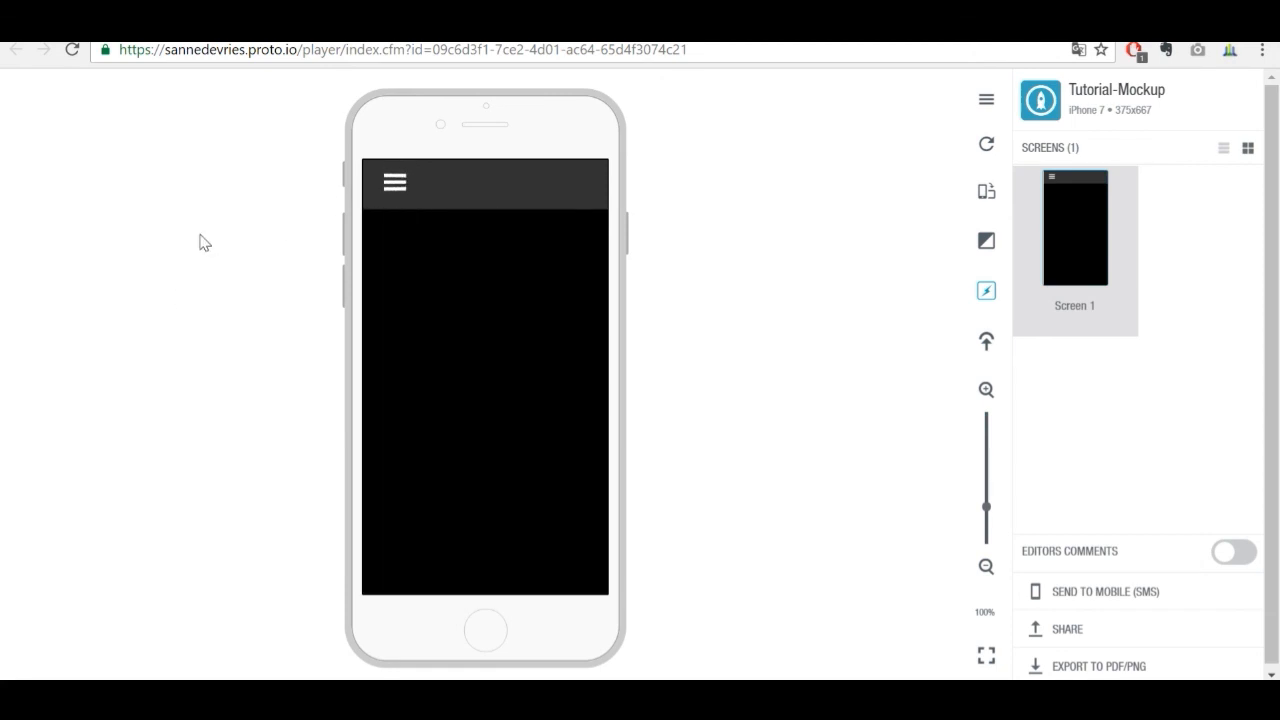